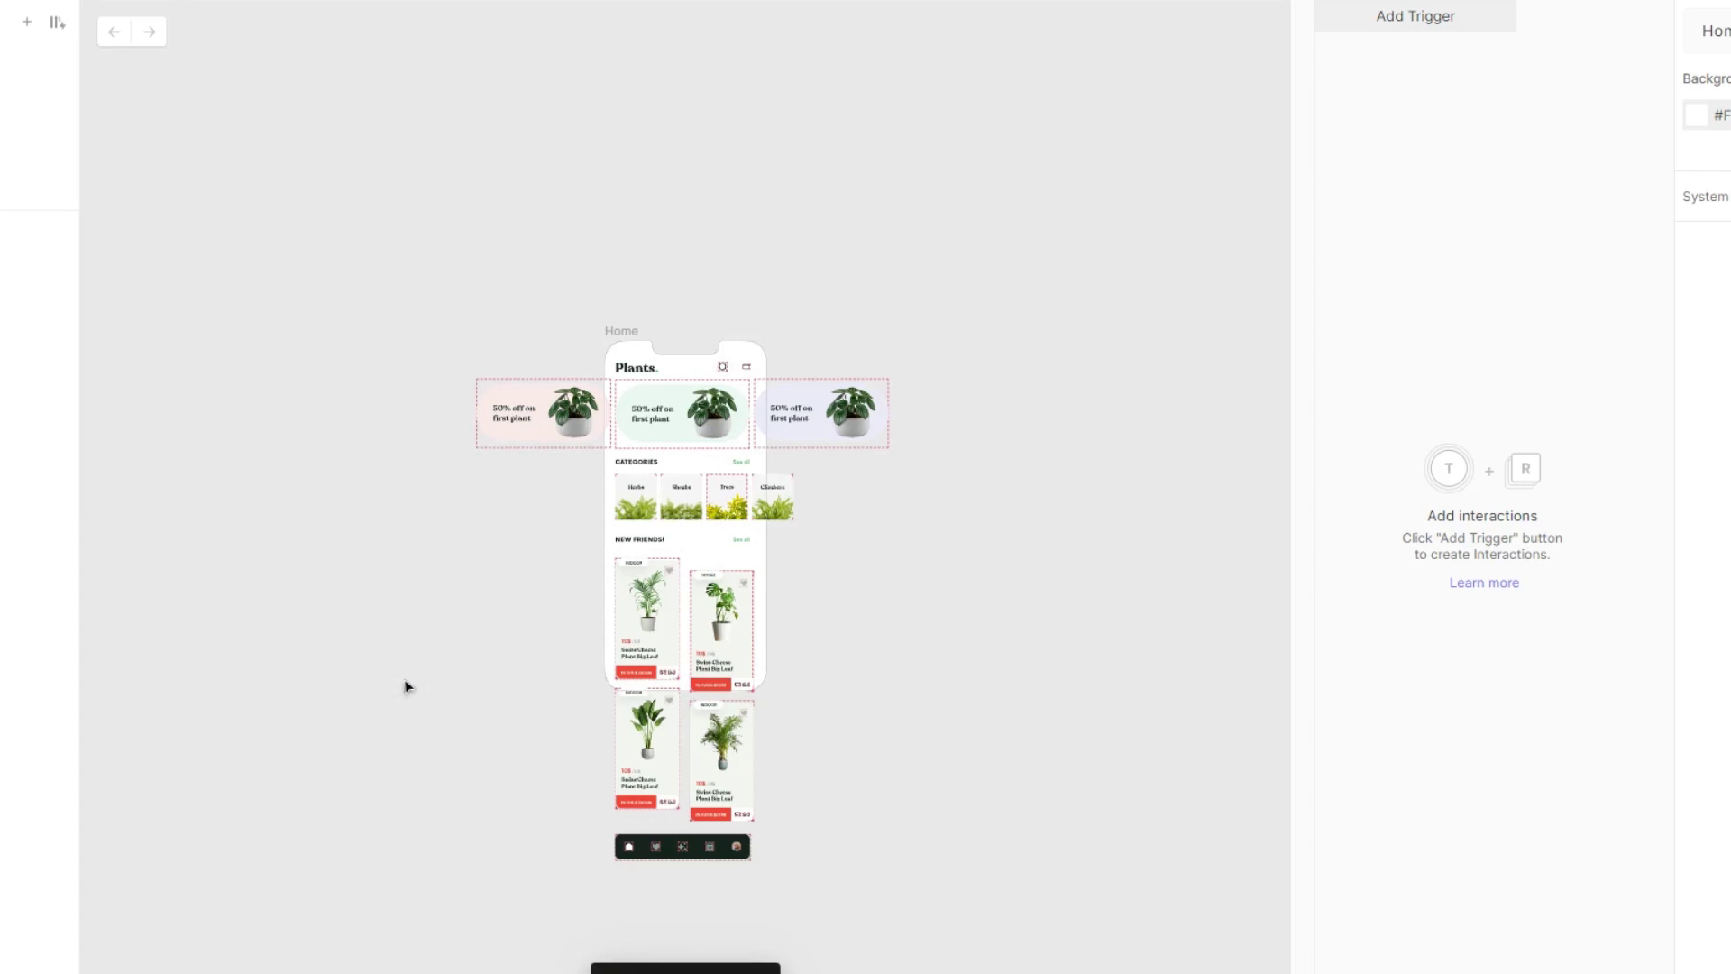
Align the three "50% off on first plant" banners to a common vertical middle
scroll(843, 581, "up", 5)
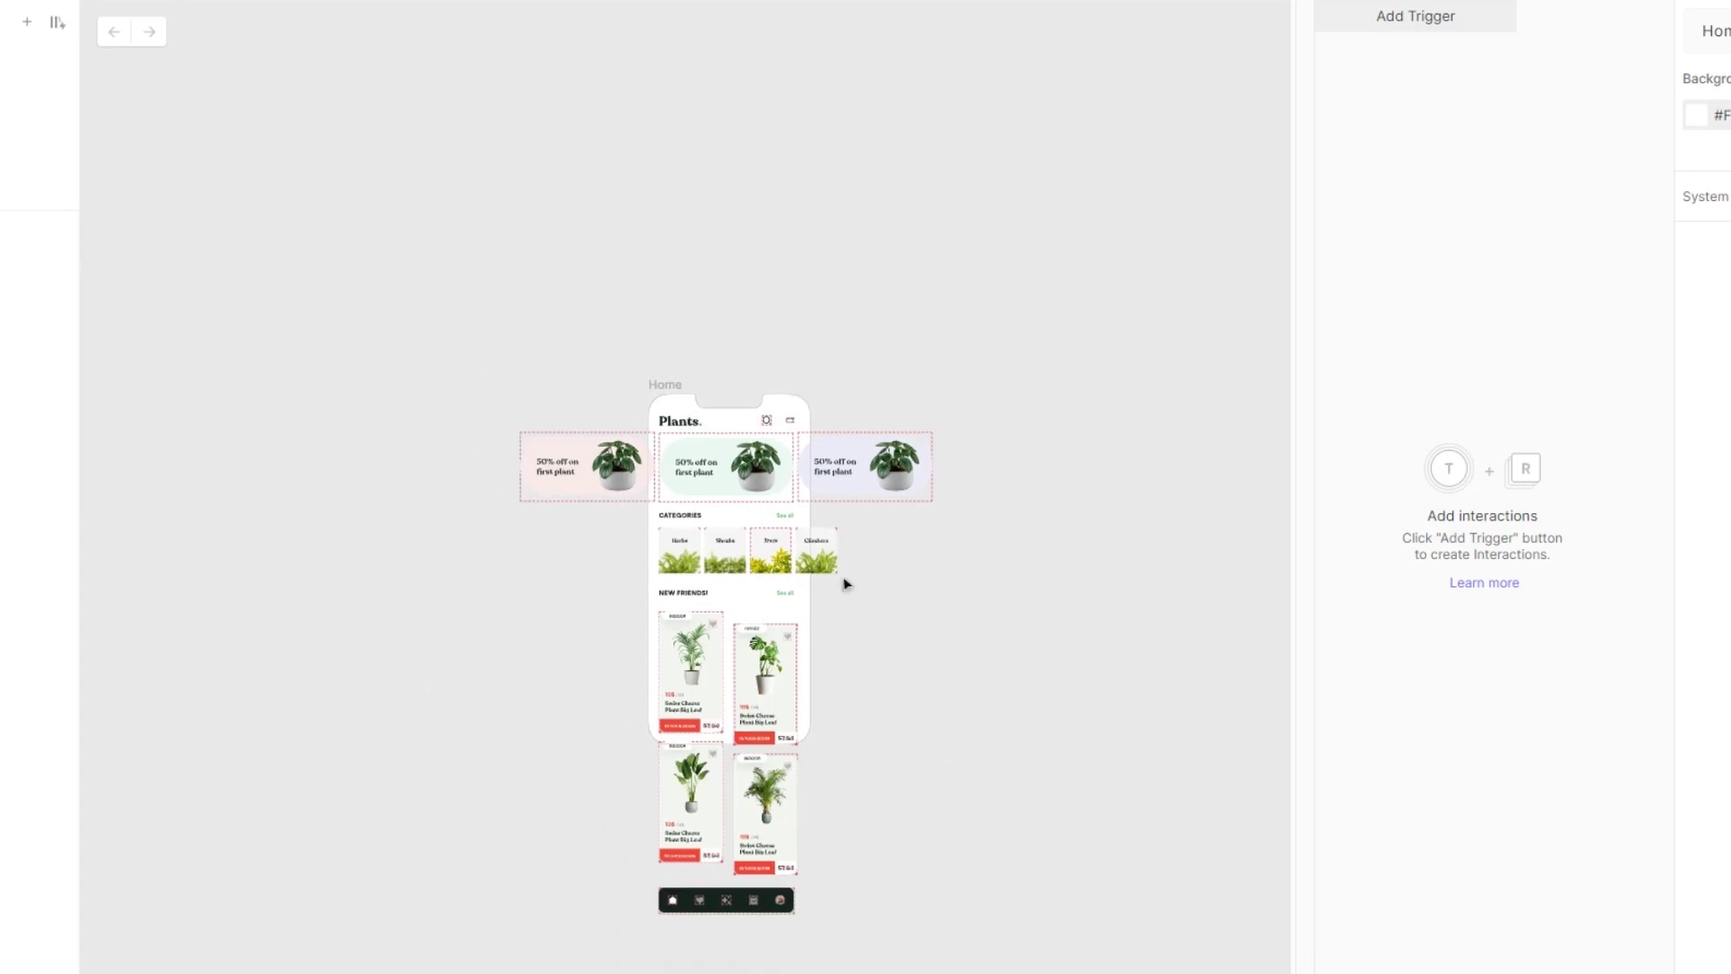
left_click(650, 494)
left_click(508, 497, "shift")
left_click(977, 506, "shift")
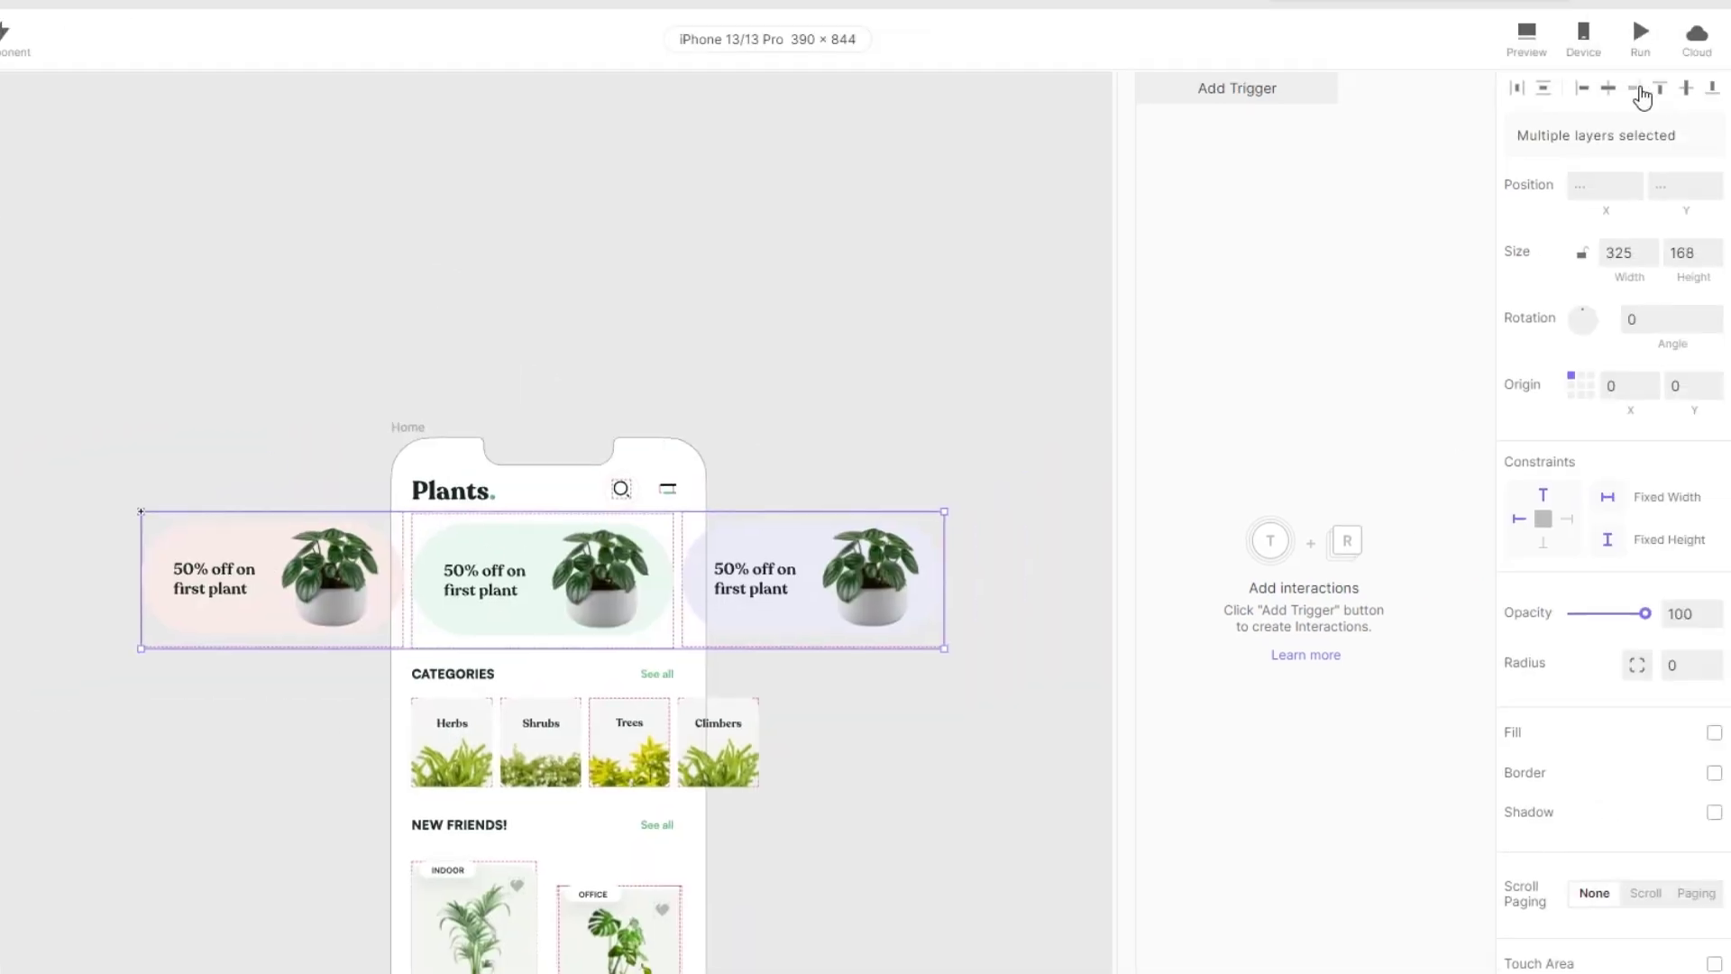
left_click(1685, 89)
left_click(1055, 426)
Center the green middle banner horizontally on the Home scene
left_click(595, 568)
left_click(1610, 89)
left_click(1028, 401)
left_click(811, 619)
left_click(360, 586, "shift")
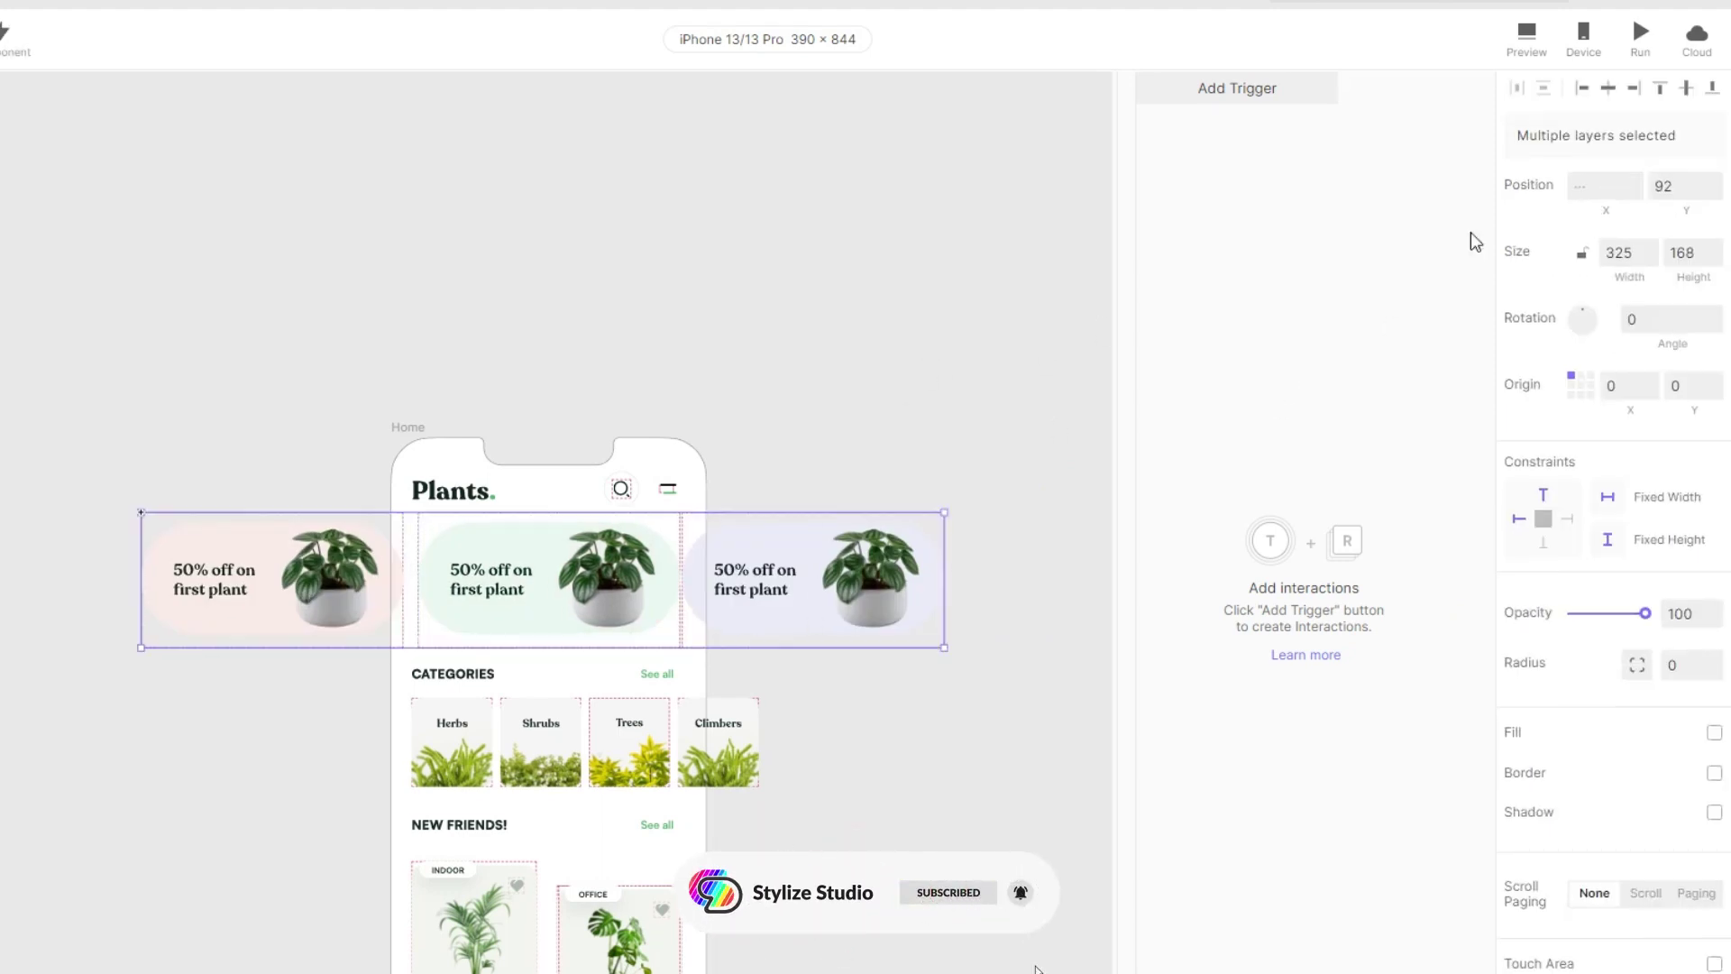
Widen the gap between the purple and green banners and shift the banner row so the pink one starts at the scene's left edge
left_click(1021, 451)
left_click(788, 592)
key("Left")
key("Left")
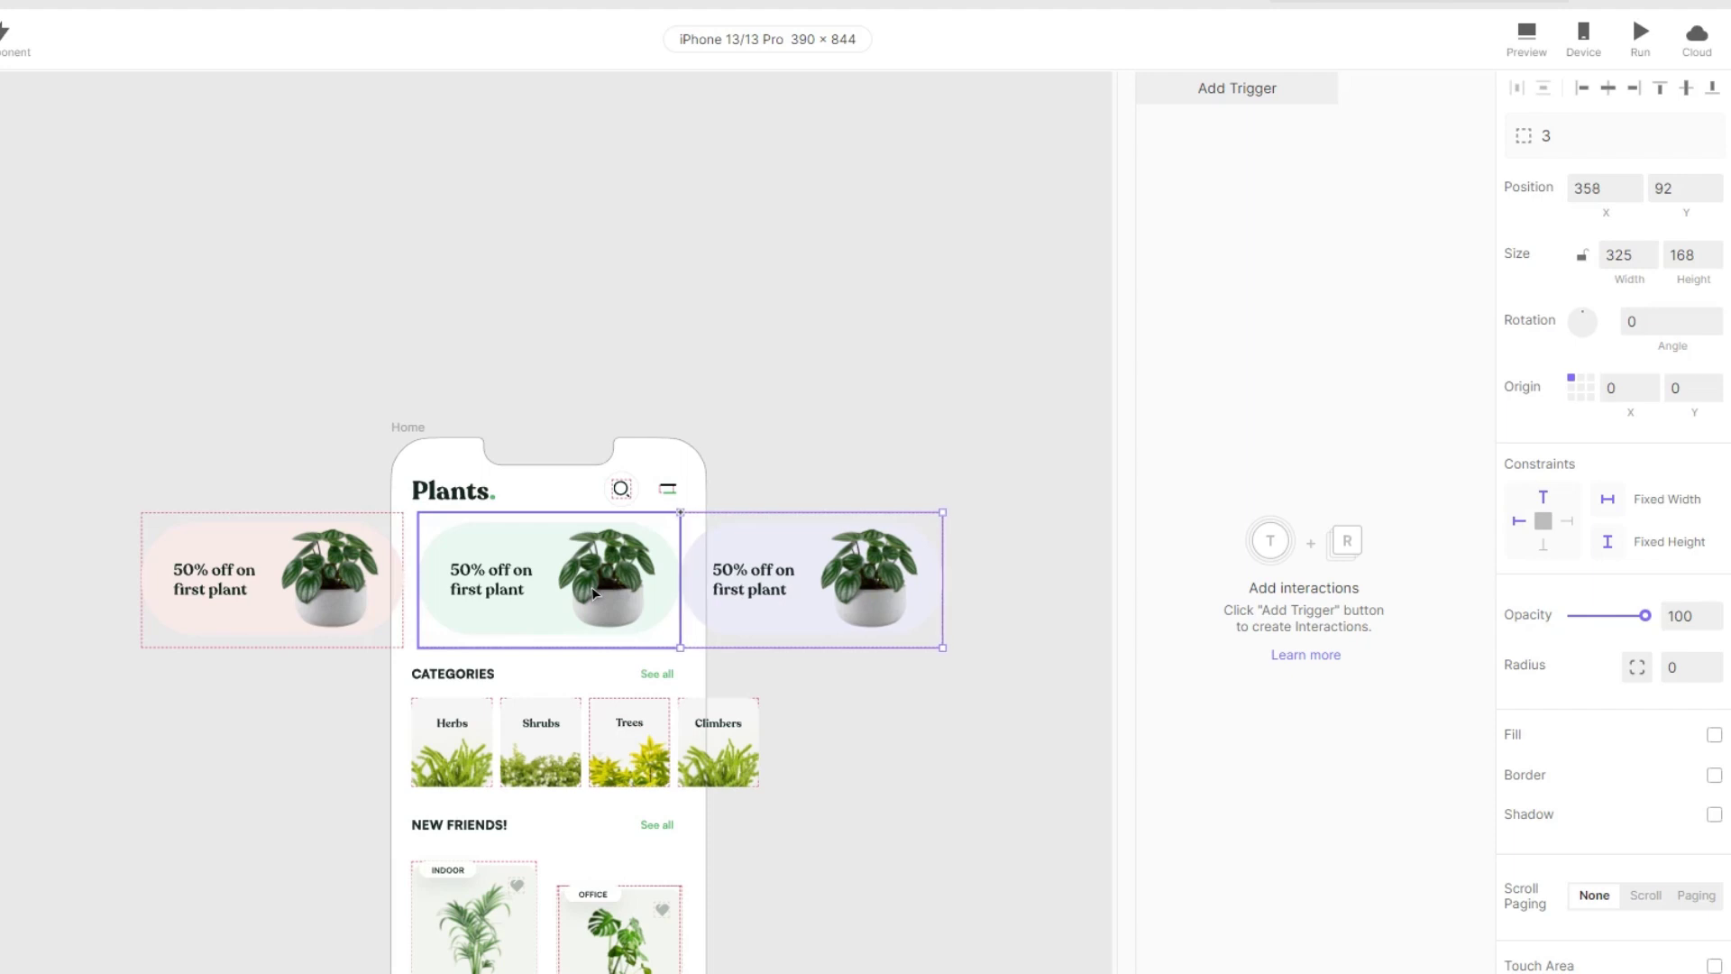
key("shift+Right")
left_click(368, 617)
key("alt")
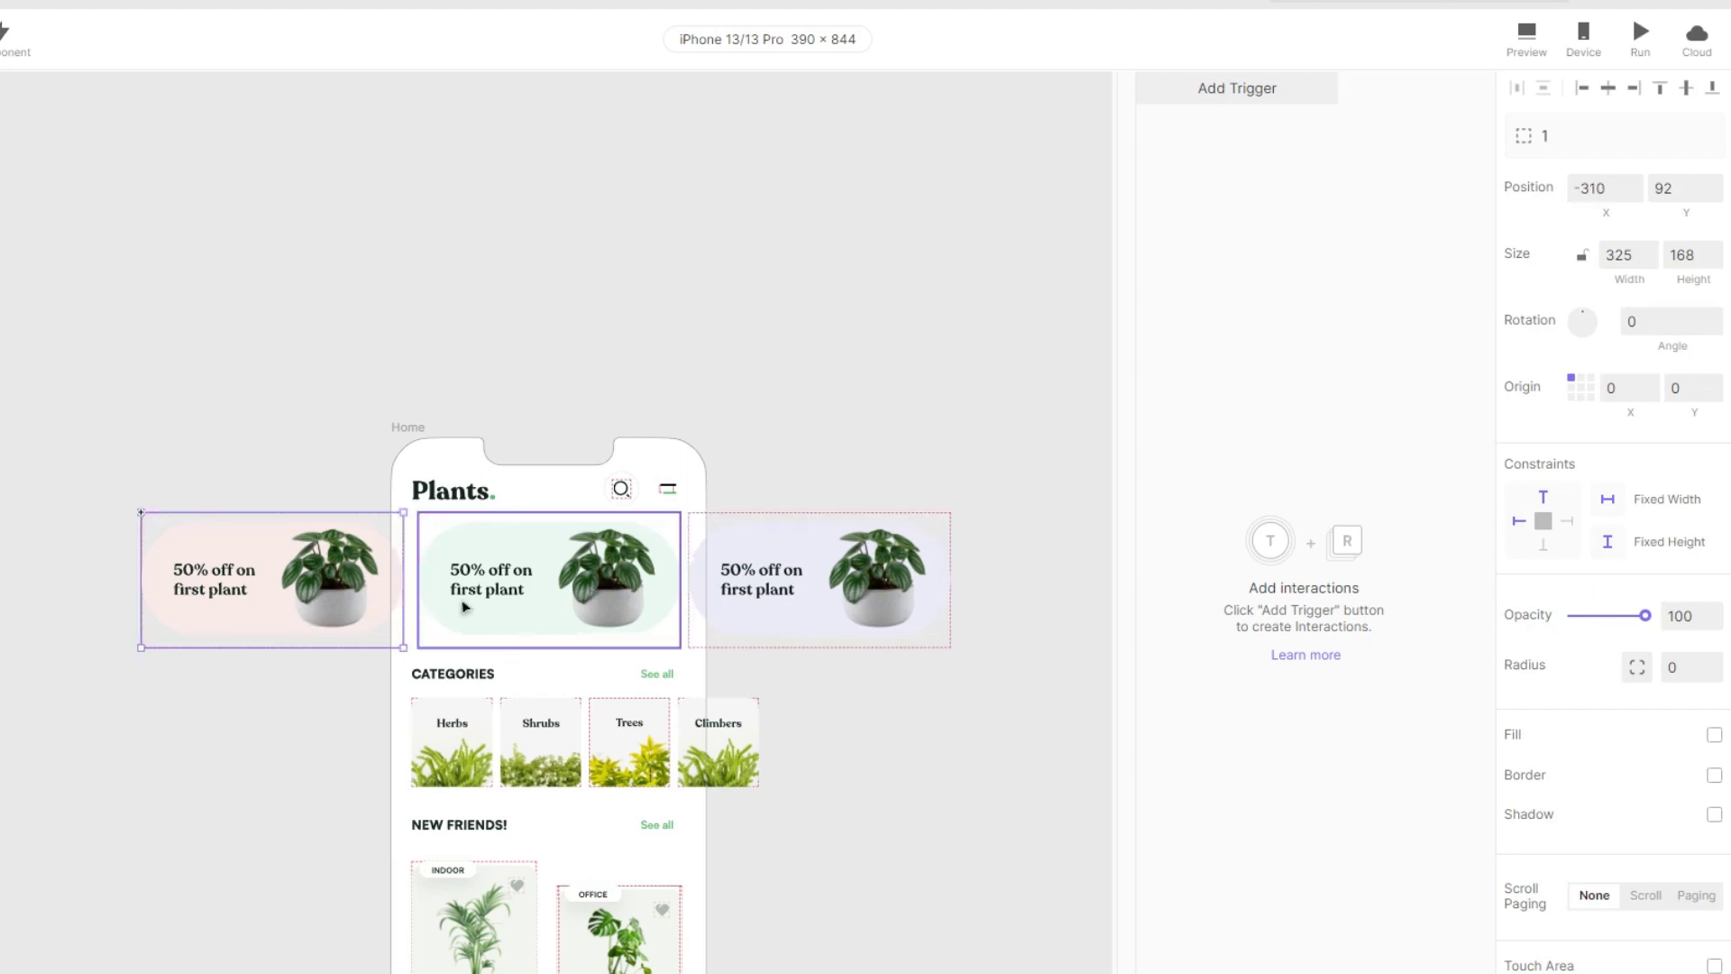
left_click(791, 611)
key("shift+Right")
left_click(386, 604, "shift")
left_click_drag(323, 557, 528, 555)
Draw a horizontal paging container of 390 × 168 across the banner row of the Home scene
left_click(379, 286)
left_click(278, 93)
left_click(305, 175)
mouse_move(752, 590)
left_mouse_down()
mouse_move(1461, 703)
mouse_move(1058, 705)
left_mouse_up()
Put banner layers 1, 2 and 3 inside Container 1 and turn off its Clip Sublayers option
left_click(1176, 686)
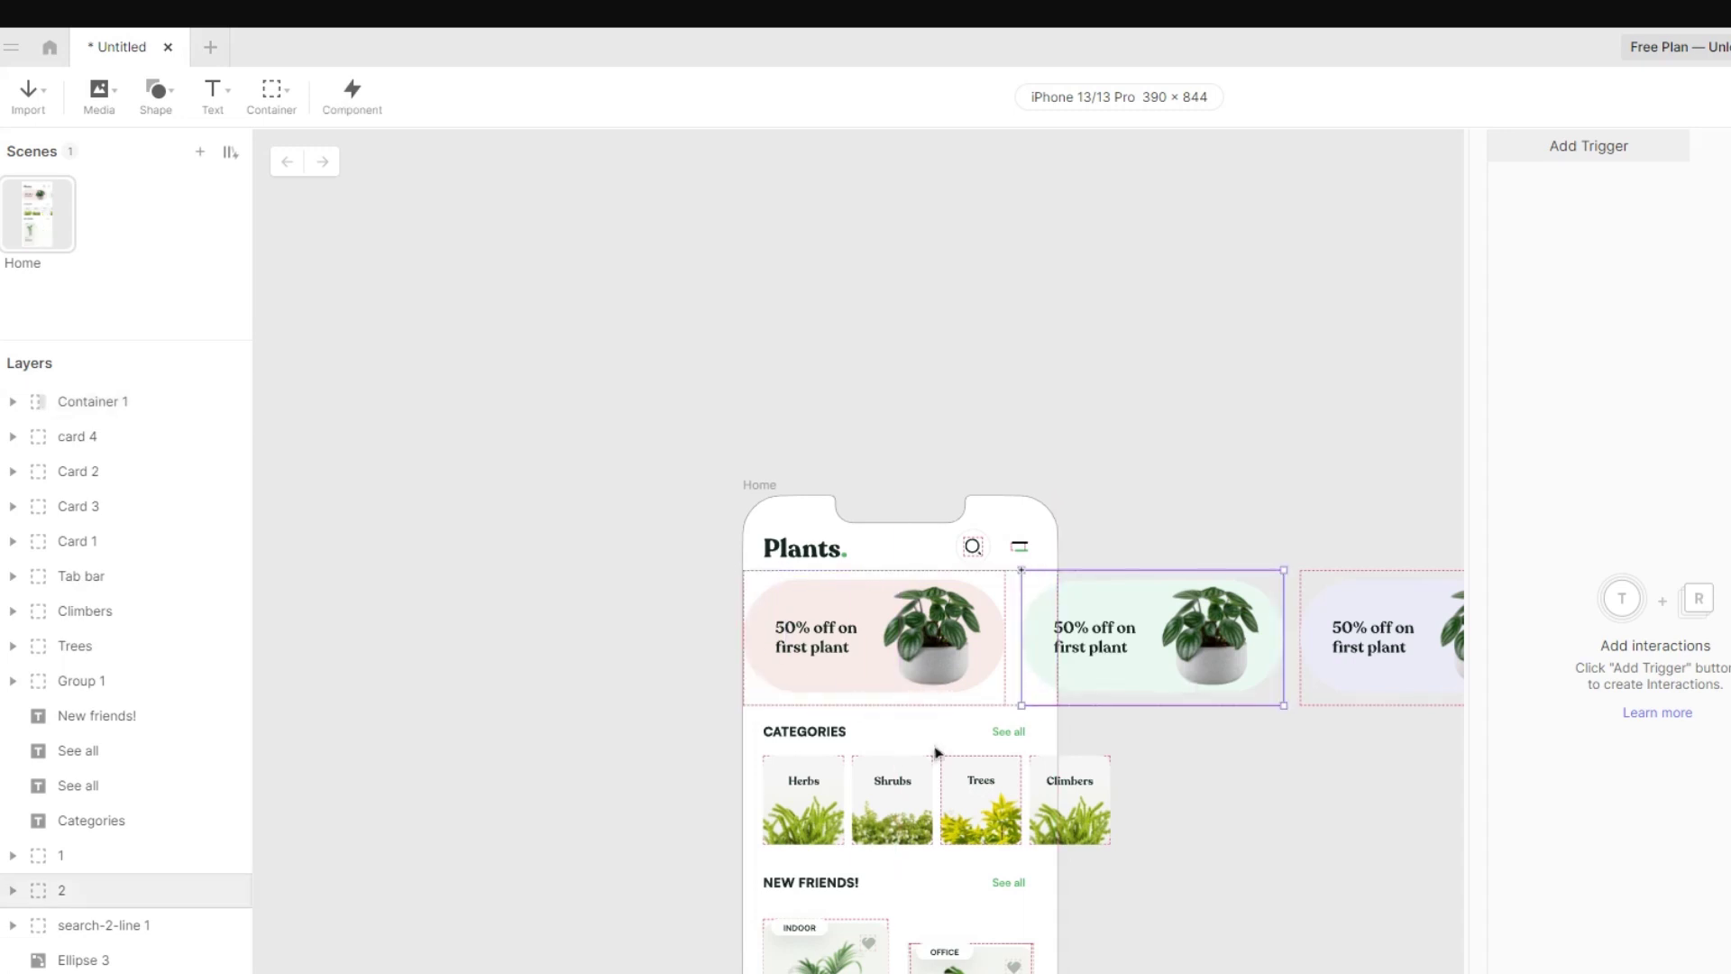
left_click(1381, 669)
left_click_drag(109, 937, 81, 405)
left_click(76, 857, "shift")
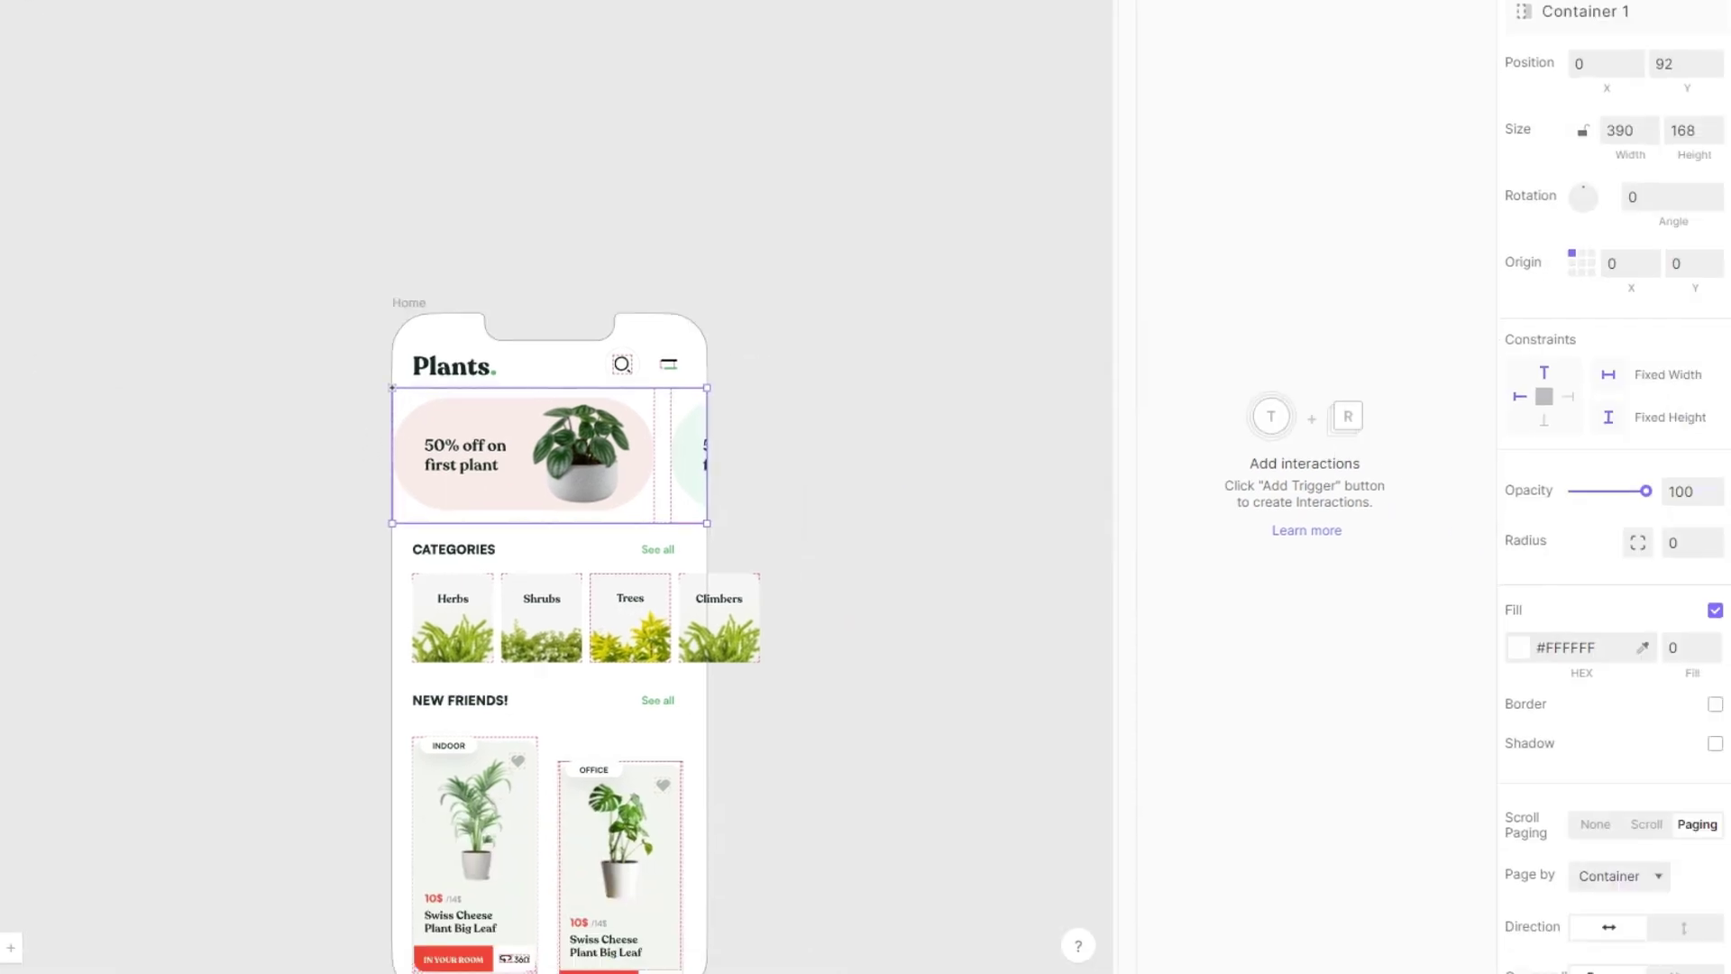
left_click(1514, 934)
scroll(519, 515, "down", 3)
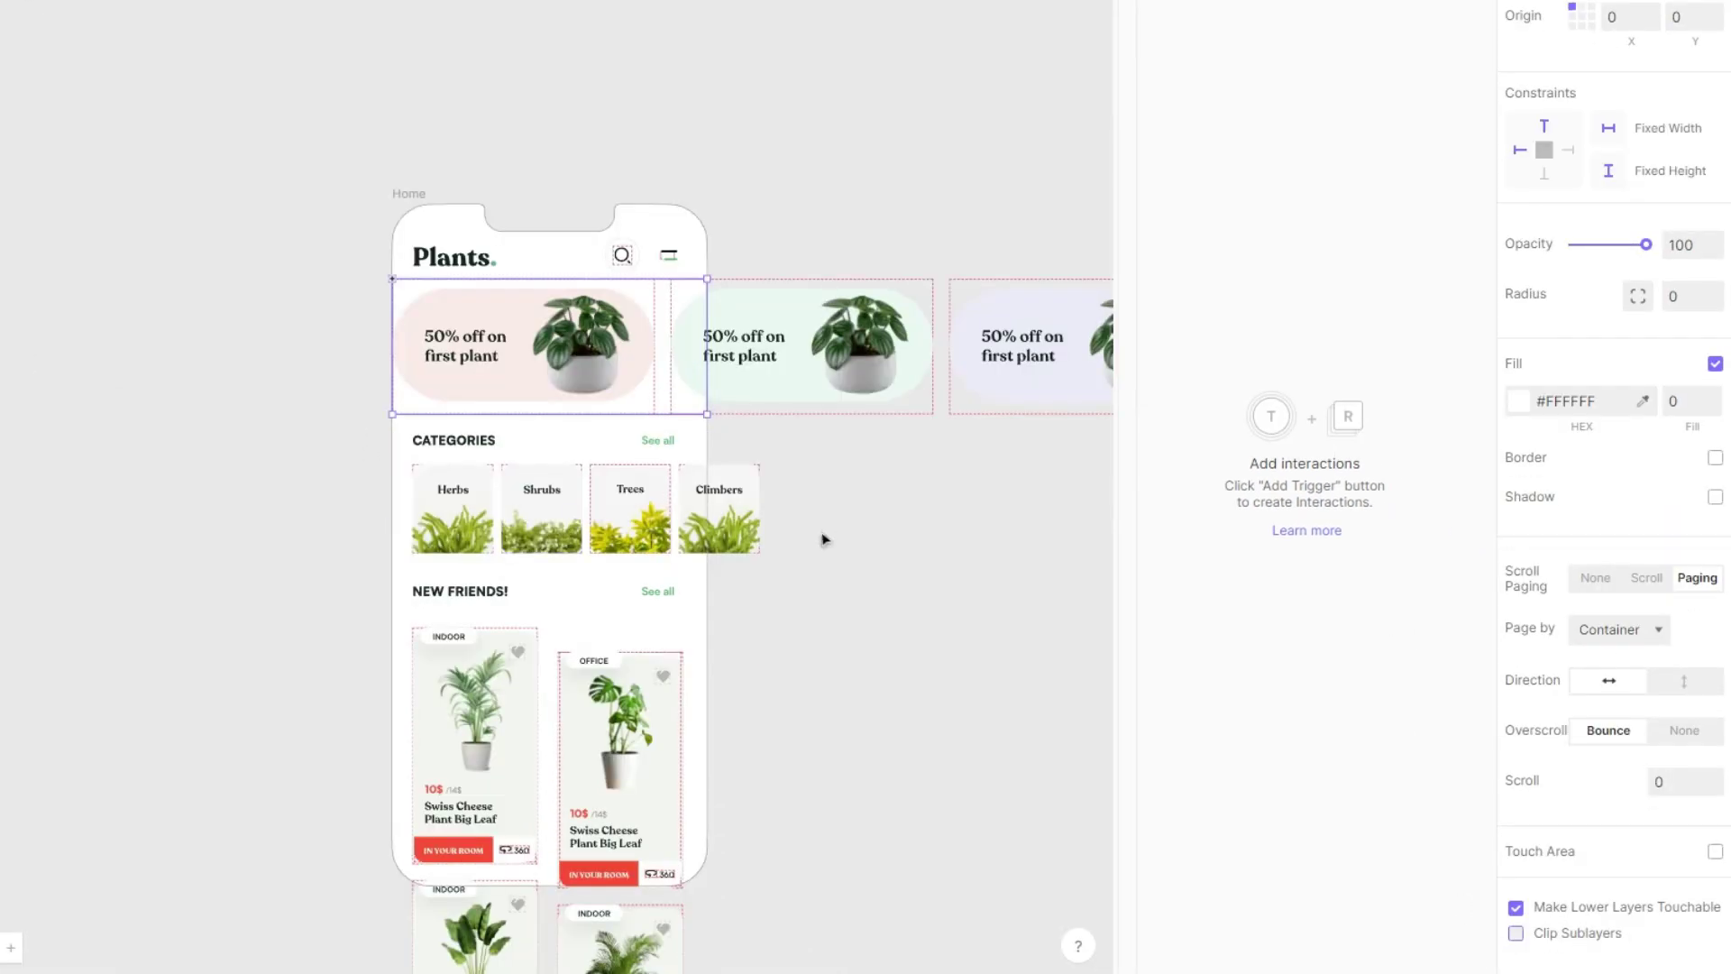
scroll(823, 538, "down", 3)
left_click_drag(801, 632, 775, 554)
Move the Climbers and Trees layers directly above Shrubs and Herbs in the layer order and select all four
scroll(771, 547, "up", 5)
left_click(302, 339)
left_click(433, 335, "shift")
left_click(555, 347, "shift")
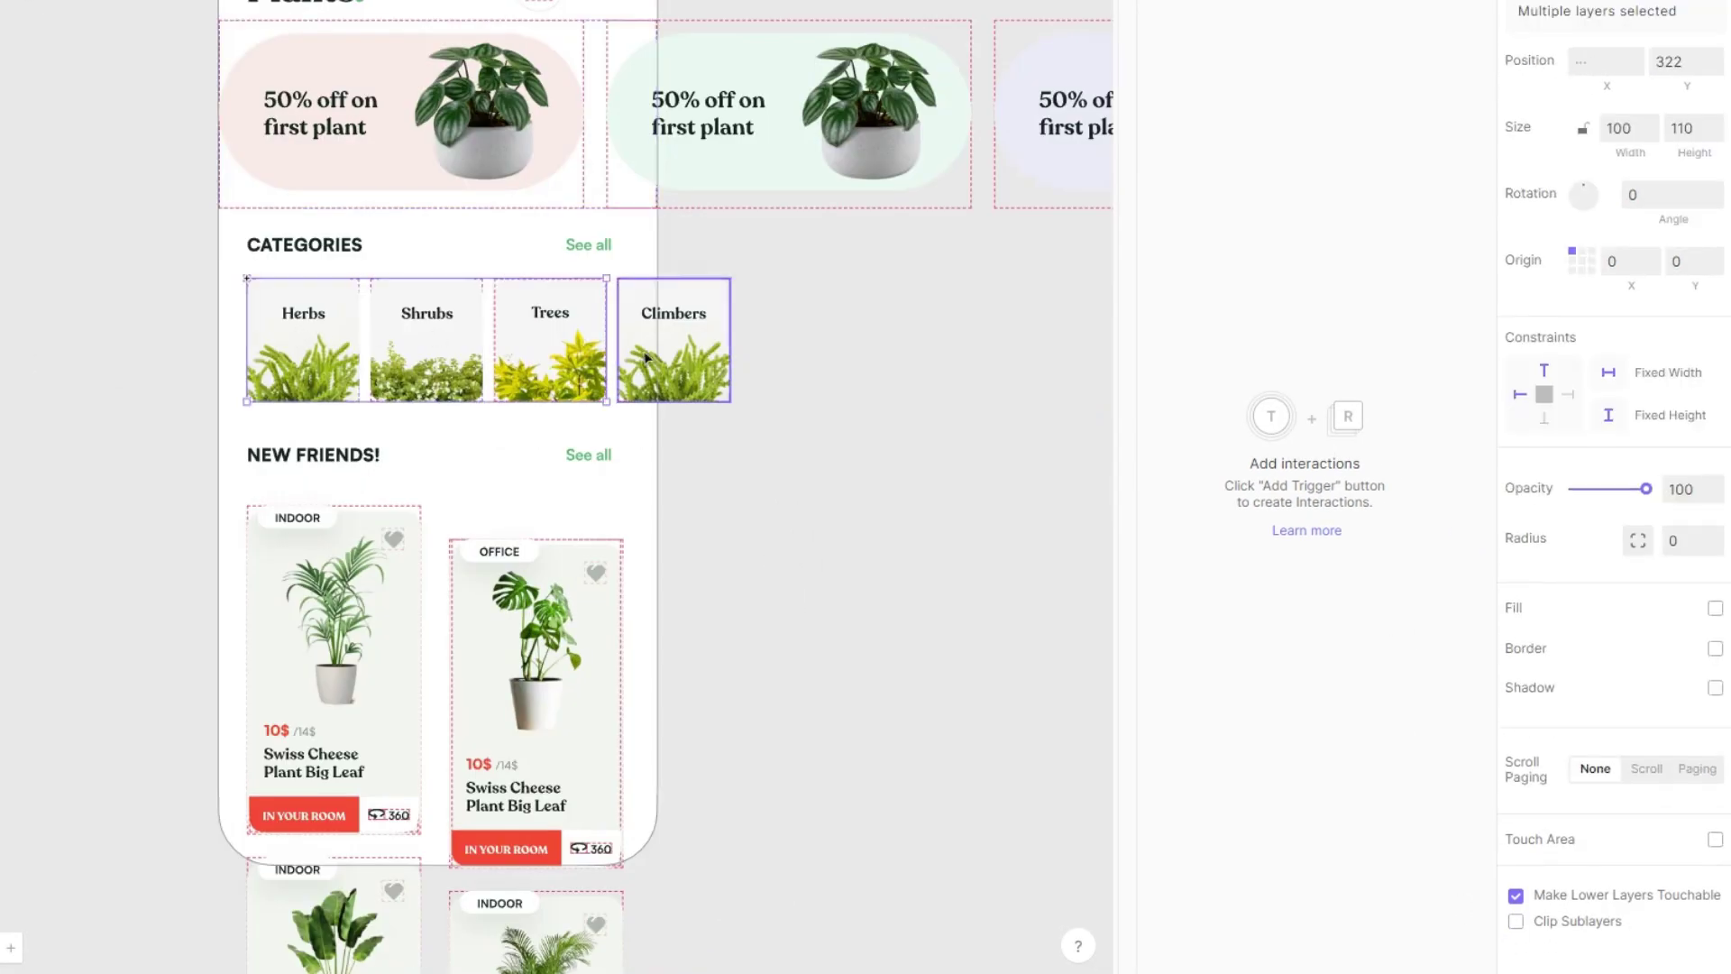
left_click(659, 354, "shift")
left_click(263, 572)
left_click(109, 536)
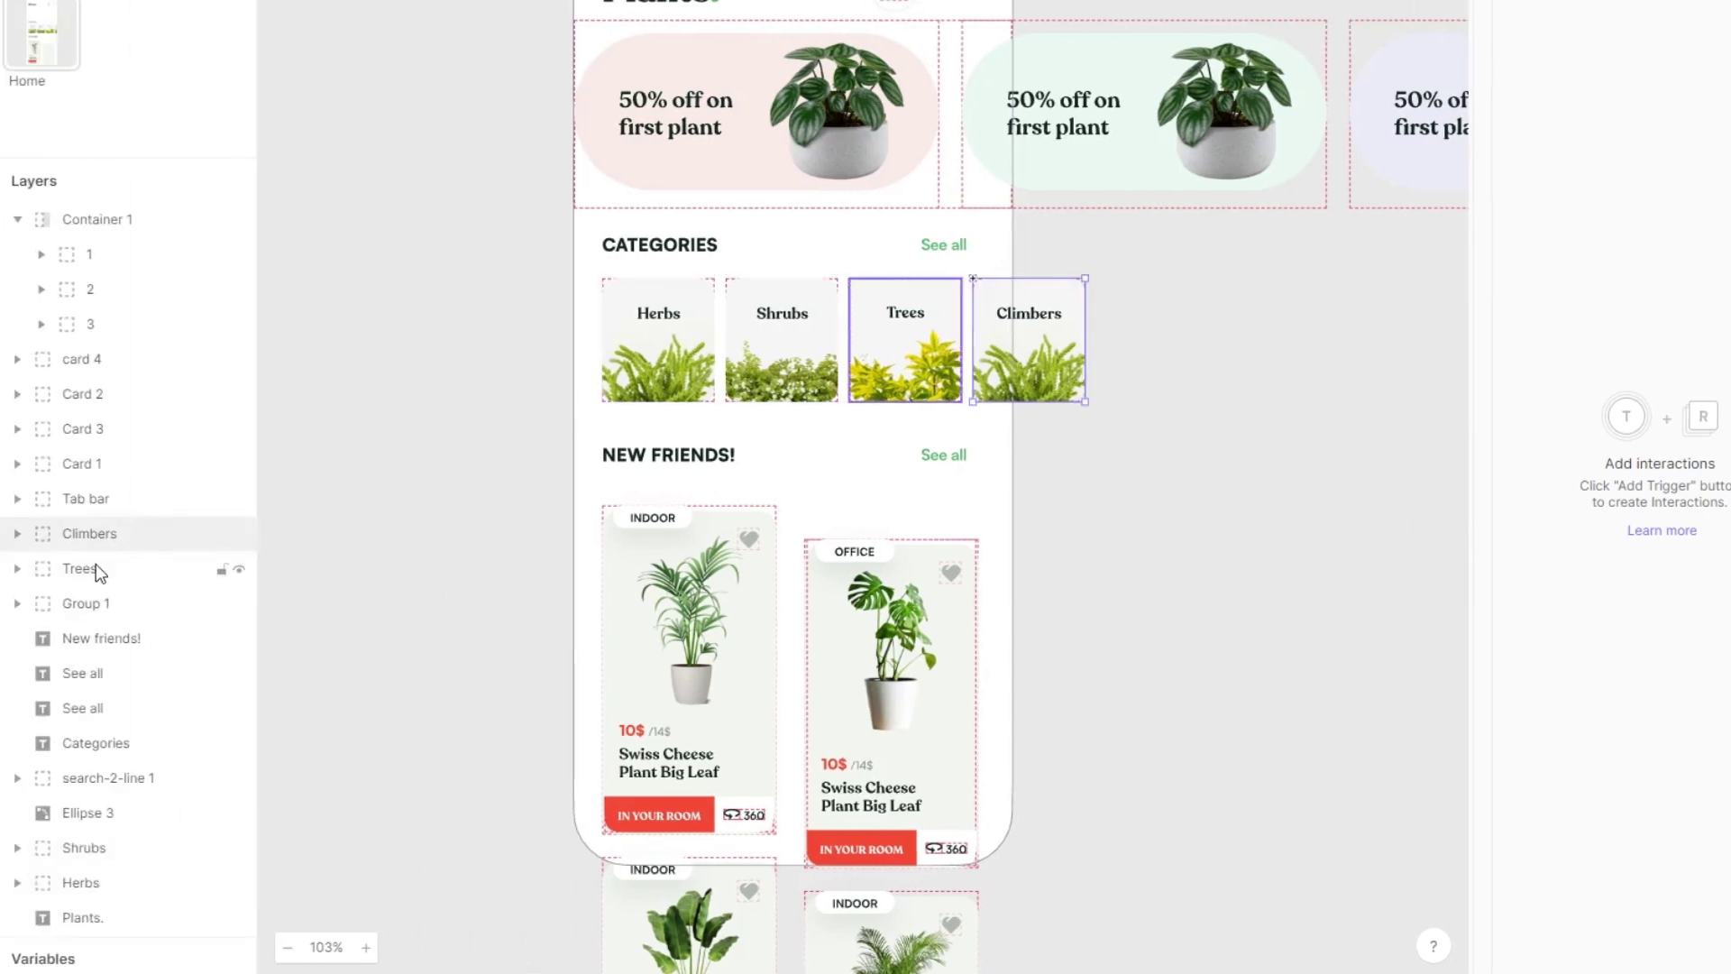
left_click_drag(96, 565, 122, 825)
left_click(83, 878, "shift")
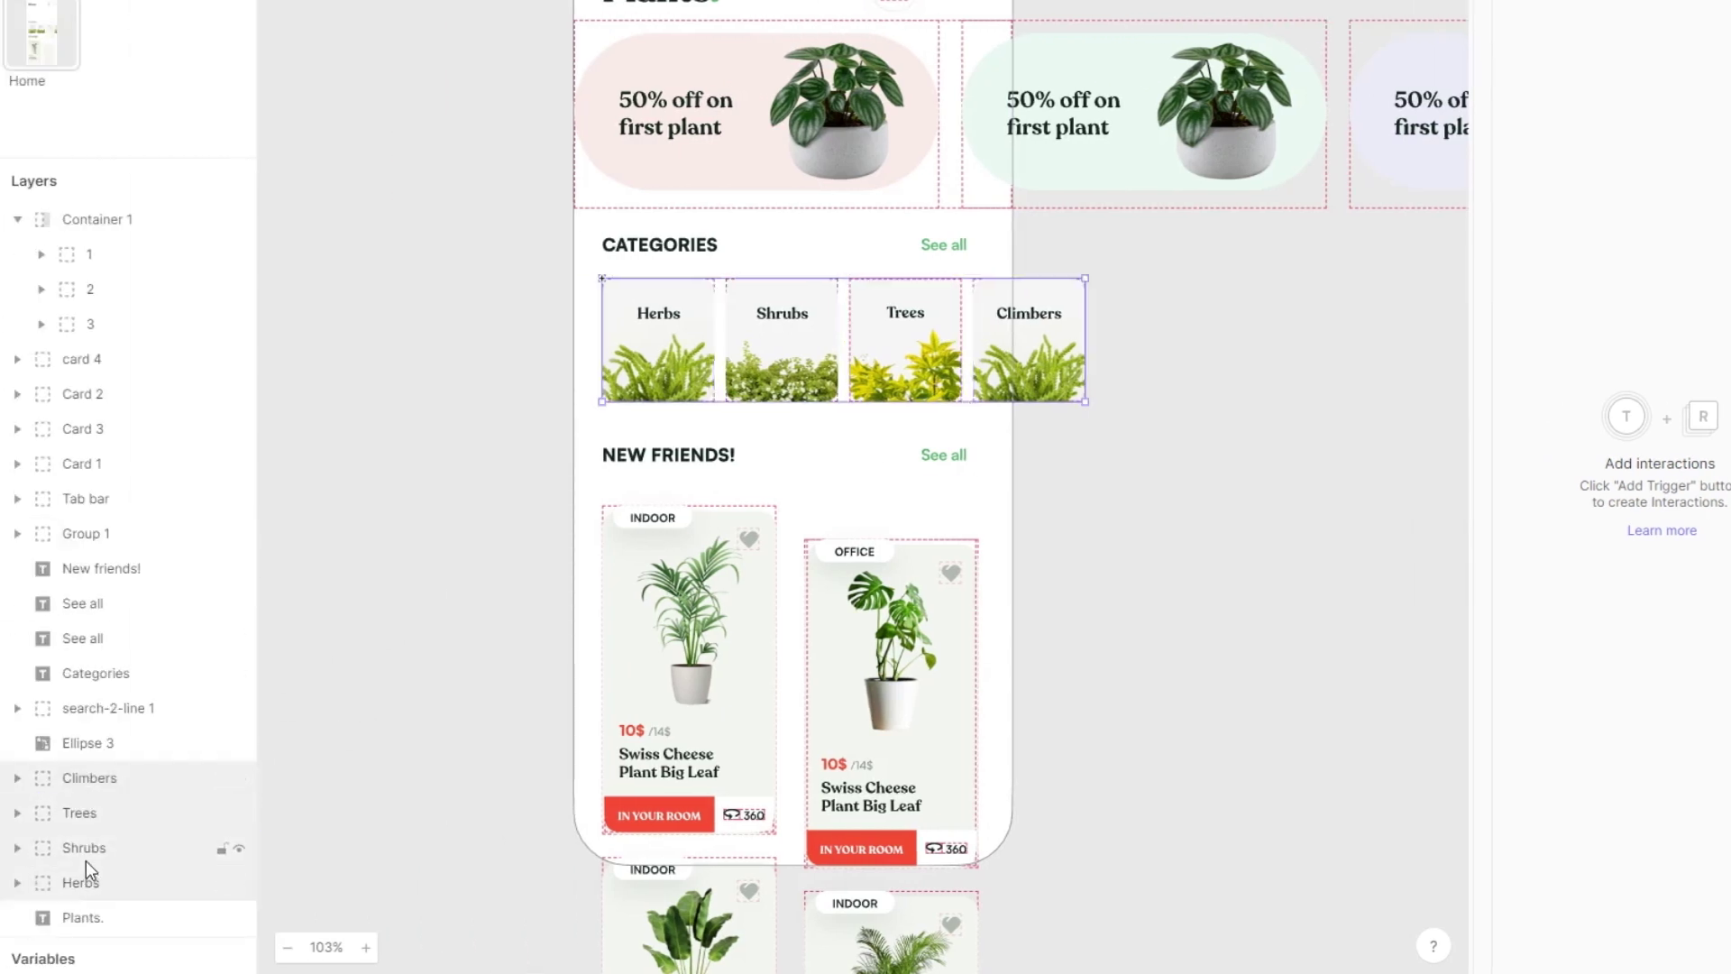
Draw a 366 × 111 paging container over the category tiles and put Climbers, Trees, Shrubs and Herbs inside it
left_click(283, 67)
left_click(326, 173)
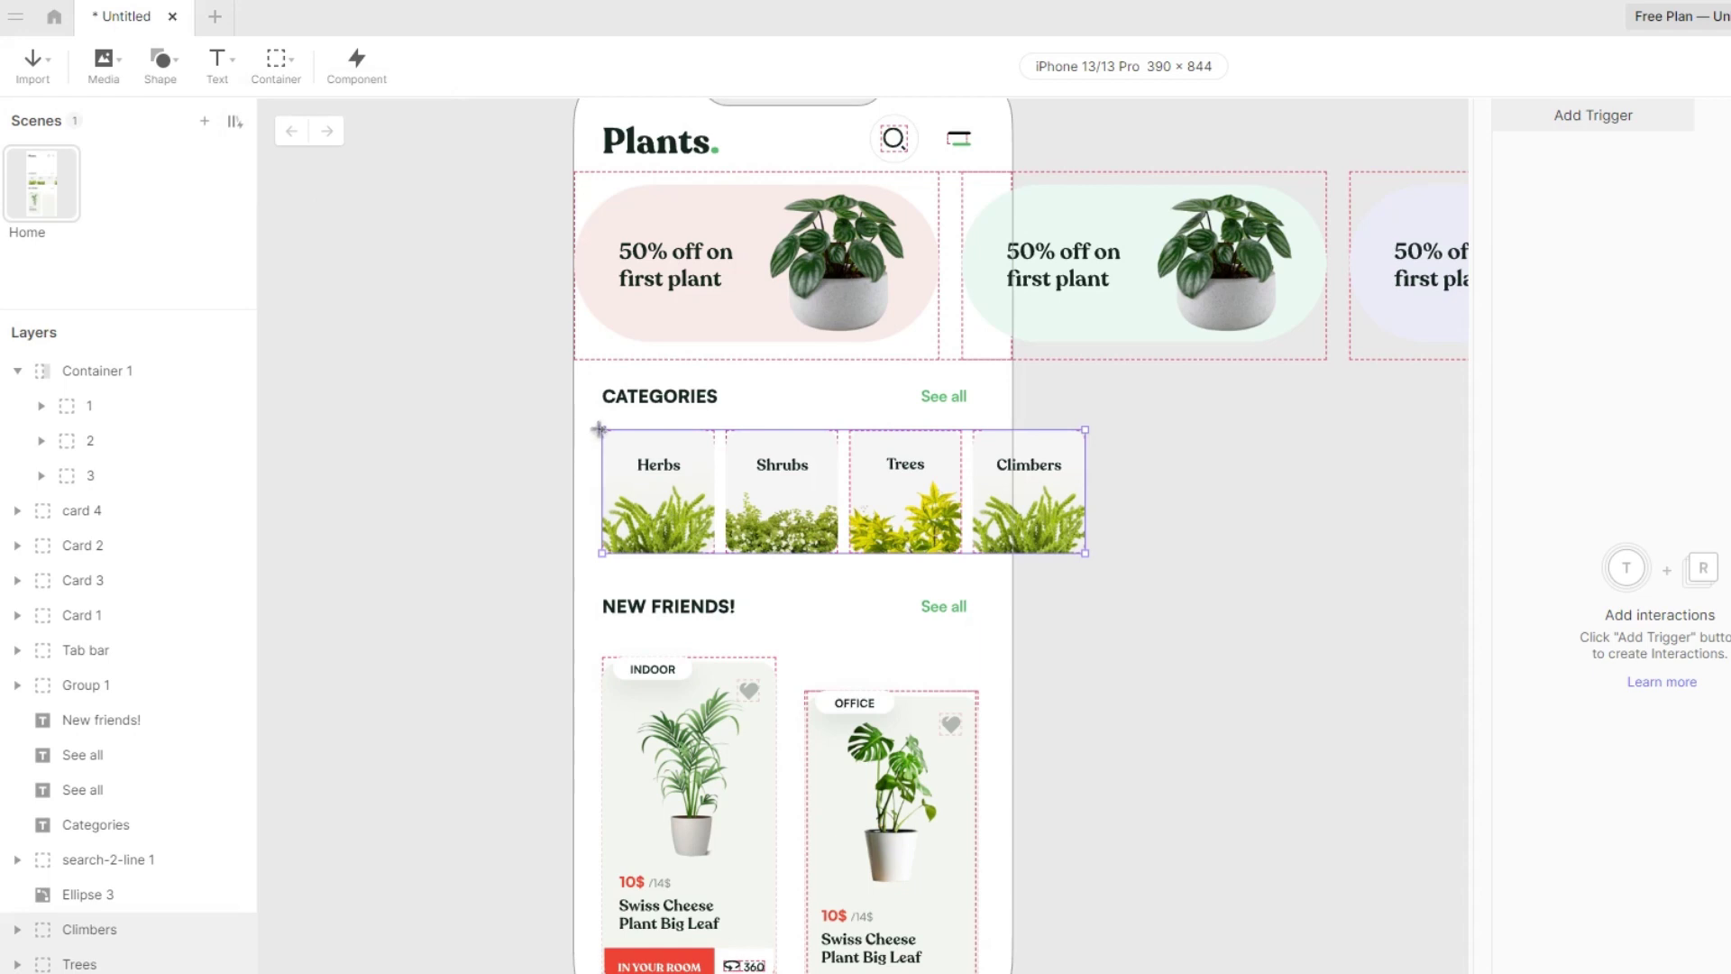
left_click_drag(599, 429, 863, 570)
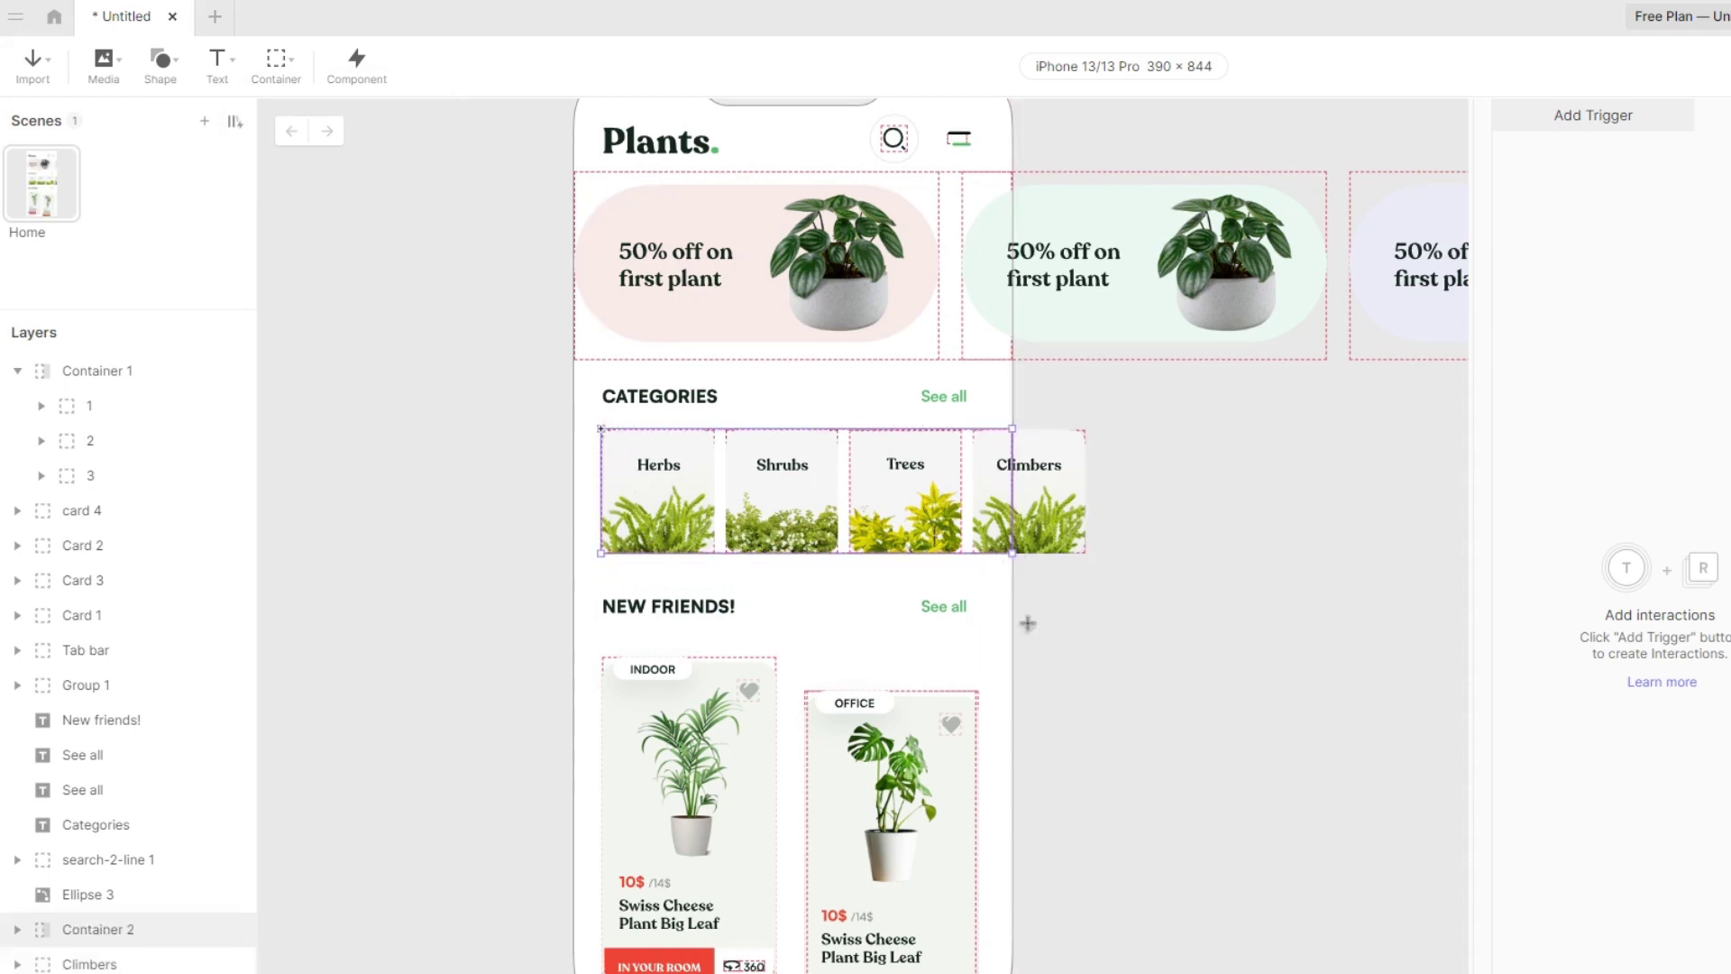
left_click(106, 963)
left_click(98, 885, "shift")
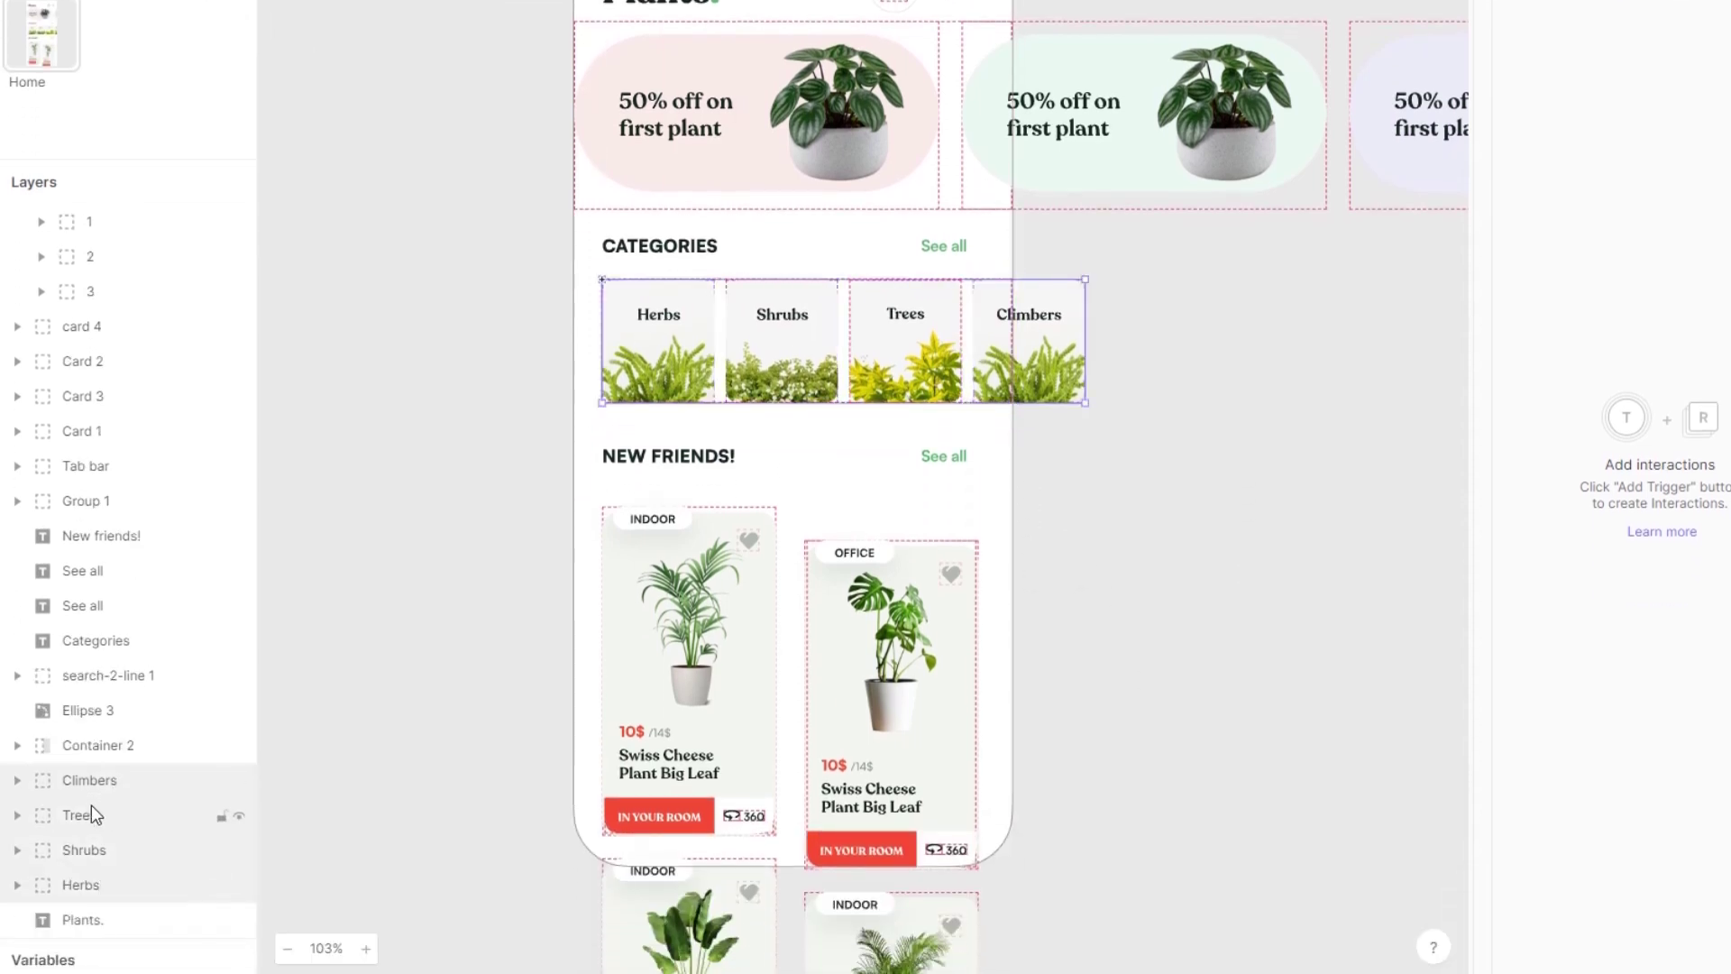
left_click_drag(99, 840, 133, 748)
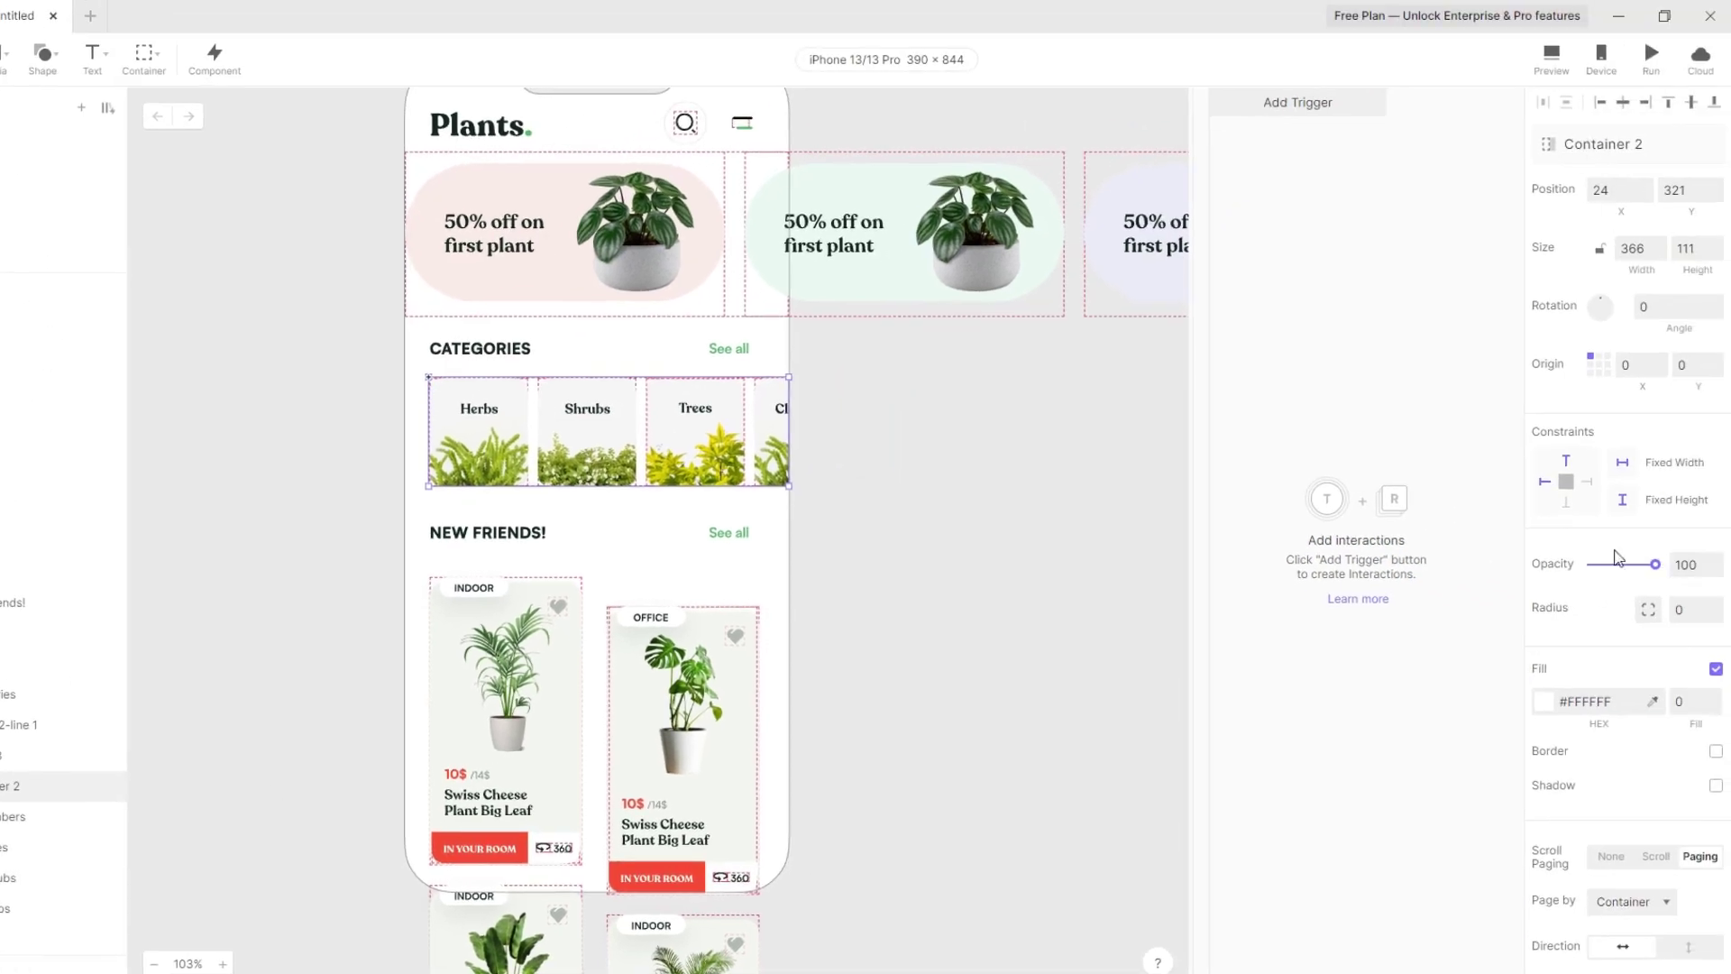
Turn off Clip Sublayers for the category tiles' container
scroll(1646, 825, "down", 3)
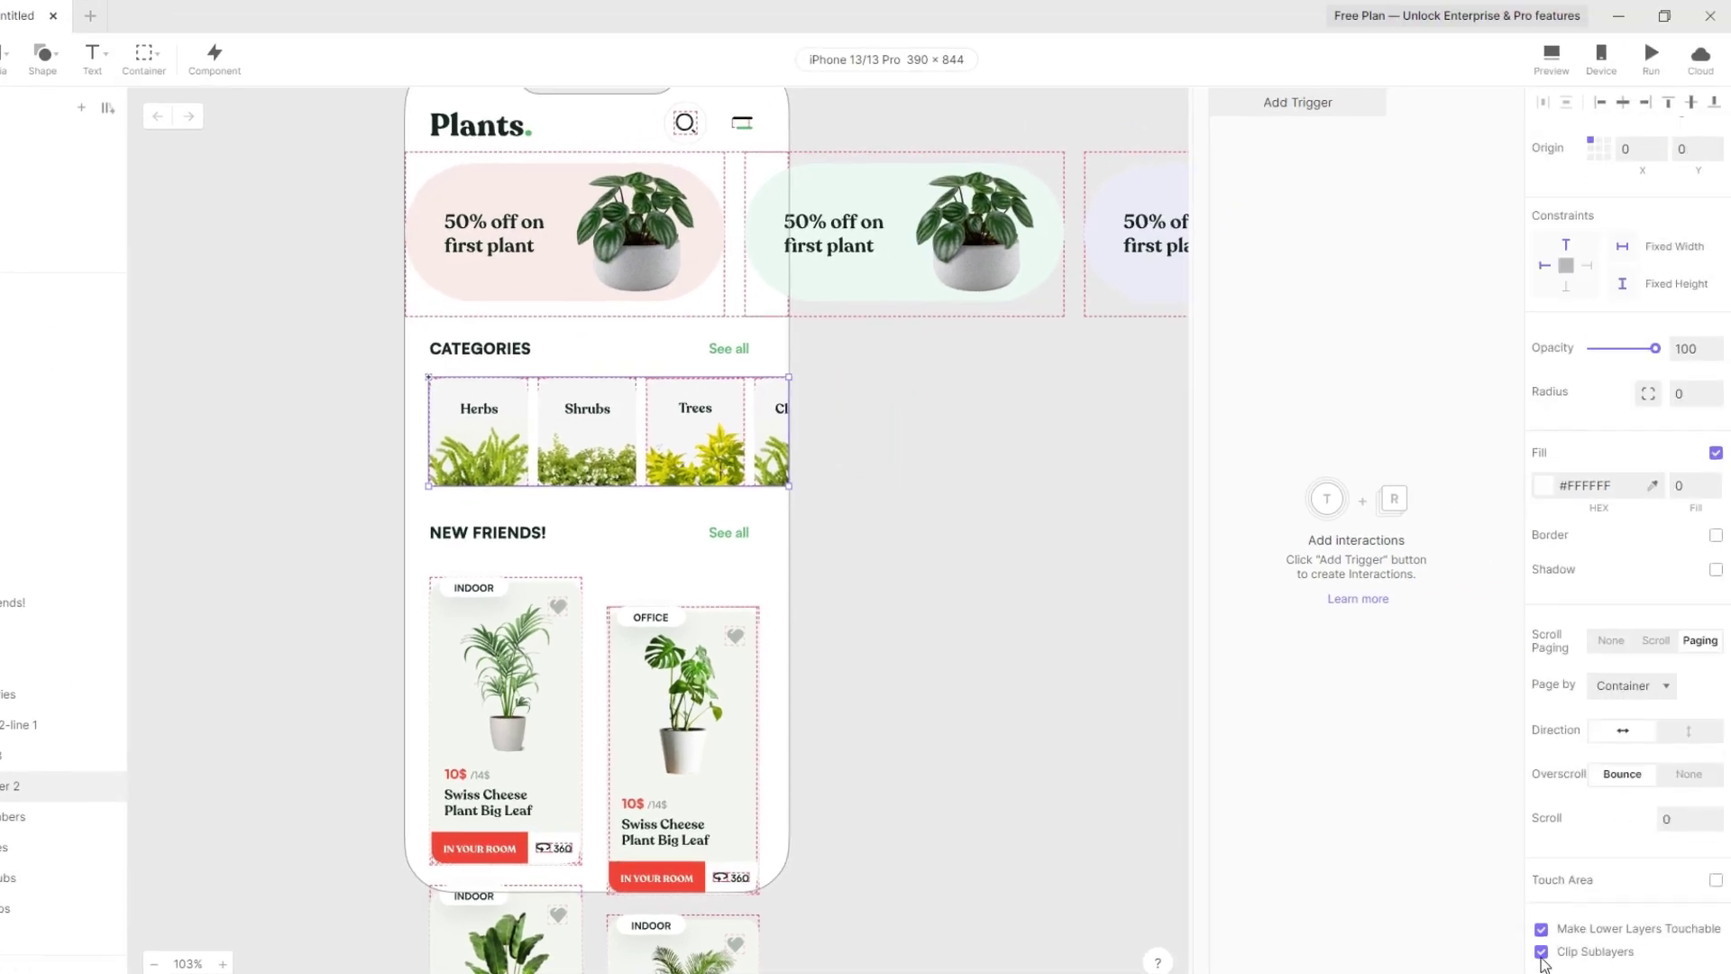
left_click(1541, 952)
scroll(847, 606, "down", 5)
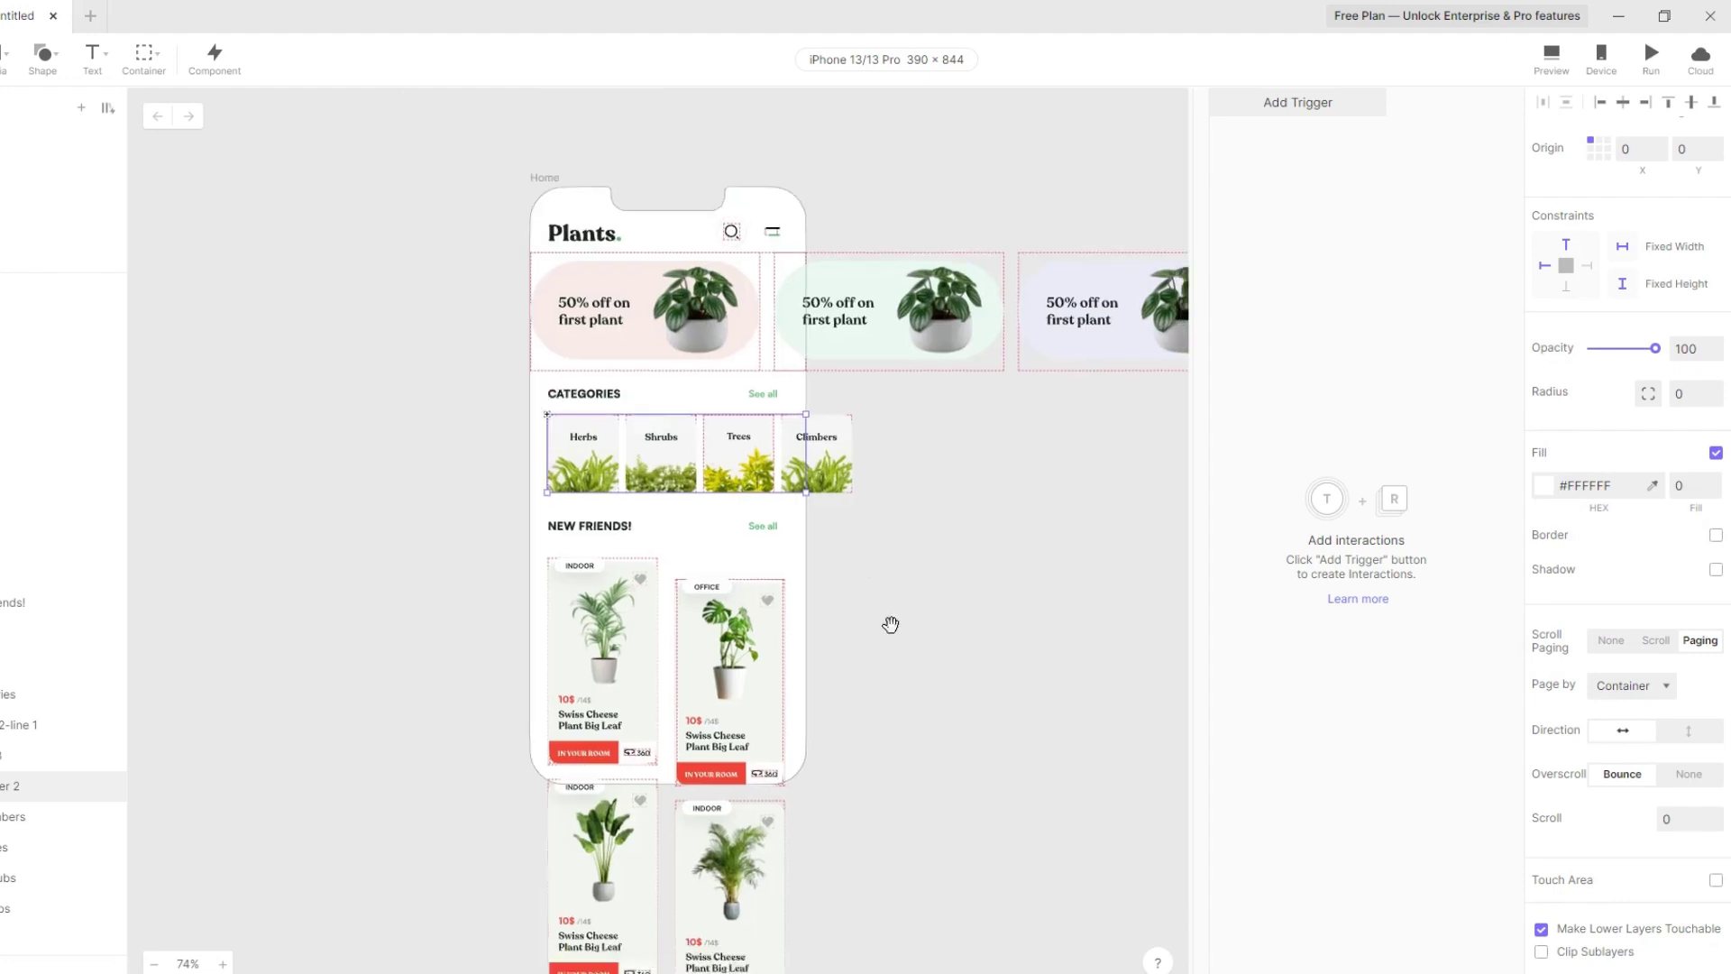
Place a Camera layer covering the Home scene
left_click(3, 59)
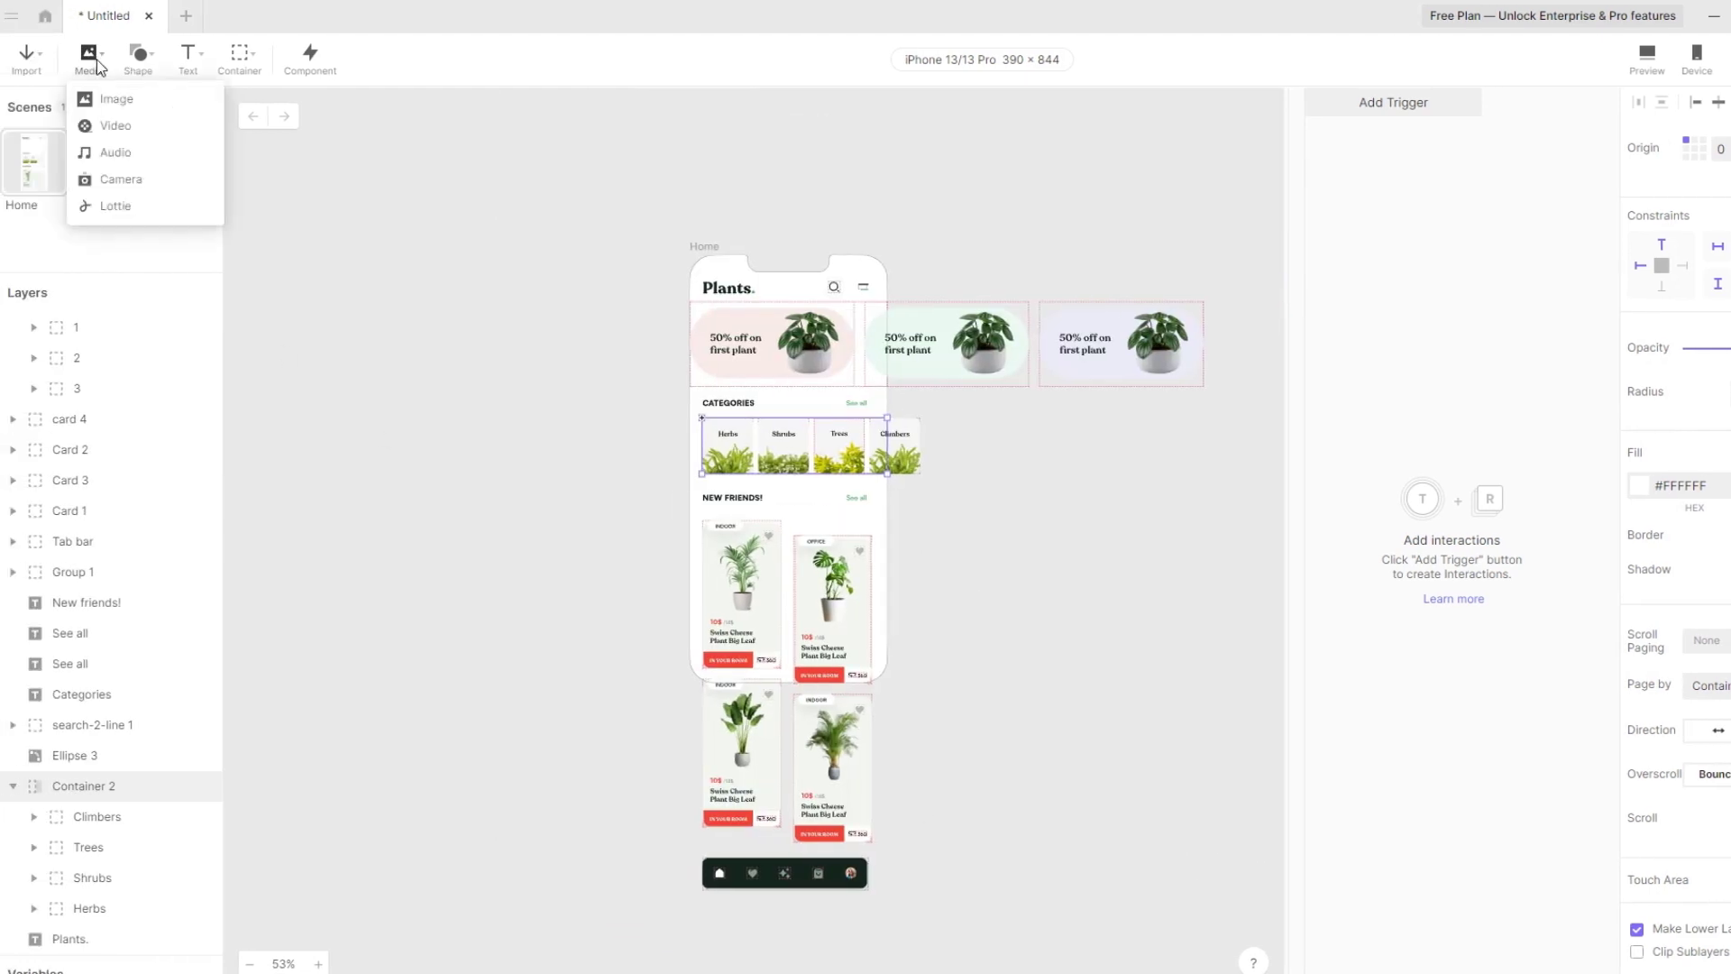
left_click(126, 178)
mouse_move(682, 243)
left_mouse_down()
mouse_move(875, 614)
mouse_move(887, 682)
left_mouse_up()
Fit the Camera layer's right and left edges to the sides of the Home scene
scroll(883, 554, "up", 8)
left_click(908, 572)
left_click(904, 577)
mouse_move(911, 581)
left_mouse_down()
mouse_move(947, 583)
mouse_move(920, 582)
left_mouse_up()
scroll(920, 584, "down", 5)
scroll(578, 630, "up", 8)
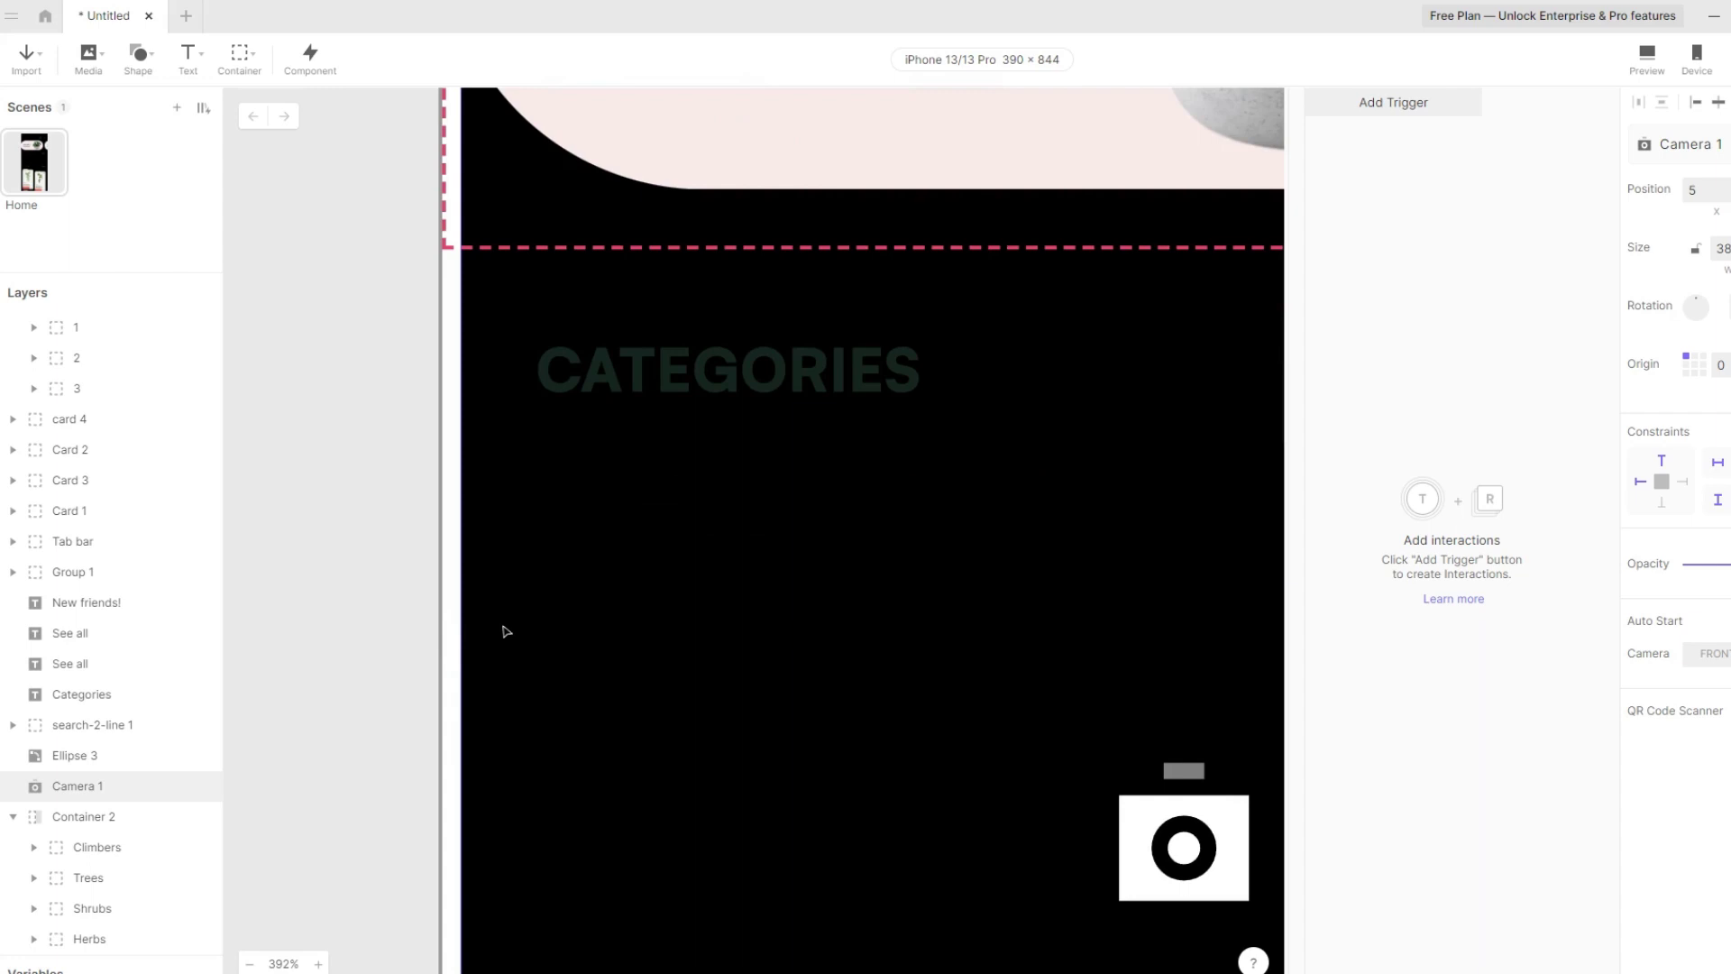
left_click_drag(464, 726, 439, 722)
scroll(438, 721, "down", 8)
Fit the Camera layer's upper and lower edges to the Home scene
scroll(611, 445, "up", 6)
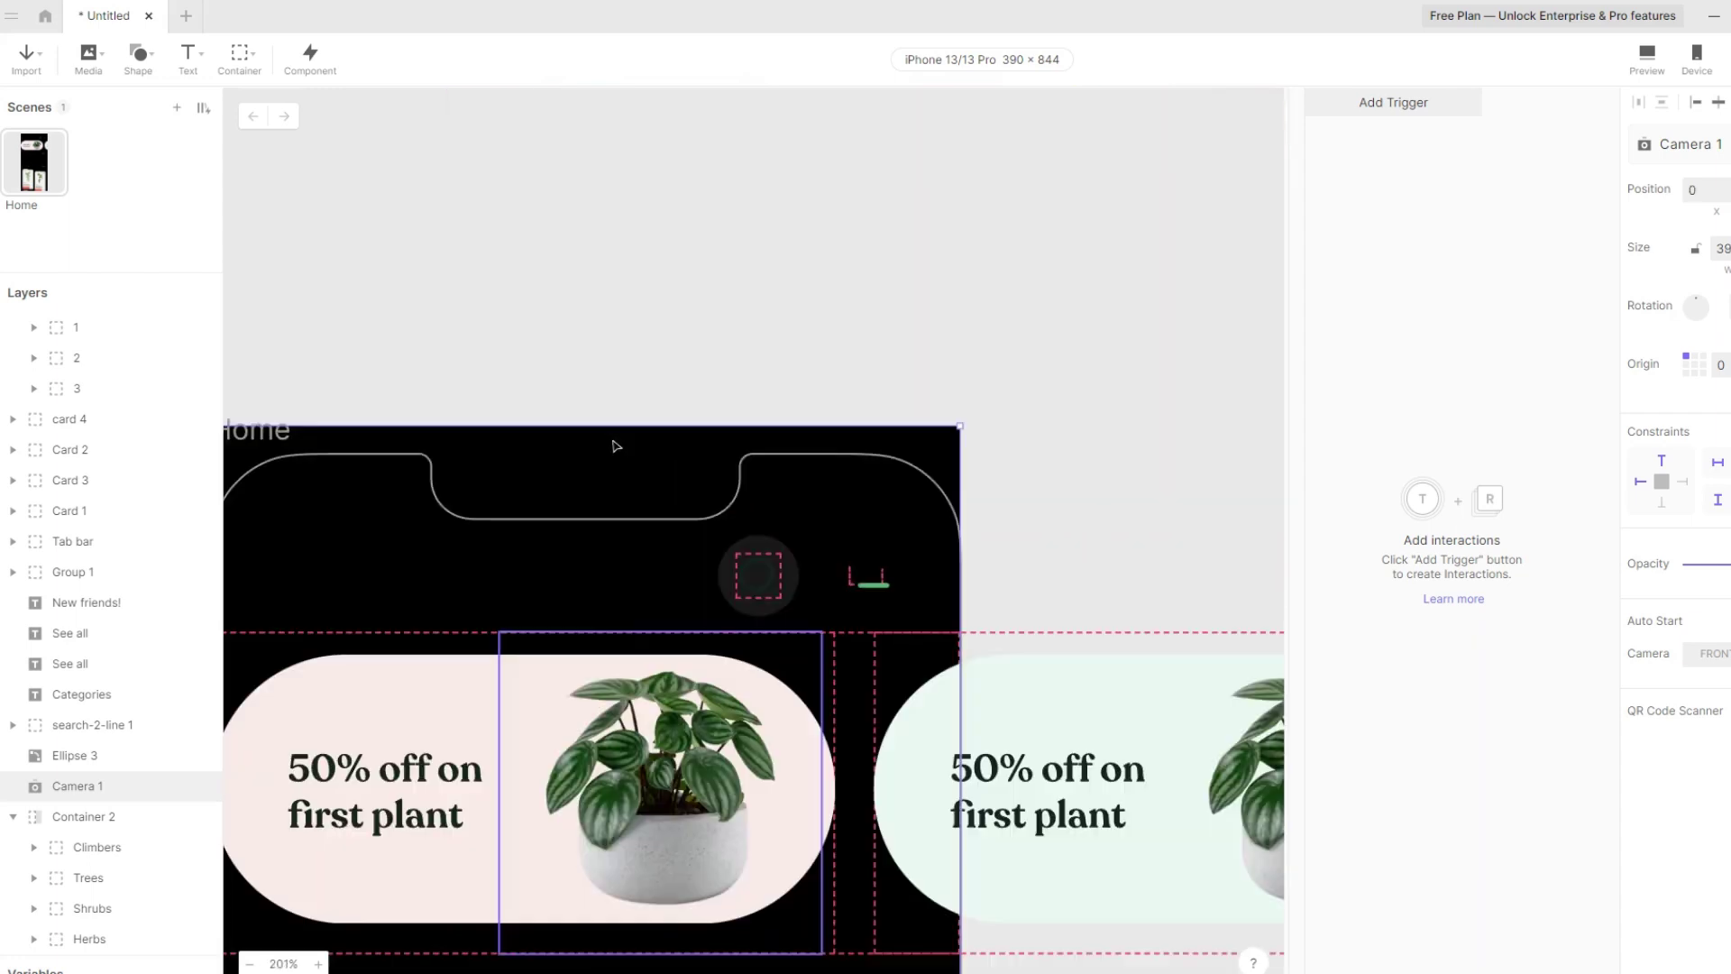
left_click_drag(629, 447, 629, 460)
scroll(629, 458, "down", 6)
left_click_drag(850, 840, 896, 526)
scroll(665, 721, "up", 7)
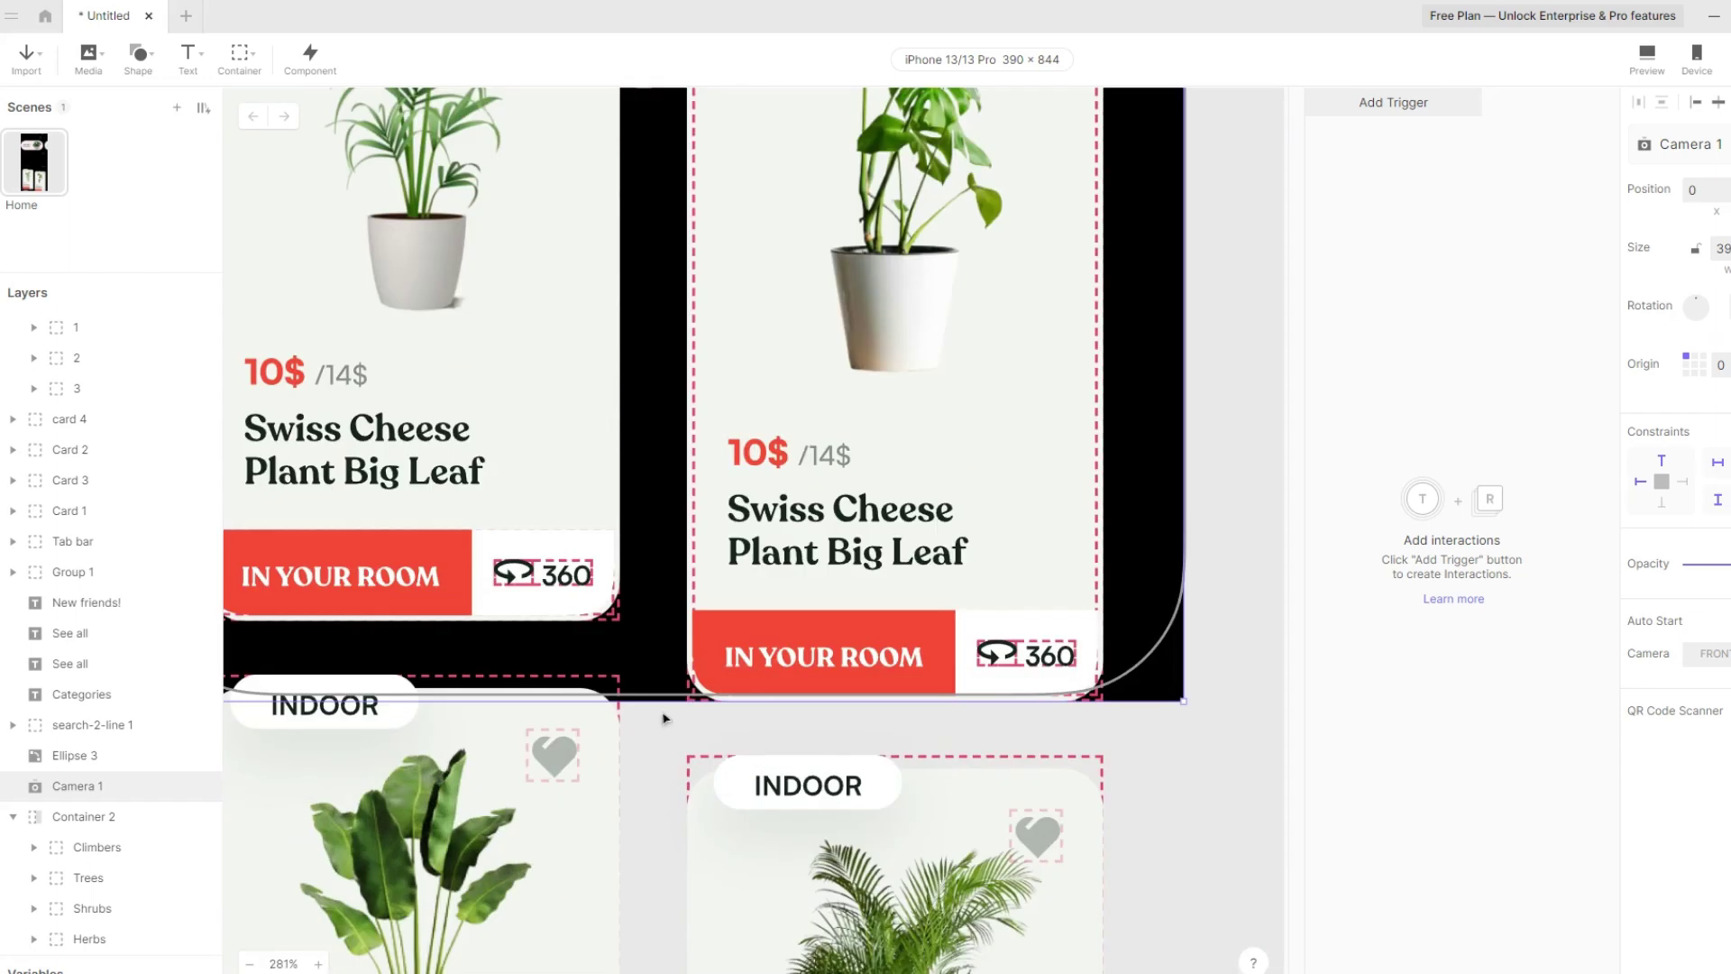
scroll(271, 398, "down", 5)
scroll(370, 361, "up", 3)
Add a Background Blur layer over the scene and set its size to 390 × 844
left_click(139, 56)
left_click(193, 205)
left_click_drag(491, 118, 500, 166)
type("390")
key("Tab")
type("844")
key("Return")
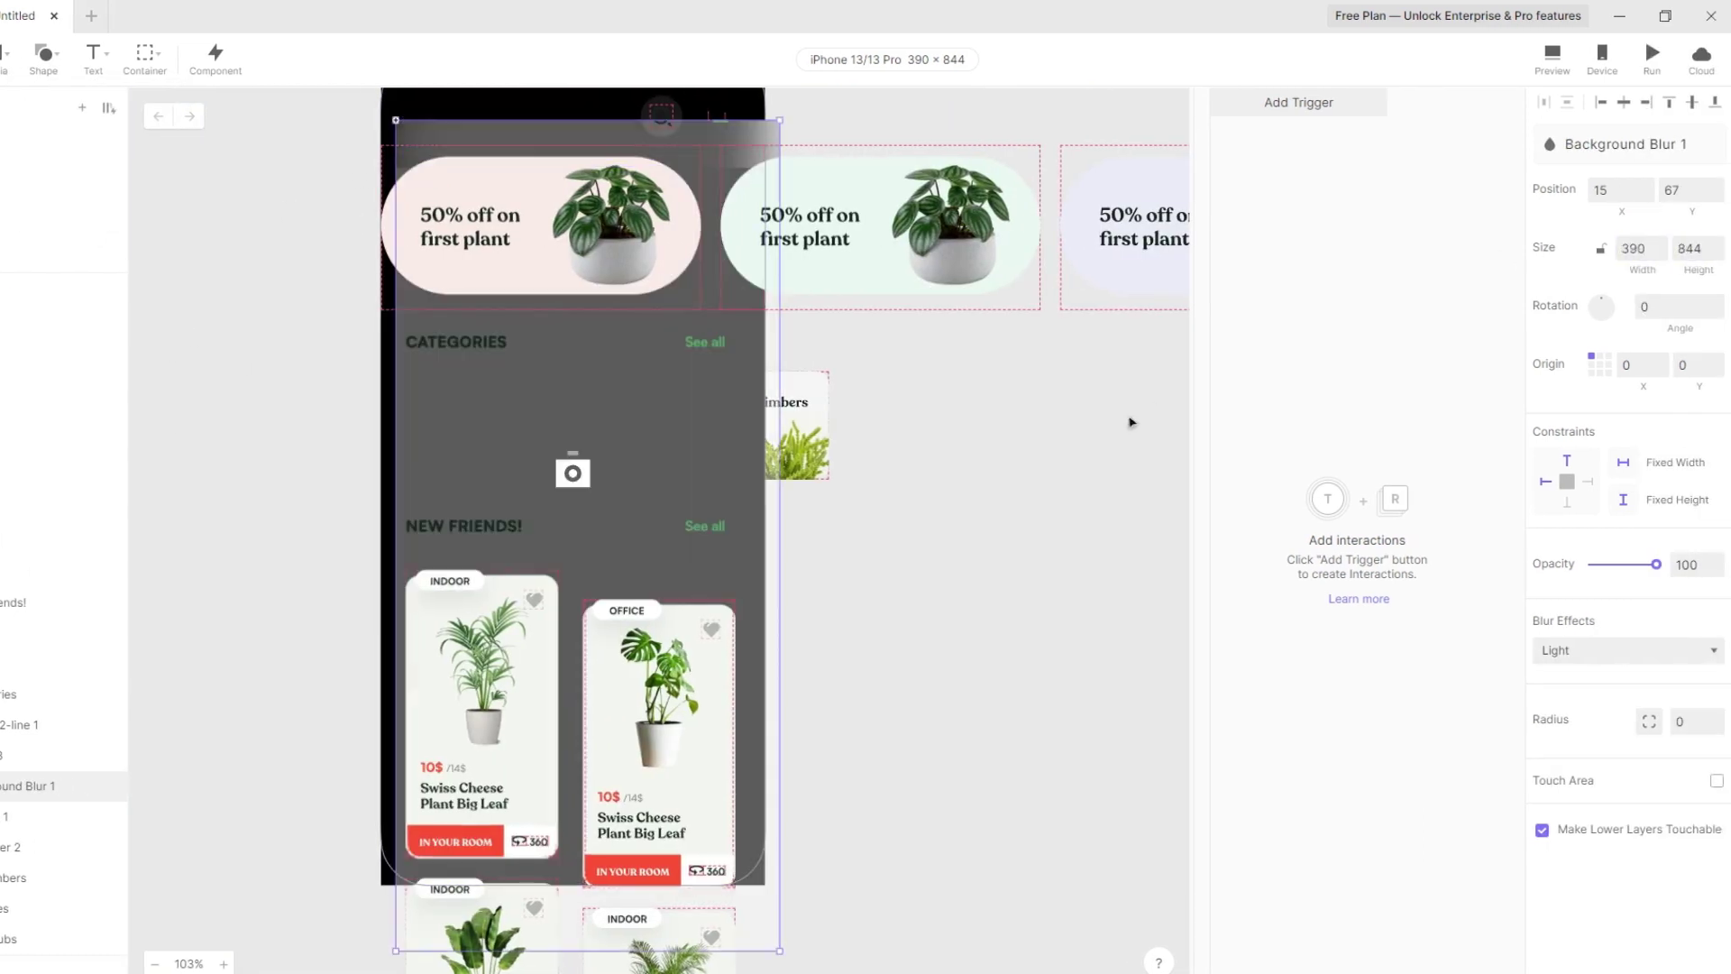
Move the background blur to the scene's left edge and align it with the Camera layer to the top of the scene
left_click_drag(639, 402, 624, 385)
scroll(631, 424, "up", 2)
scroll(637, 467, "down", 3)
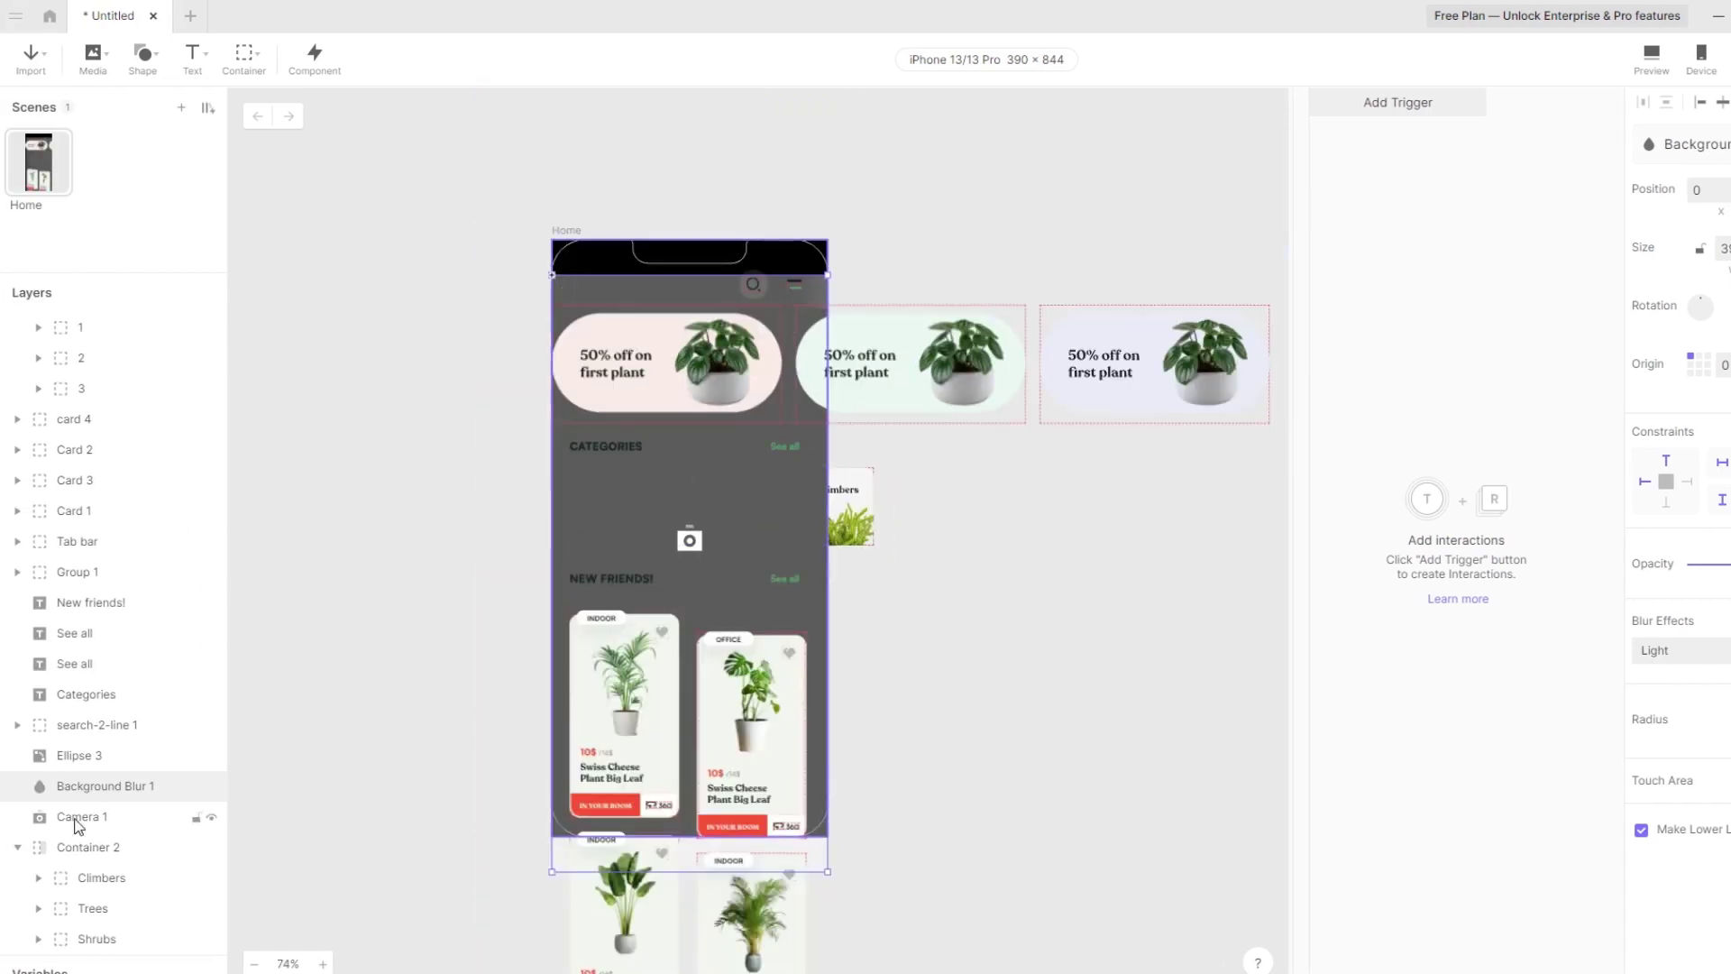
left_click(75, 819, "shift")
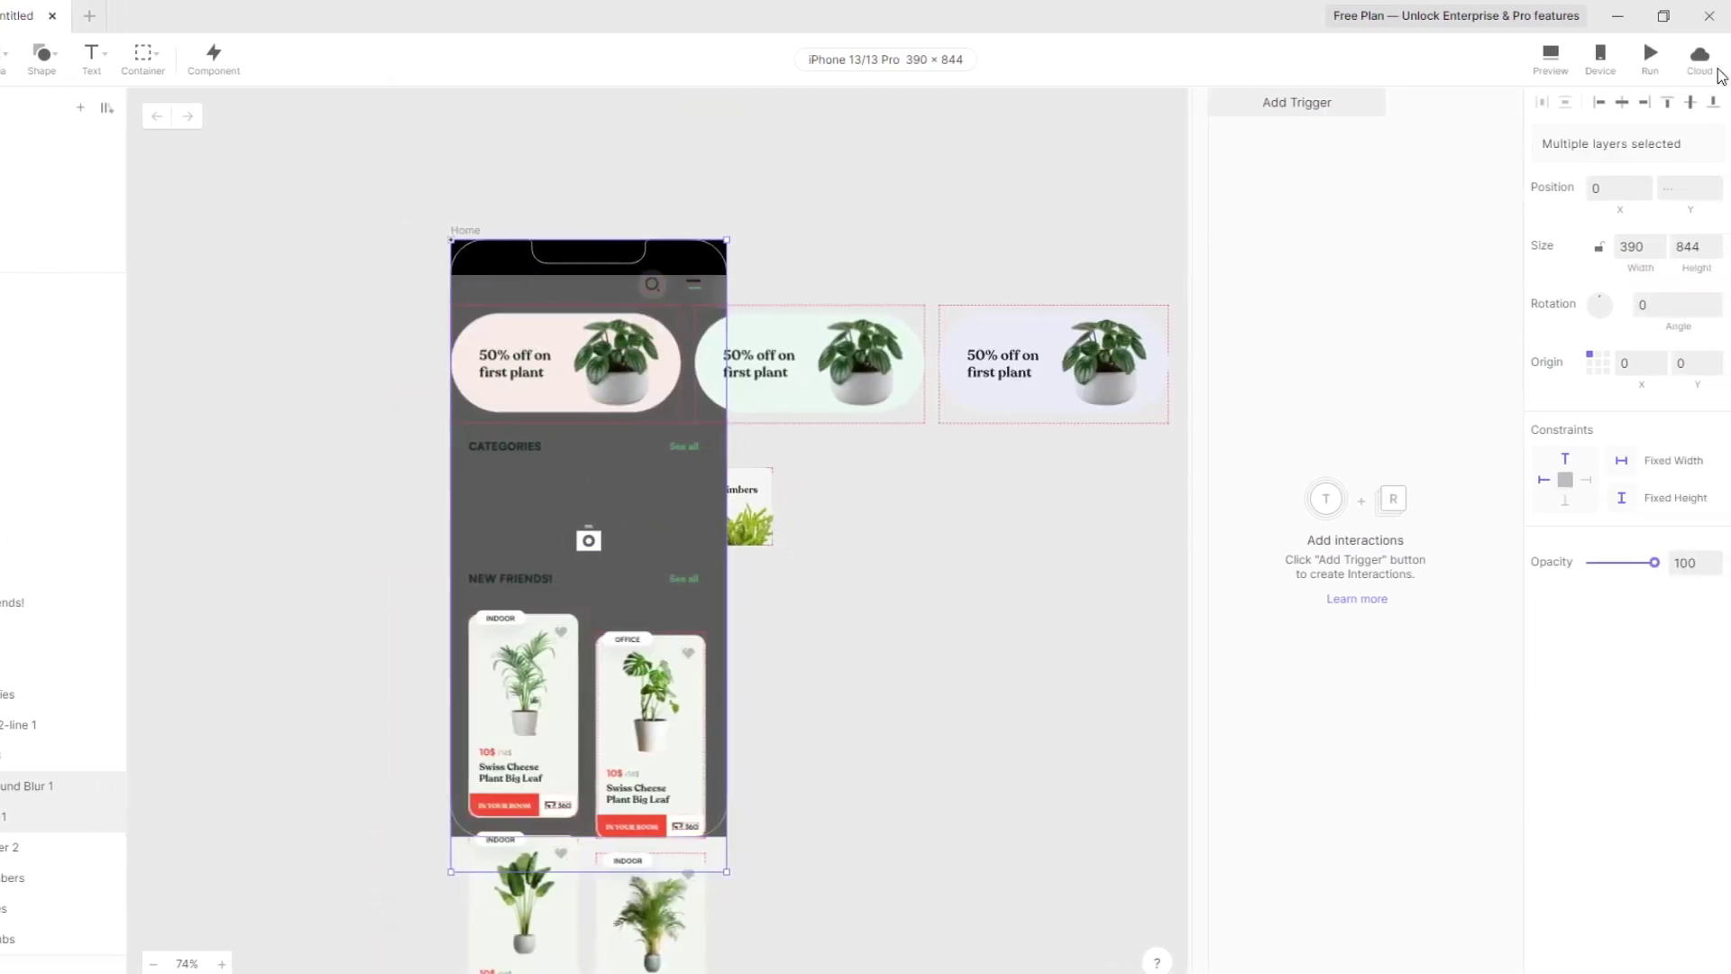
left_click(1664, 102)
Set the blur effect of Background Blur 1 to Thin Material (Light)
left_click(75, 793)
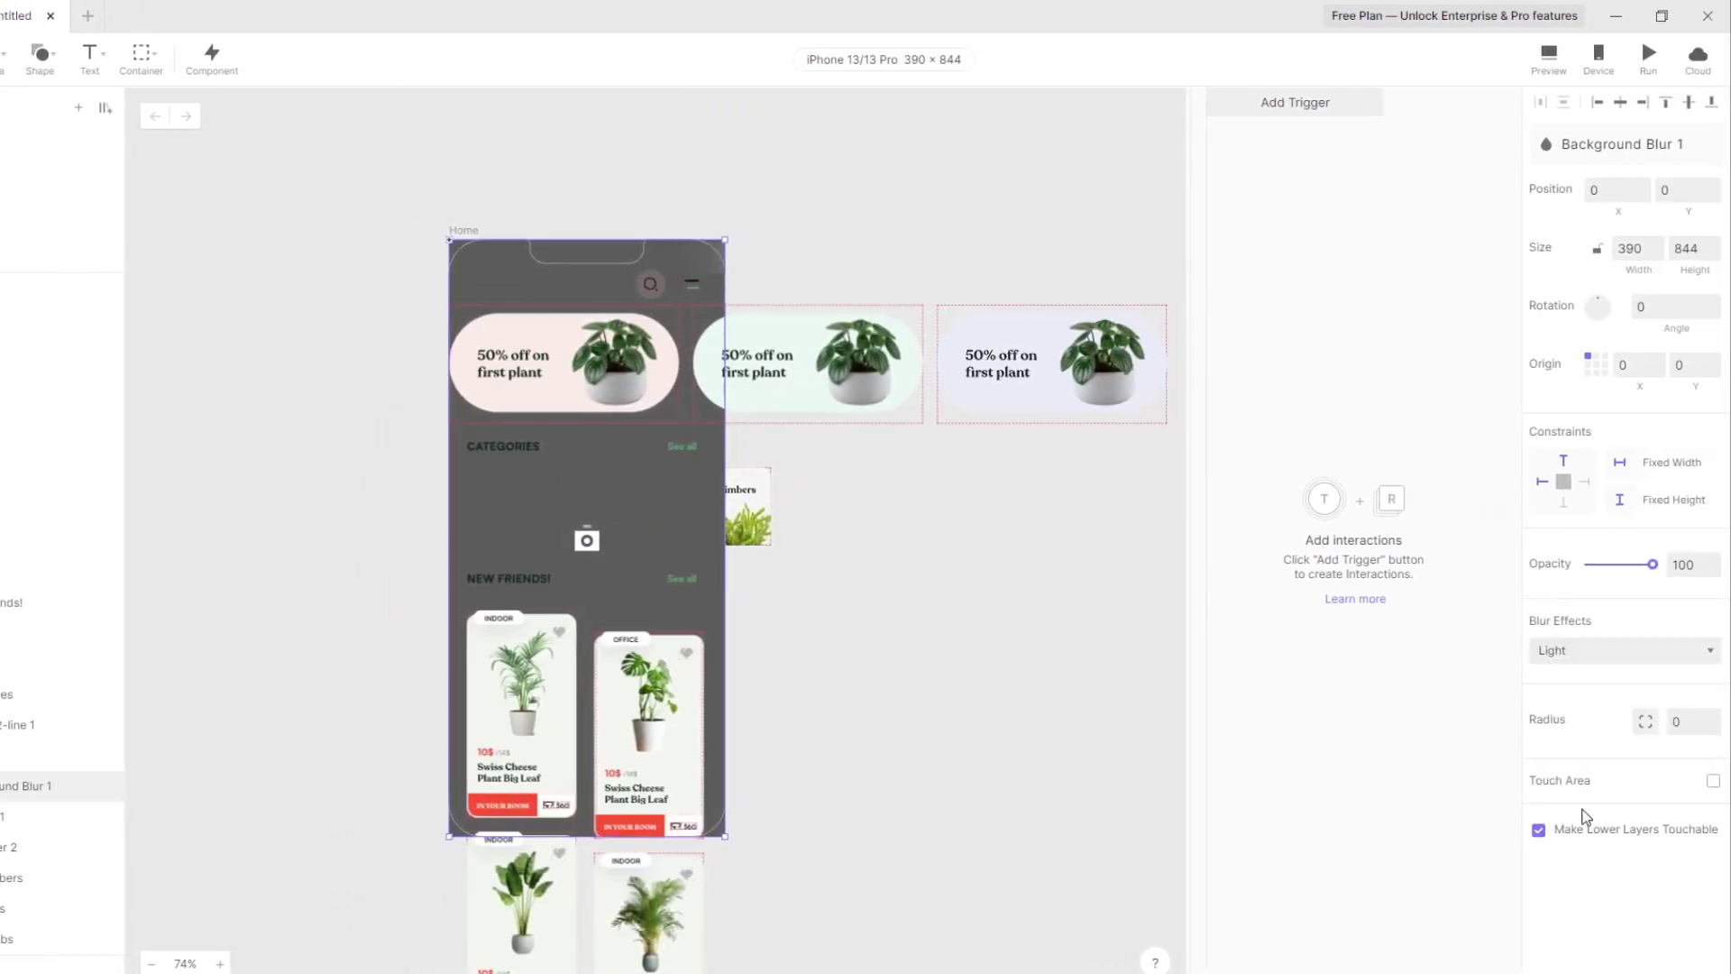
left_click(1641, 650)
left_click(1614, 826)
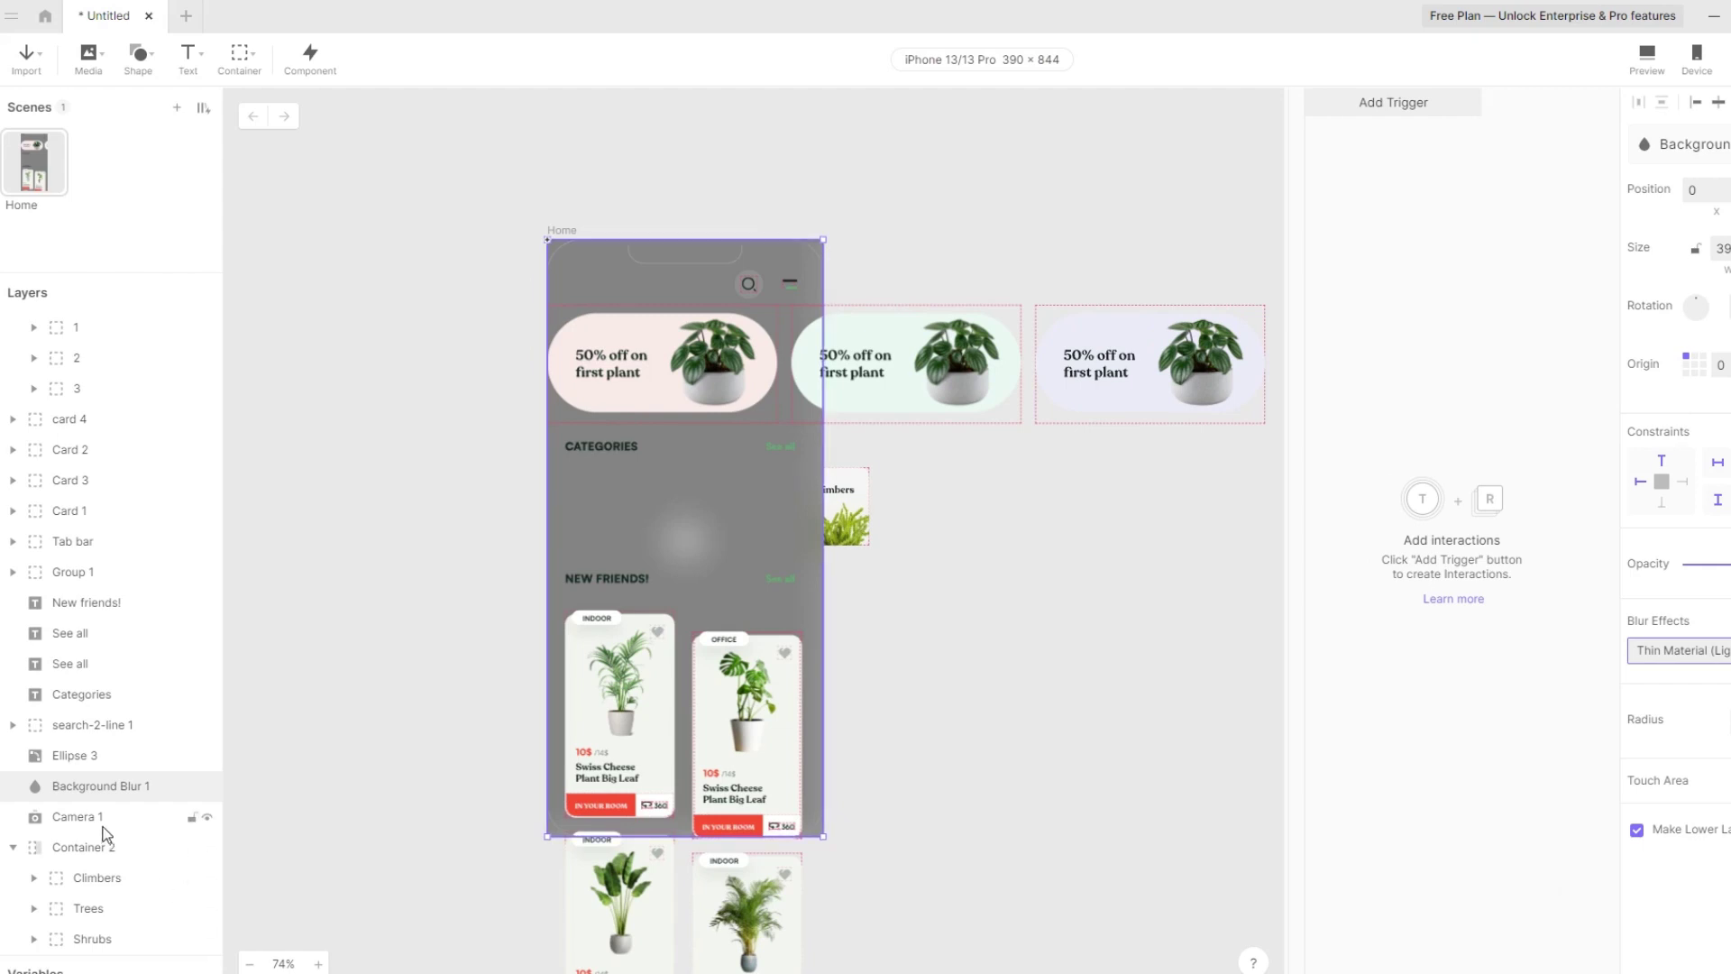
Move the Background Blur 1 and Camera 1 layers to the bottom of the layer order, below Plants
left_click(105, 819)
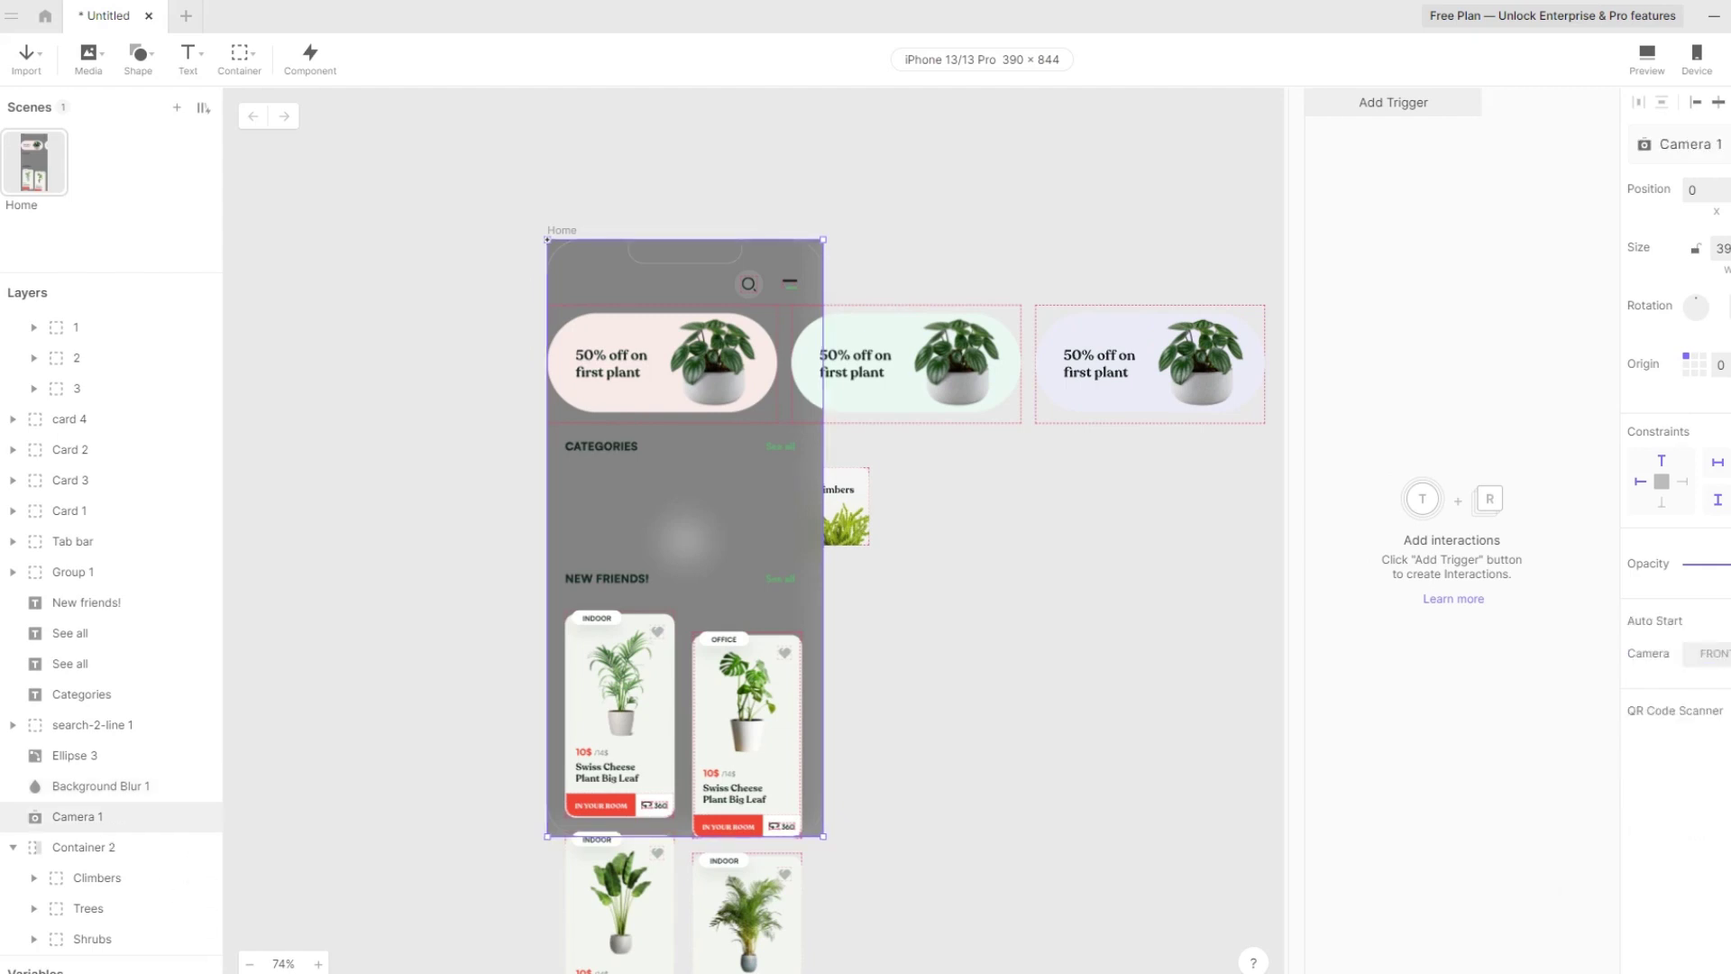
left_click(53, 776, "shift")
scroll(91, 792, "down", 1)
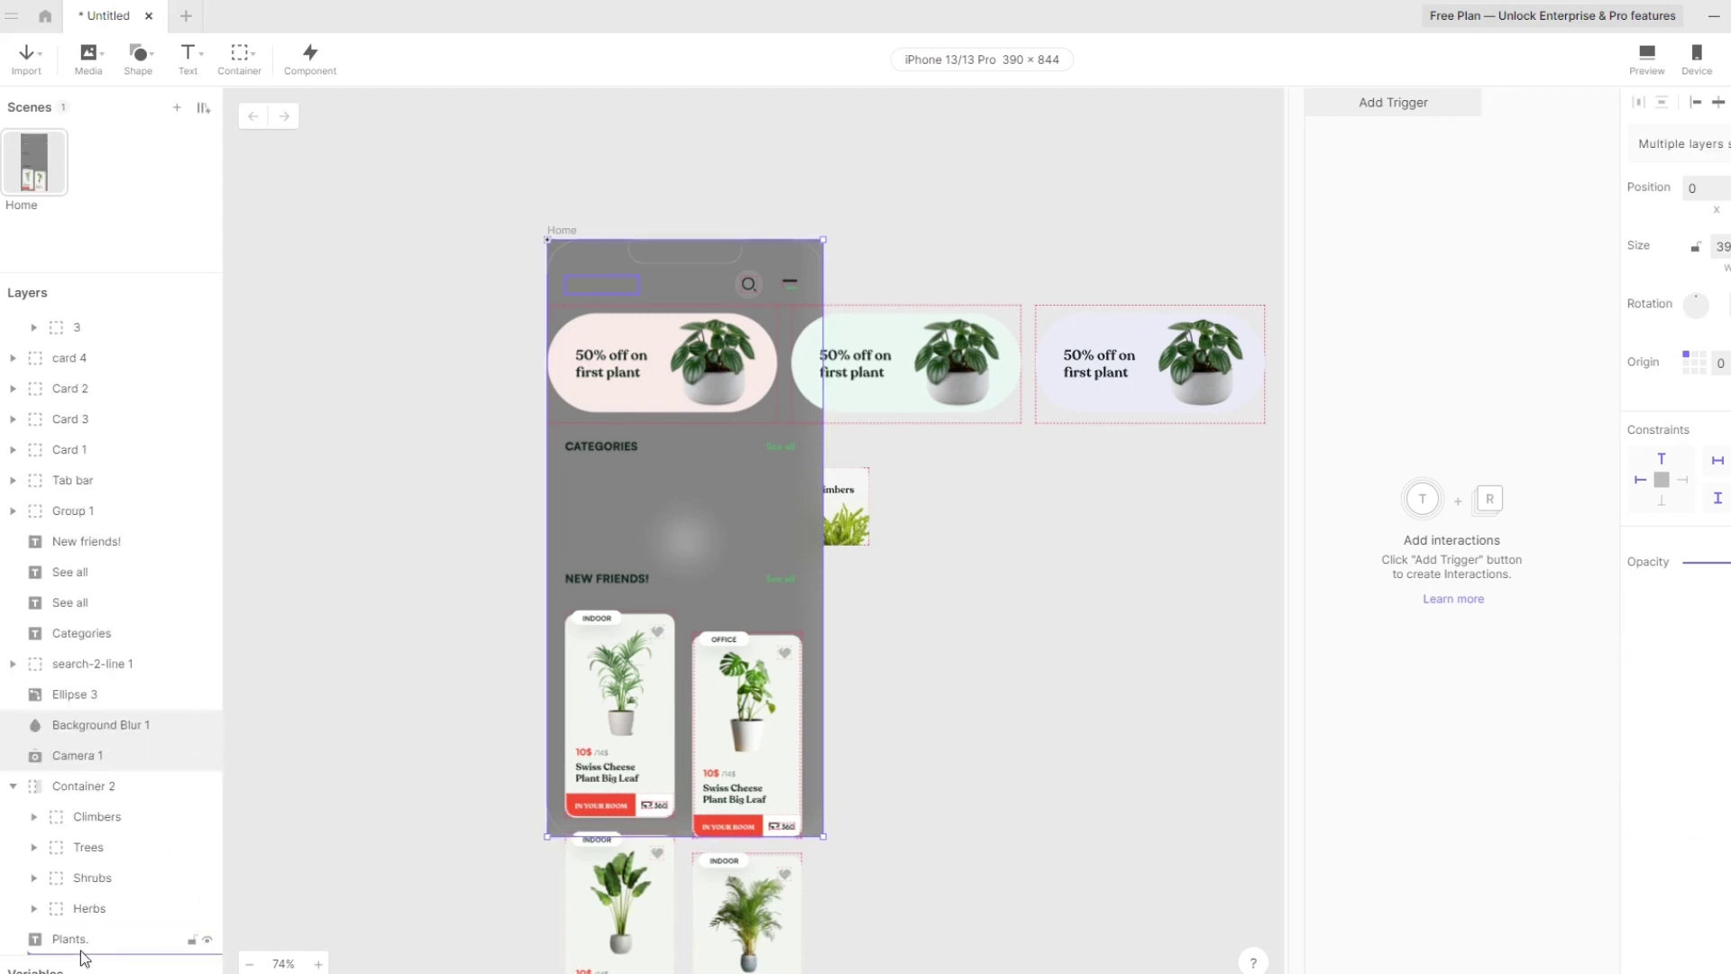
left_click_drag(84, 957, 84, 956)
left_click(1019, 703)
scroll(1020, 703, "down", 4)
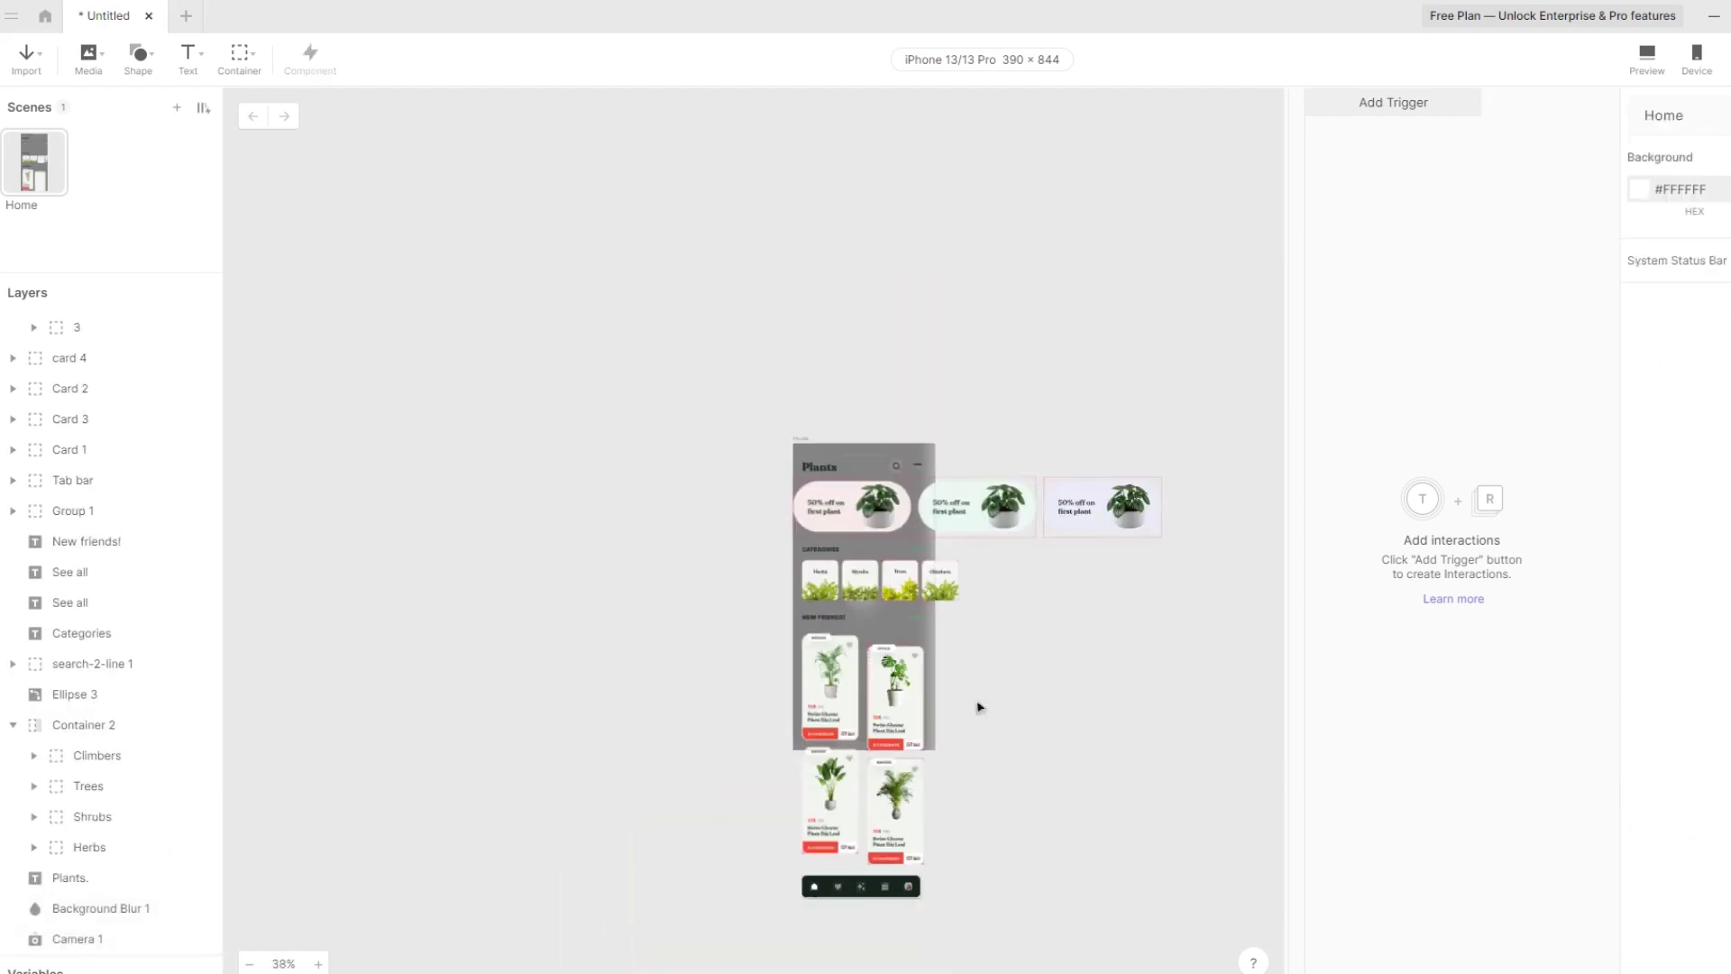
Move the tab bar up from below the cards to the lower edge of the Home scene
left_click(847, 840)
scroll(851, 842, "up", 4)
left_click_drag(852, 843, 852, 540)
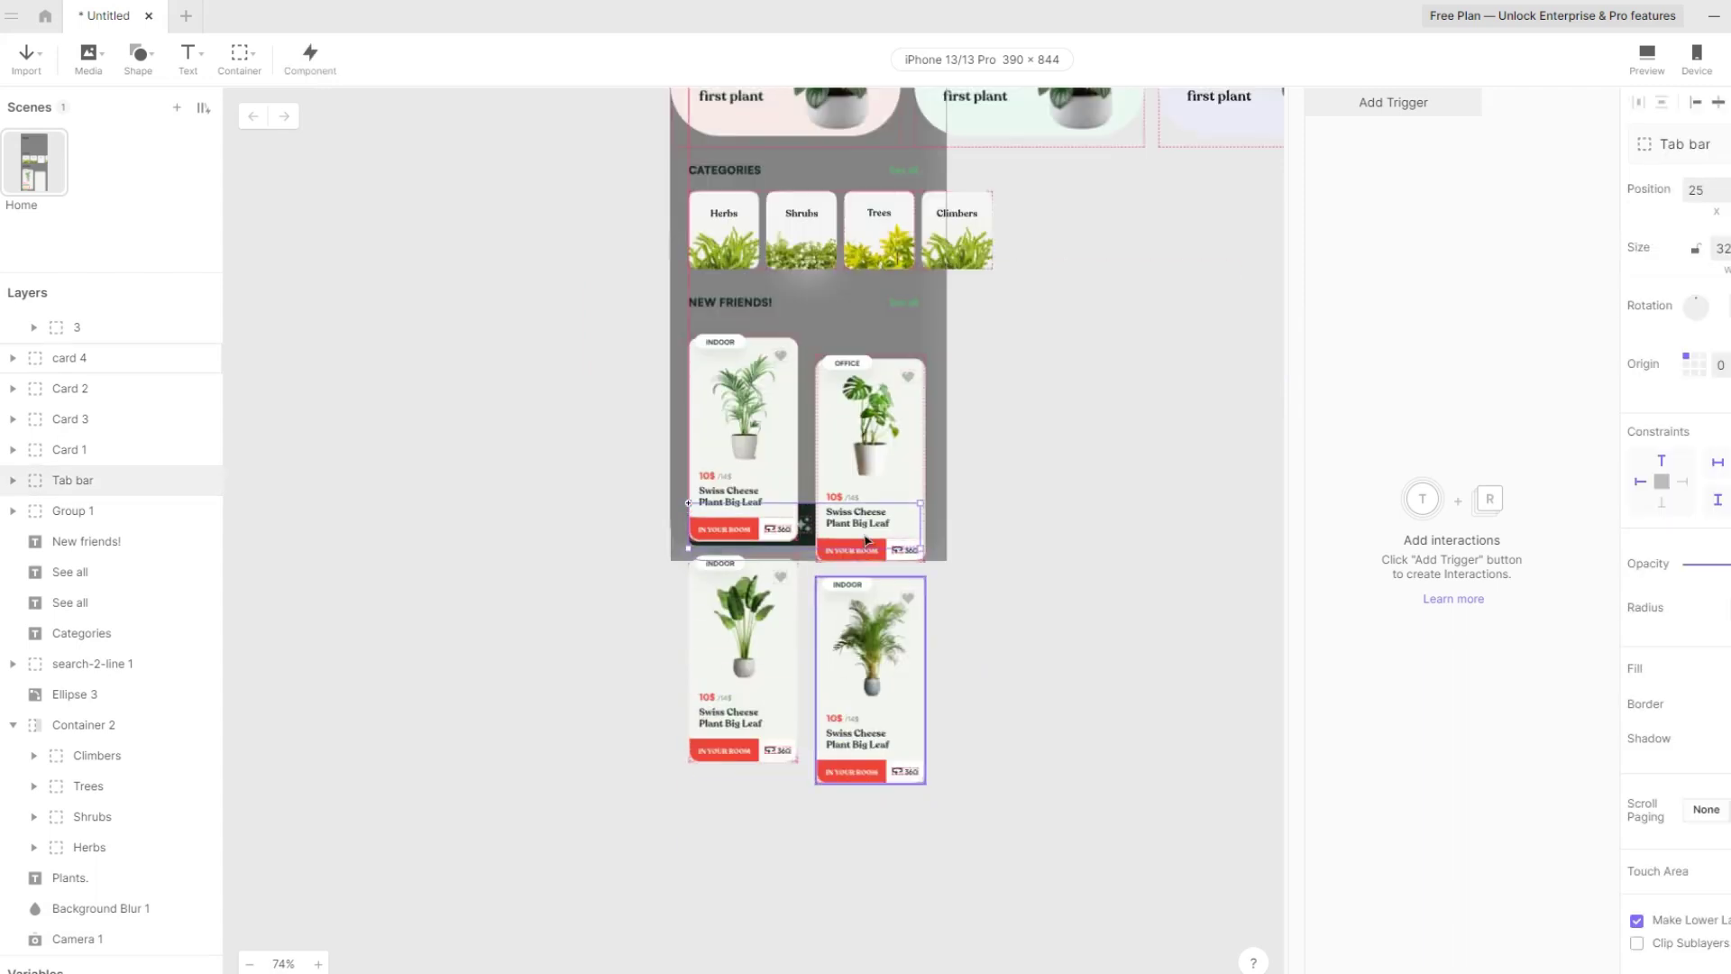
left_click(577, 546)
Move the Tab bar layer above the card layers in the layer order
scroll(83, 554, "up", 1)
left_click(94, 571)
left_click_drag(96, 573, 80, 305)
left_click_drag(65, 912, 34, 310)
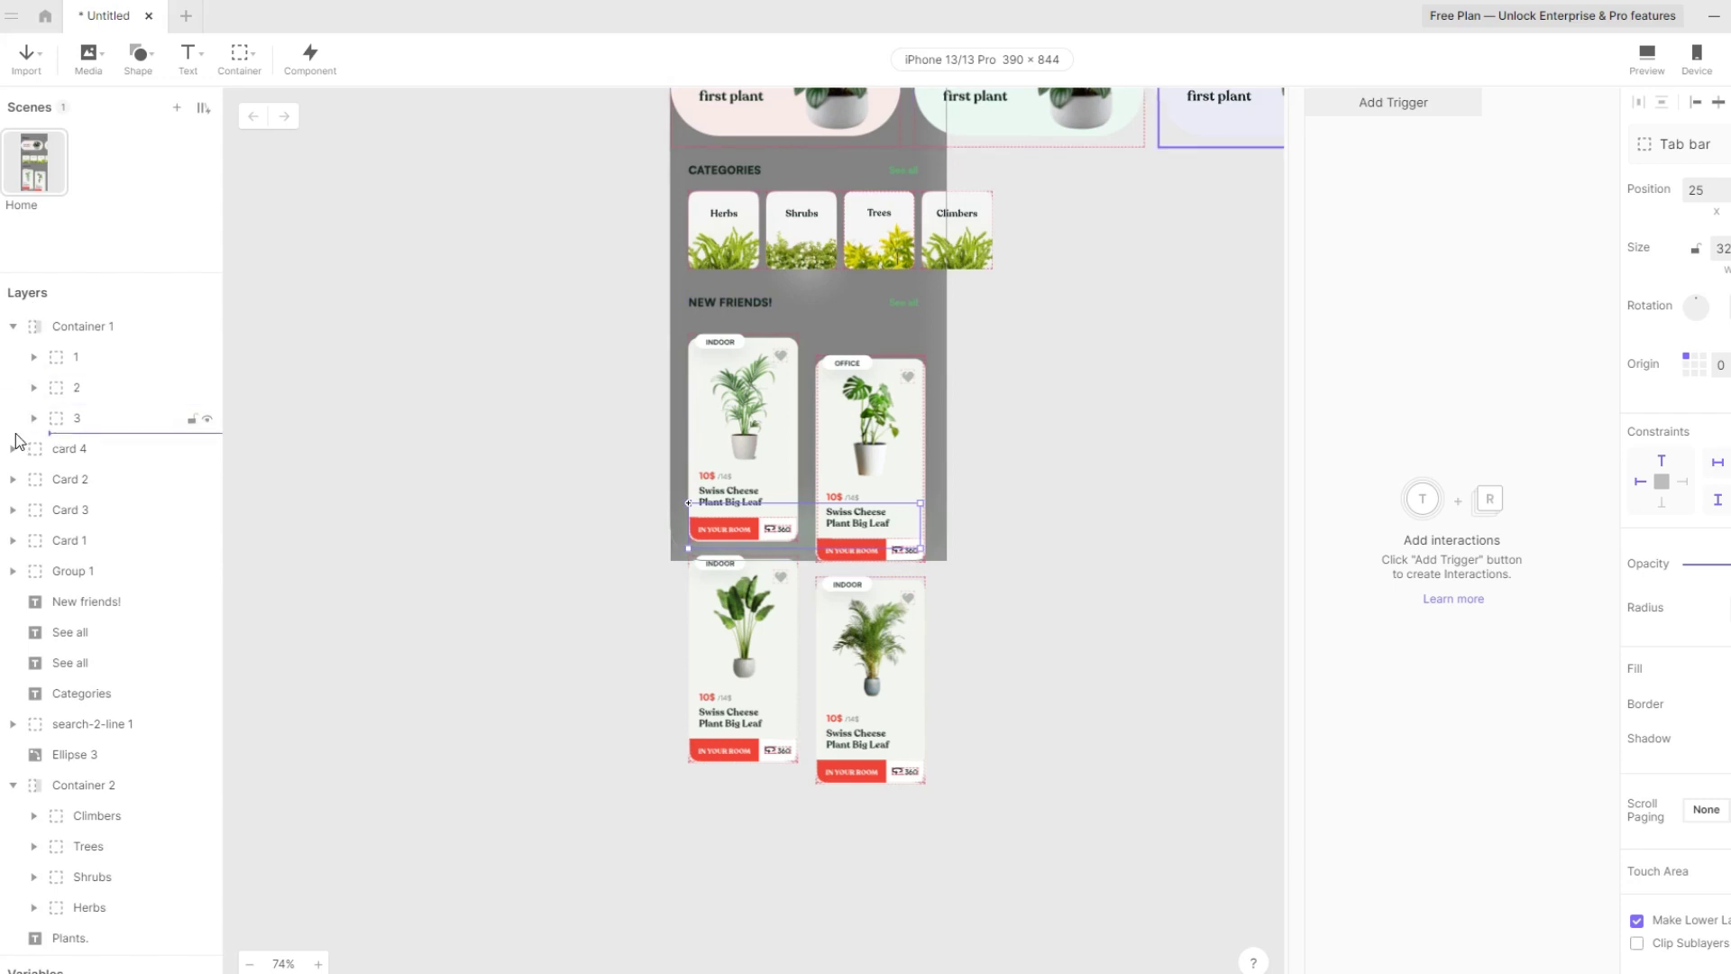
left_click_drag(15, 441, 16, 436)
Nudge the tab bar to Y 668, leaving 20 px to the bottom of the scene
scroll(1119, 516, "up", 3)
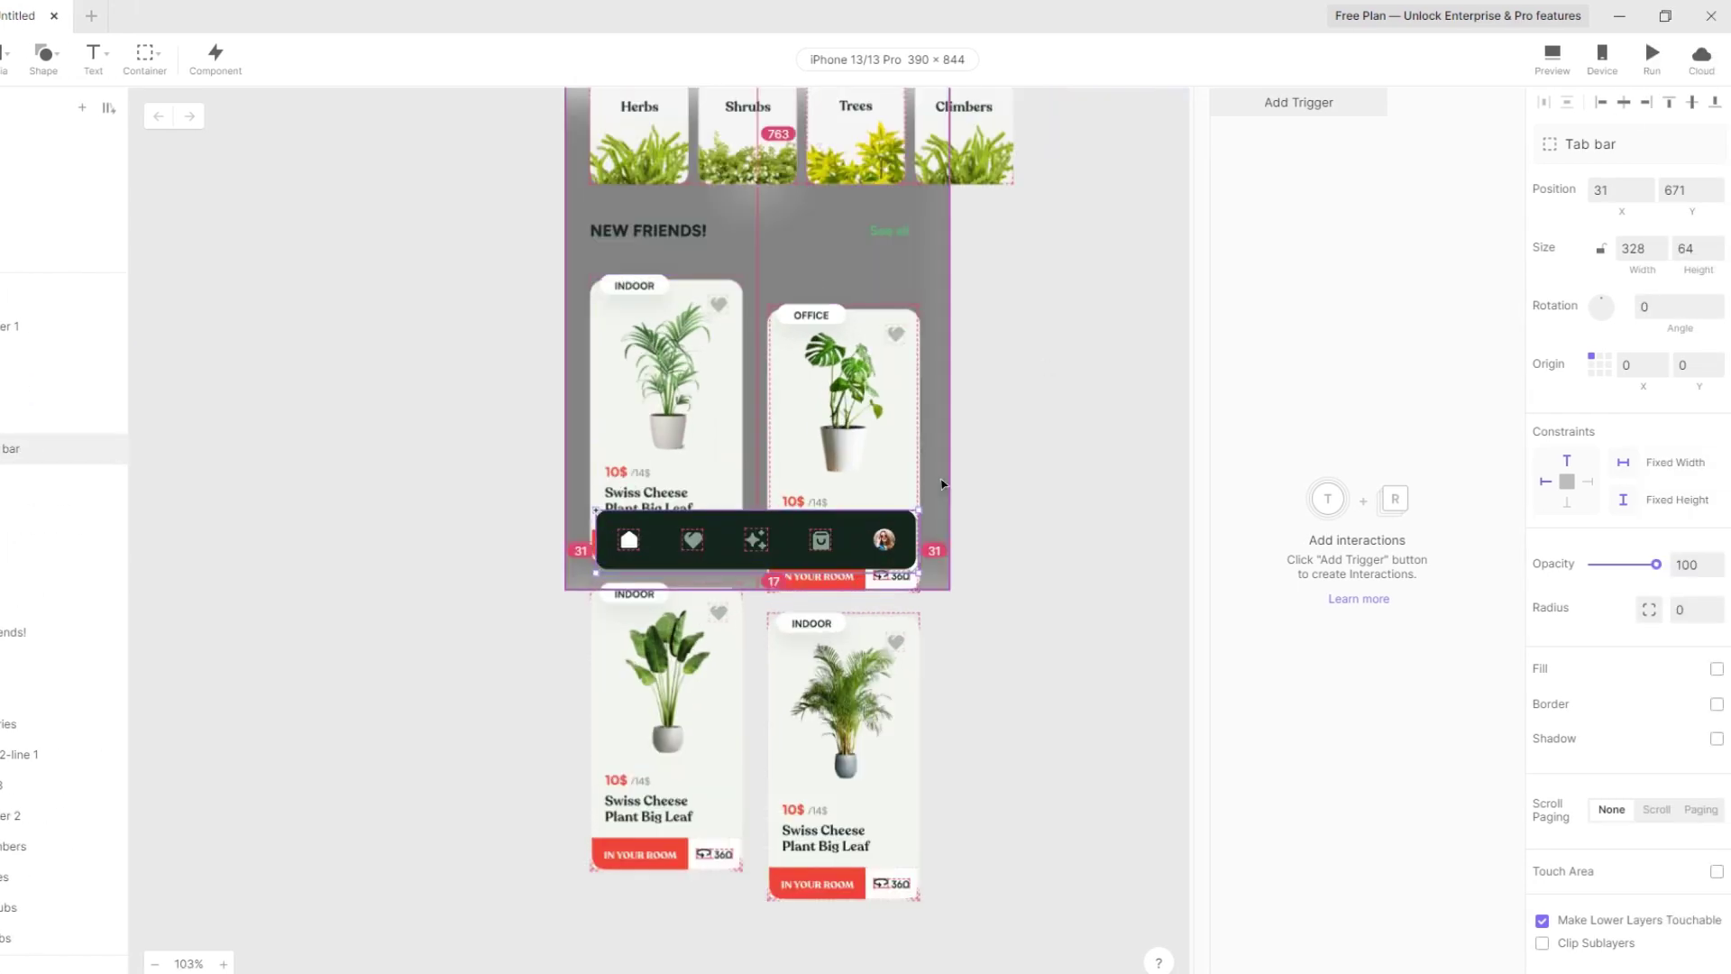
key("Down")
key("Up")
key("Up")
key("Up")
key("Up")
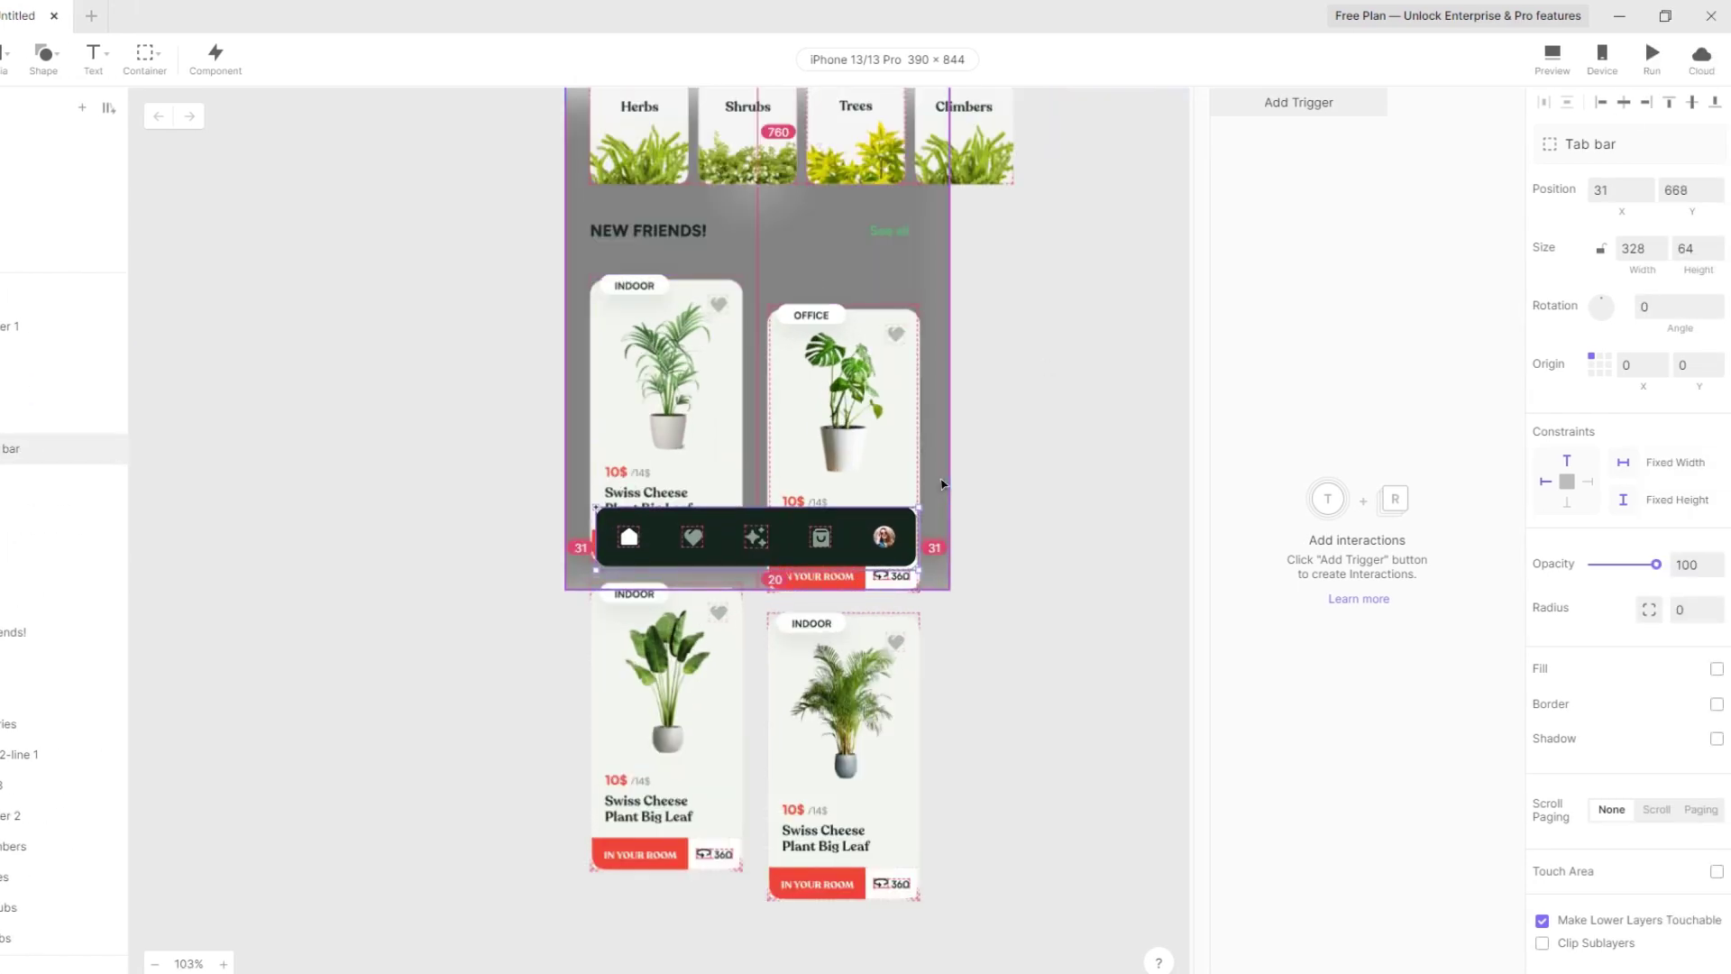
Move the Tab bar layer out of Container 1 to the main level of the Home scene's layers
scroll(942, 484, "down", 3)
scroll(1026, 444, "down", 5)
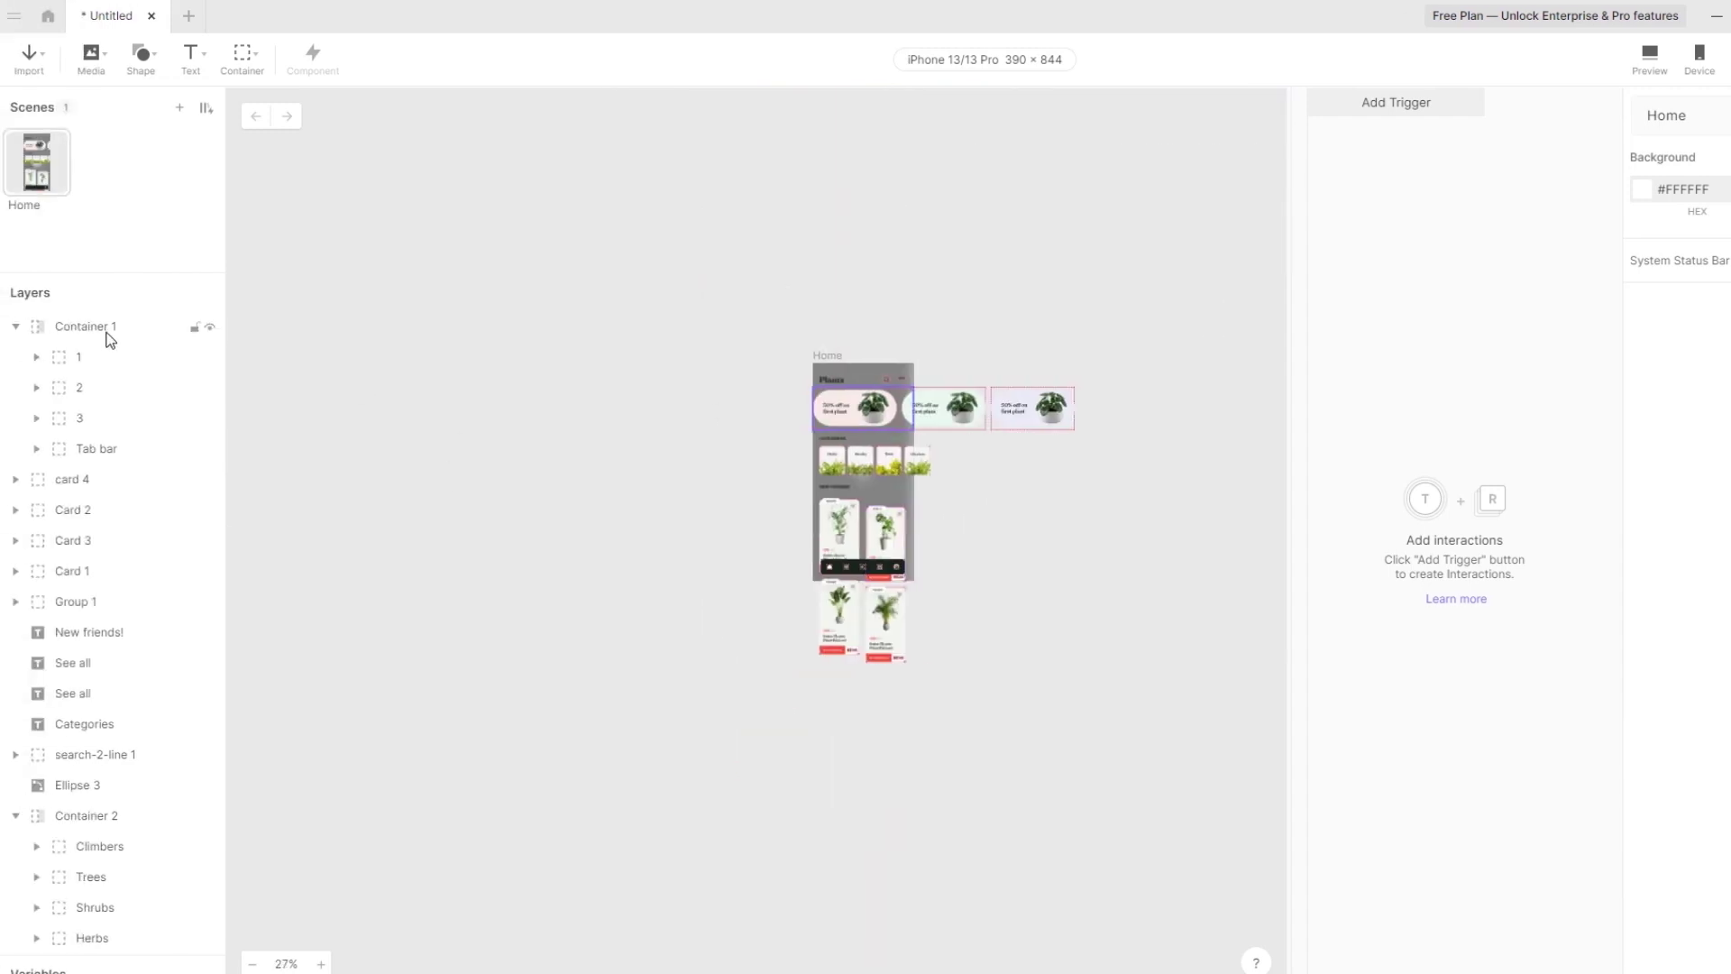
left_click(11, 331)
left_click_drag(85, 448, 20, 471)
Move Container 1 directly below Tab bar and group all layers from Container 1 through Plants into one container
left_click(71, 325)
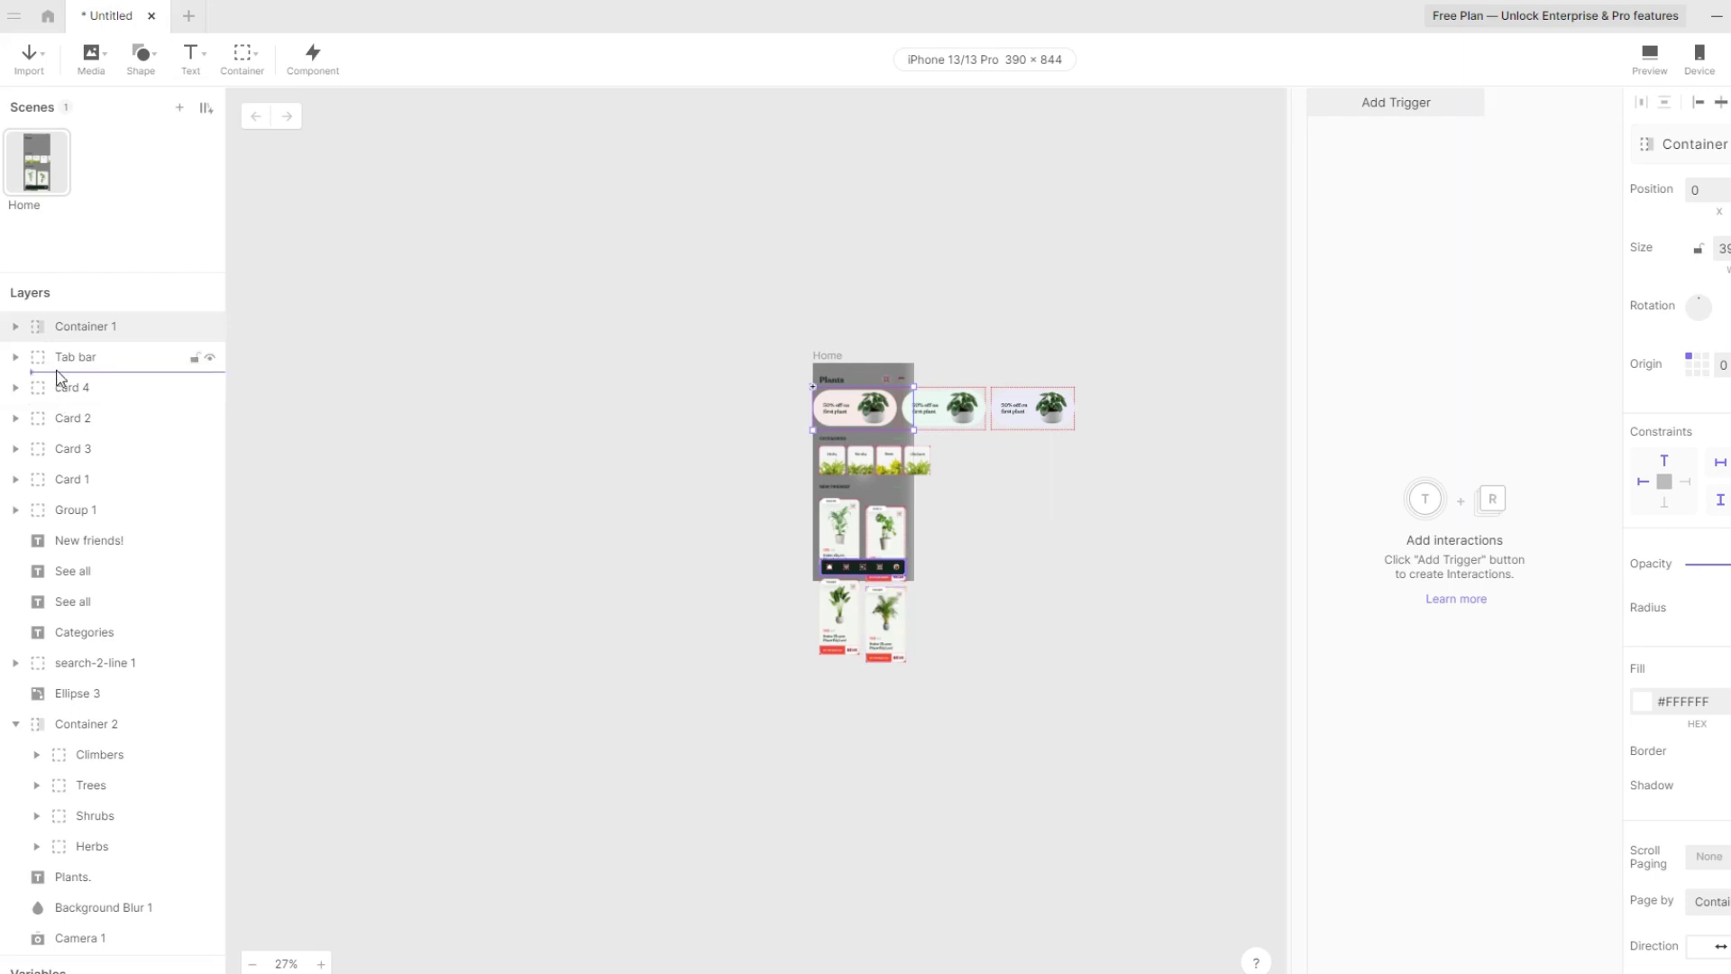
left_click_drag(57, 375, 57, 373)
left_click(70, 879, "shift")
key("ctrl+alt+g")
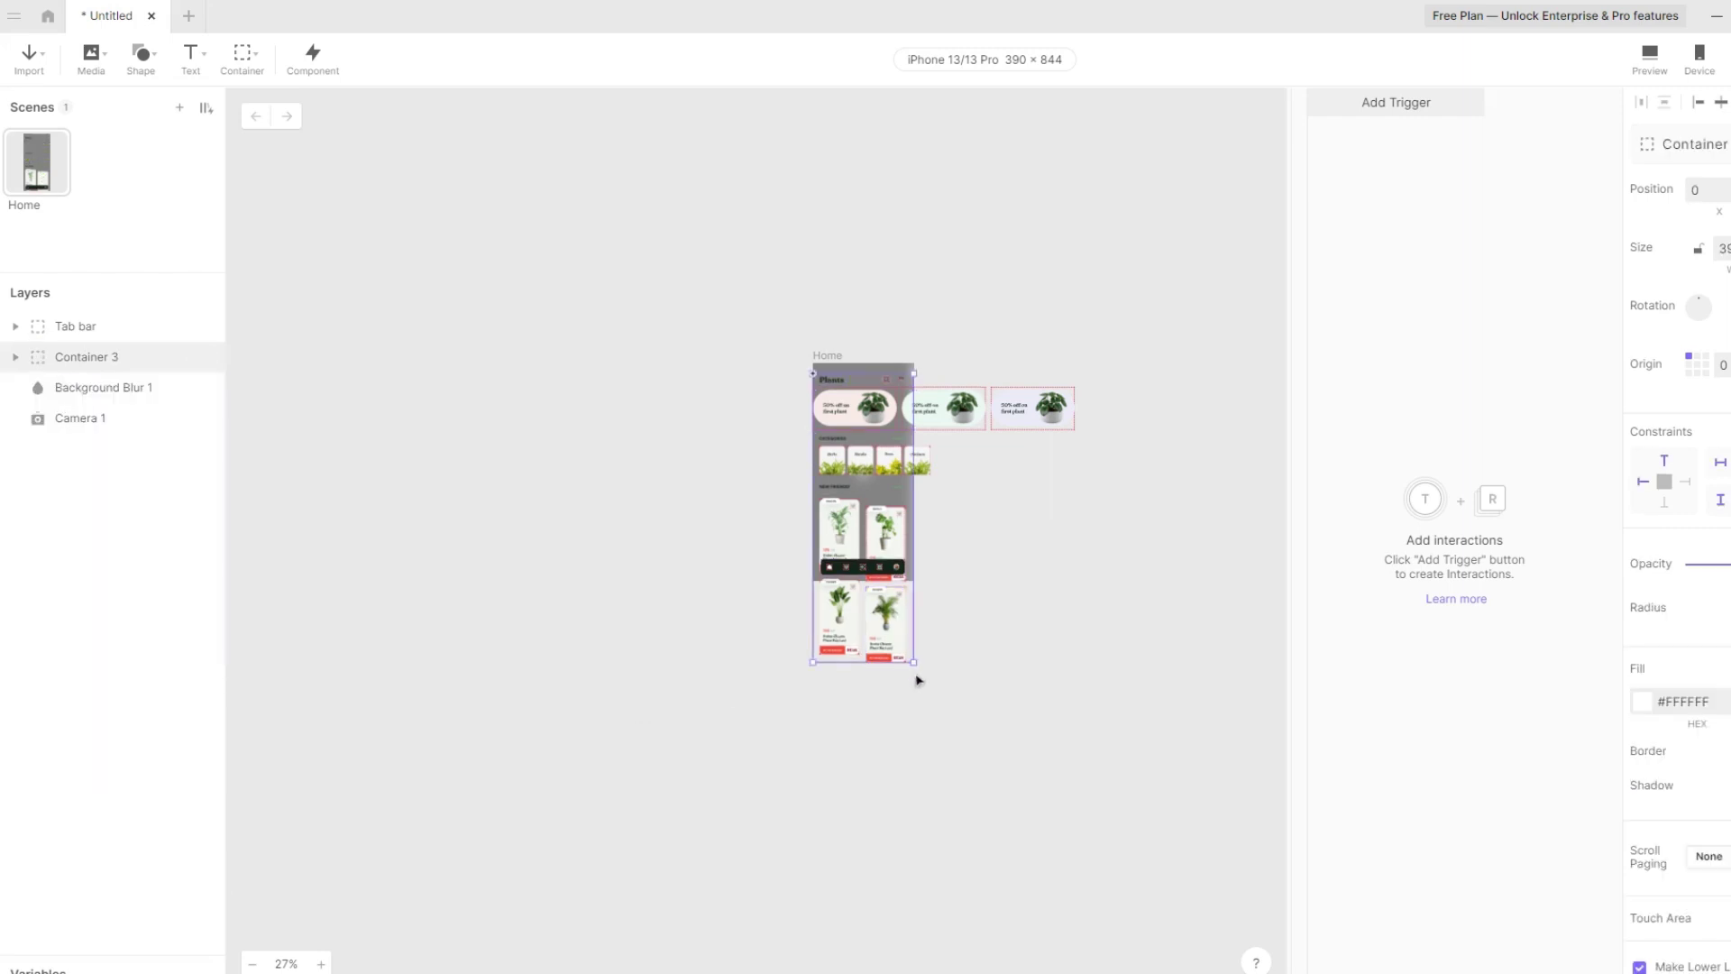
Draw a vertical scroll container of 391 × 844 over the visible area of the Home scene
left_click(256, 52)
left_click(273, 153)
left_click_drag(813, 362, 846, 441)
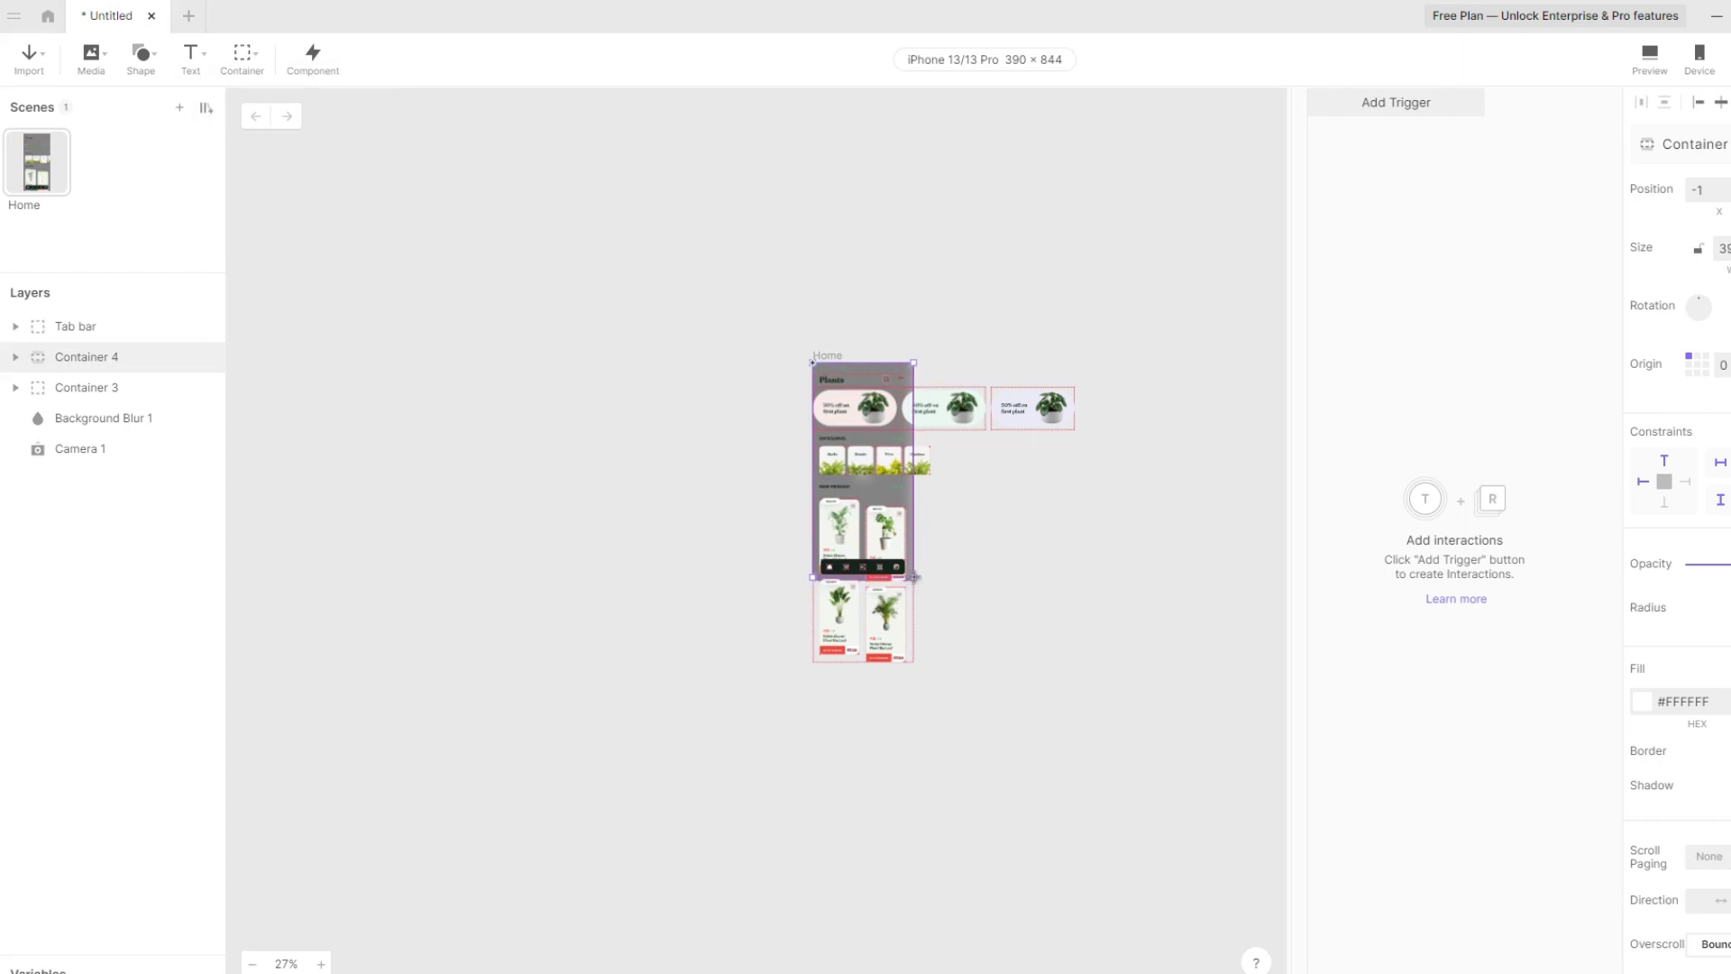
scroll(983, 509, "up", 5)
scroll(514, 437, "left", 2)
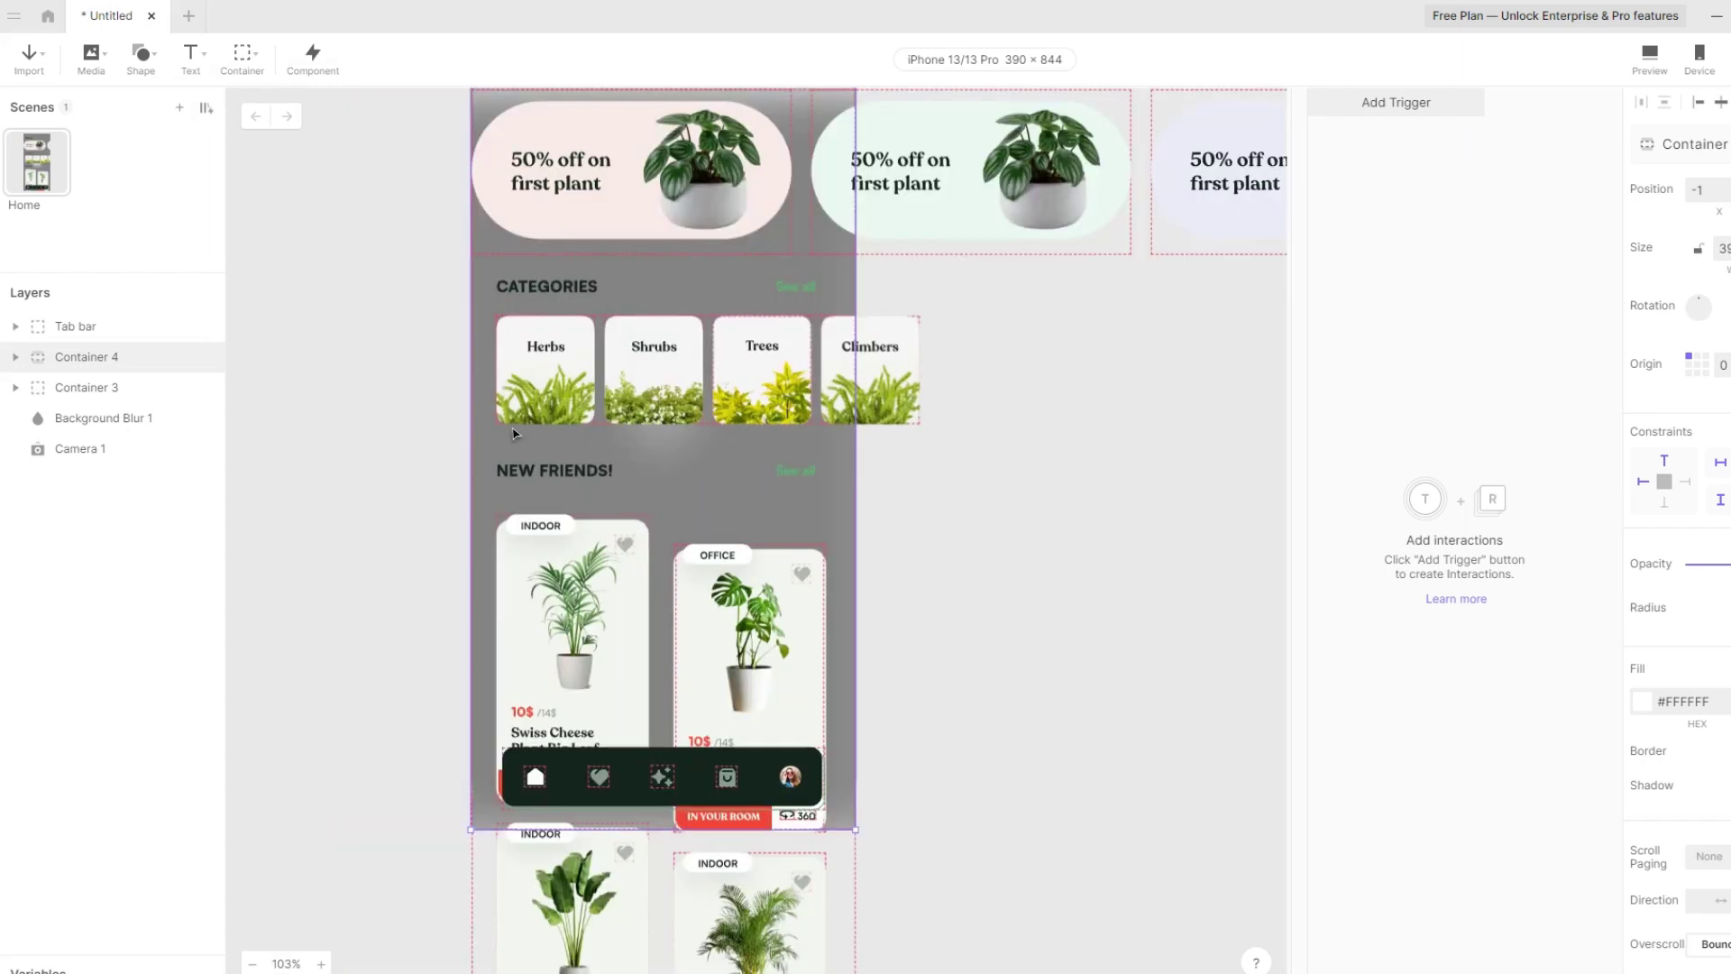
scroll(528, 441, "up", 3)
scroll(548, 535, "down", 4)
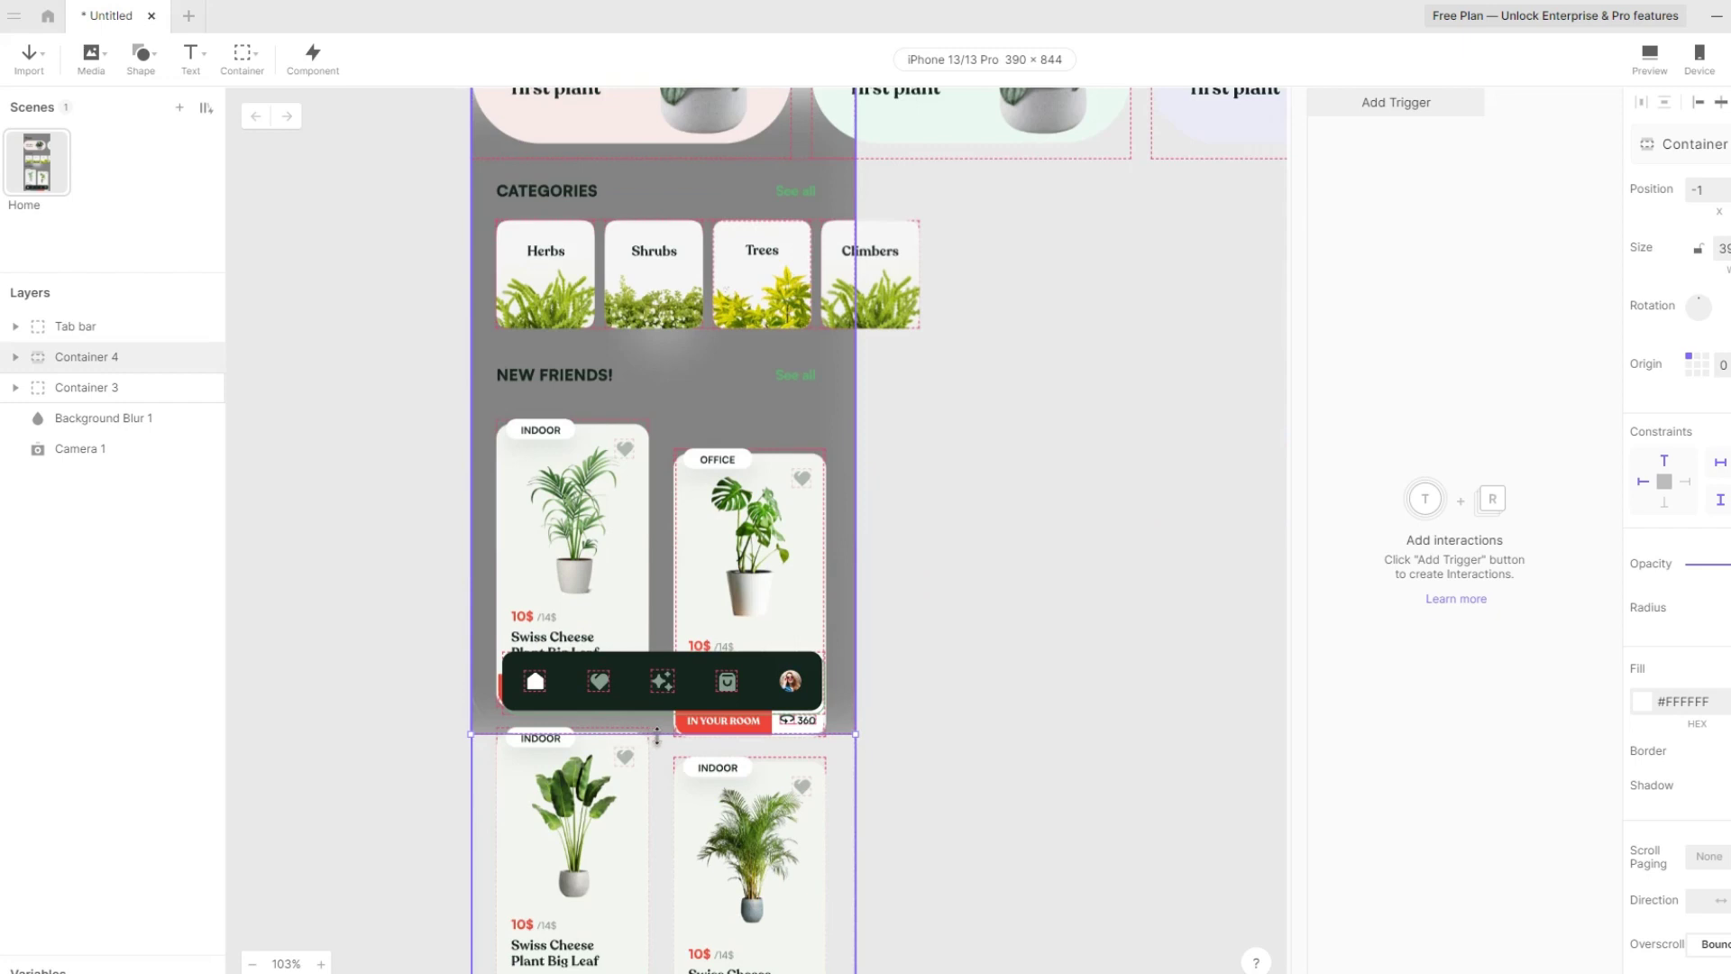
Nest Container 3 inside the scroll container and turn off Clip Sublayers for the scroll container
scroll(686, 737, "down", 3)
mouse_move(100, 391)
left_mouse_down()
mouse_move(120, 371)
mouse_move(93, 363)
left_mouse_up()
left_click(91, 364)
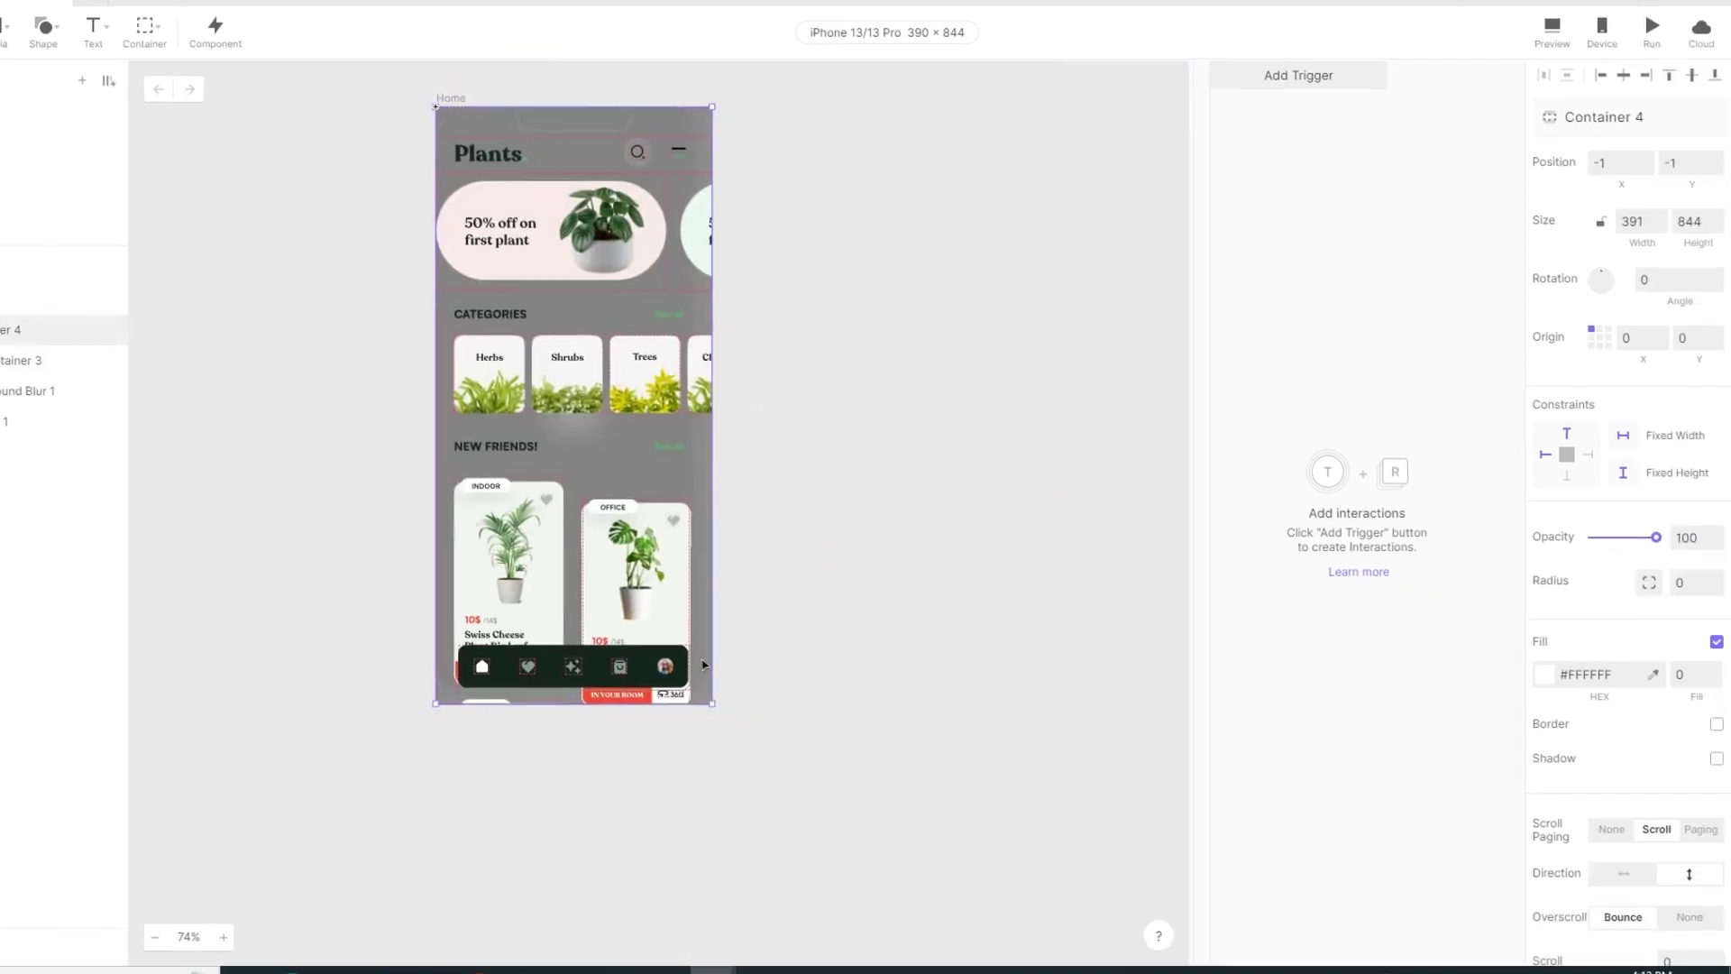
scroll(1527, 939, "down", 3)
left_click(1543, 924)
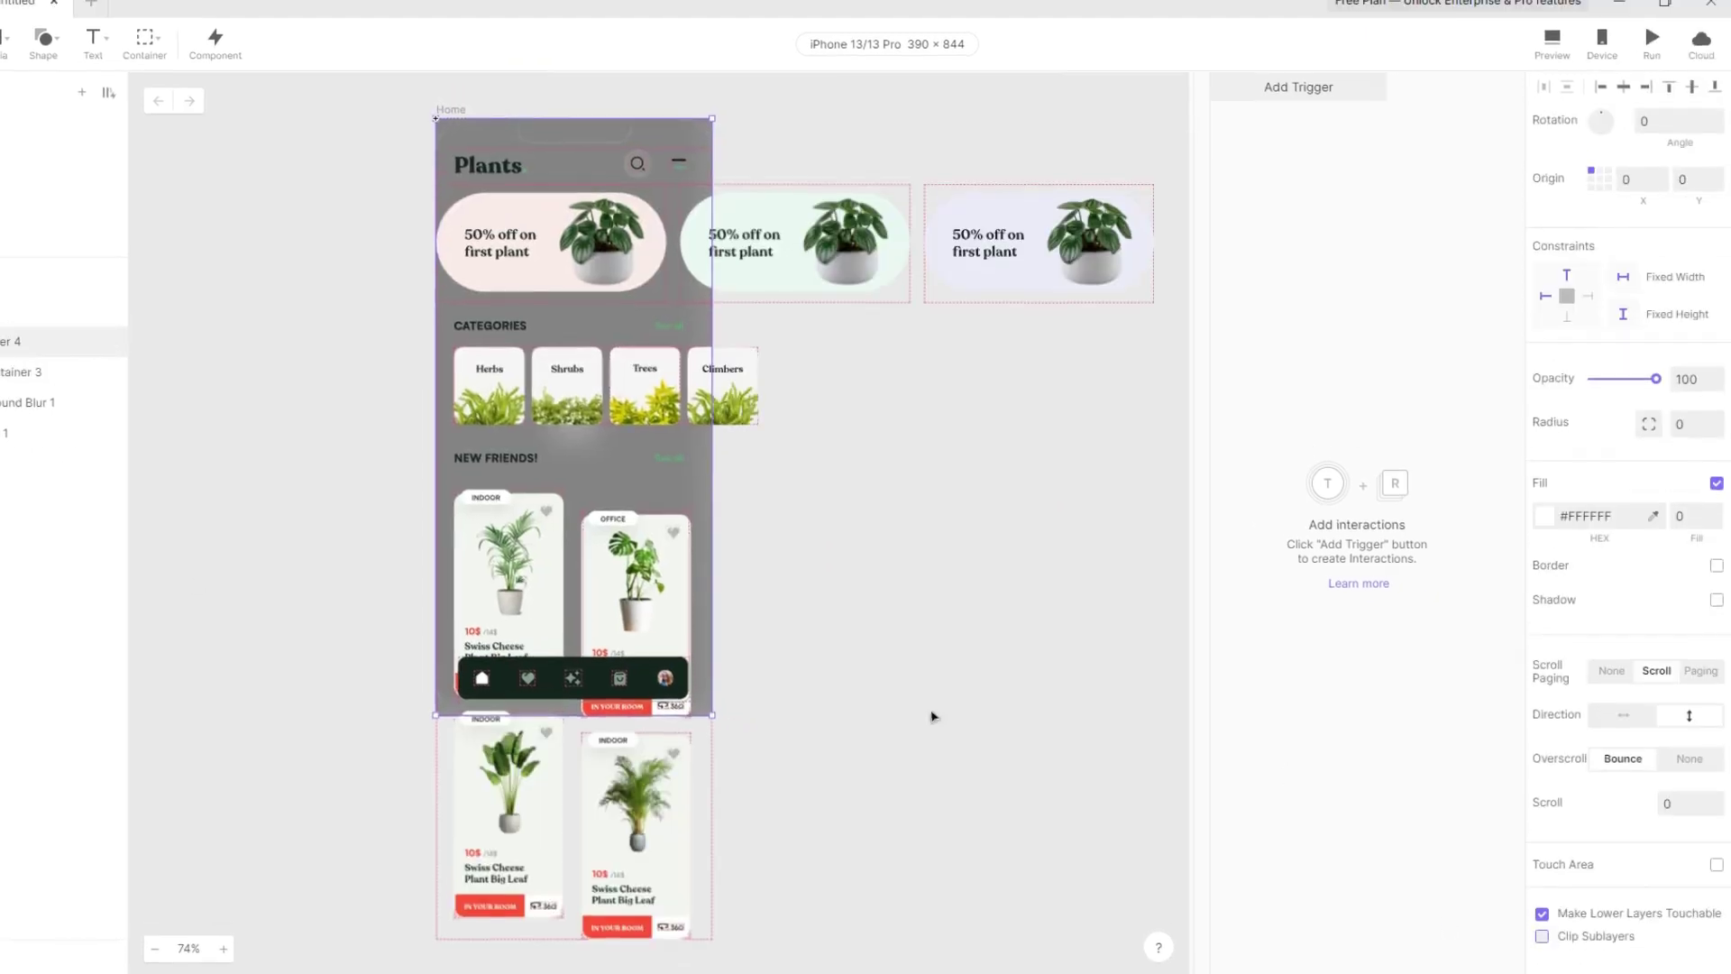
scroll(806, 535, "down", 3)
Preview the Home scene and test swiping the banners and categories and scrolling the page vertically
left_click(1552, 59)
left_click_drag(1668, 196, 1478, 197)
left_click_drag(1596, 197, 1461, 197)
left_click_drag(1623, 403, 1524, 402)
scroll(1589, 568, "down", 3)
scroll(1534, 458, "up", 3)
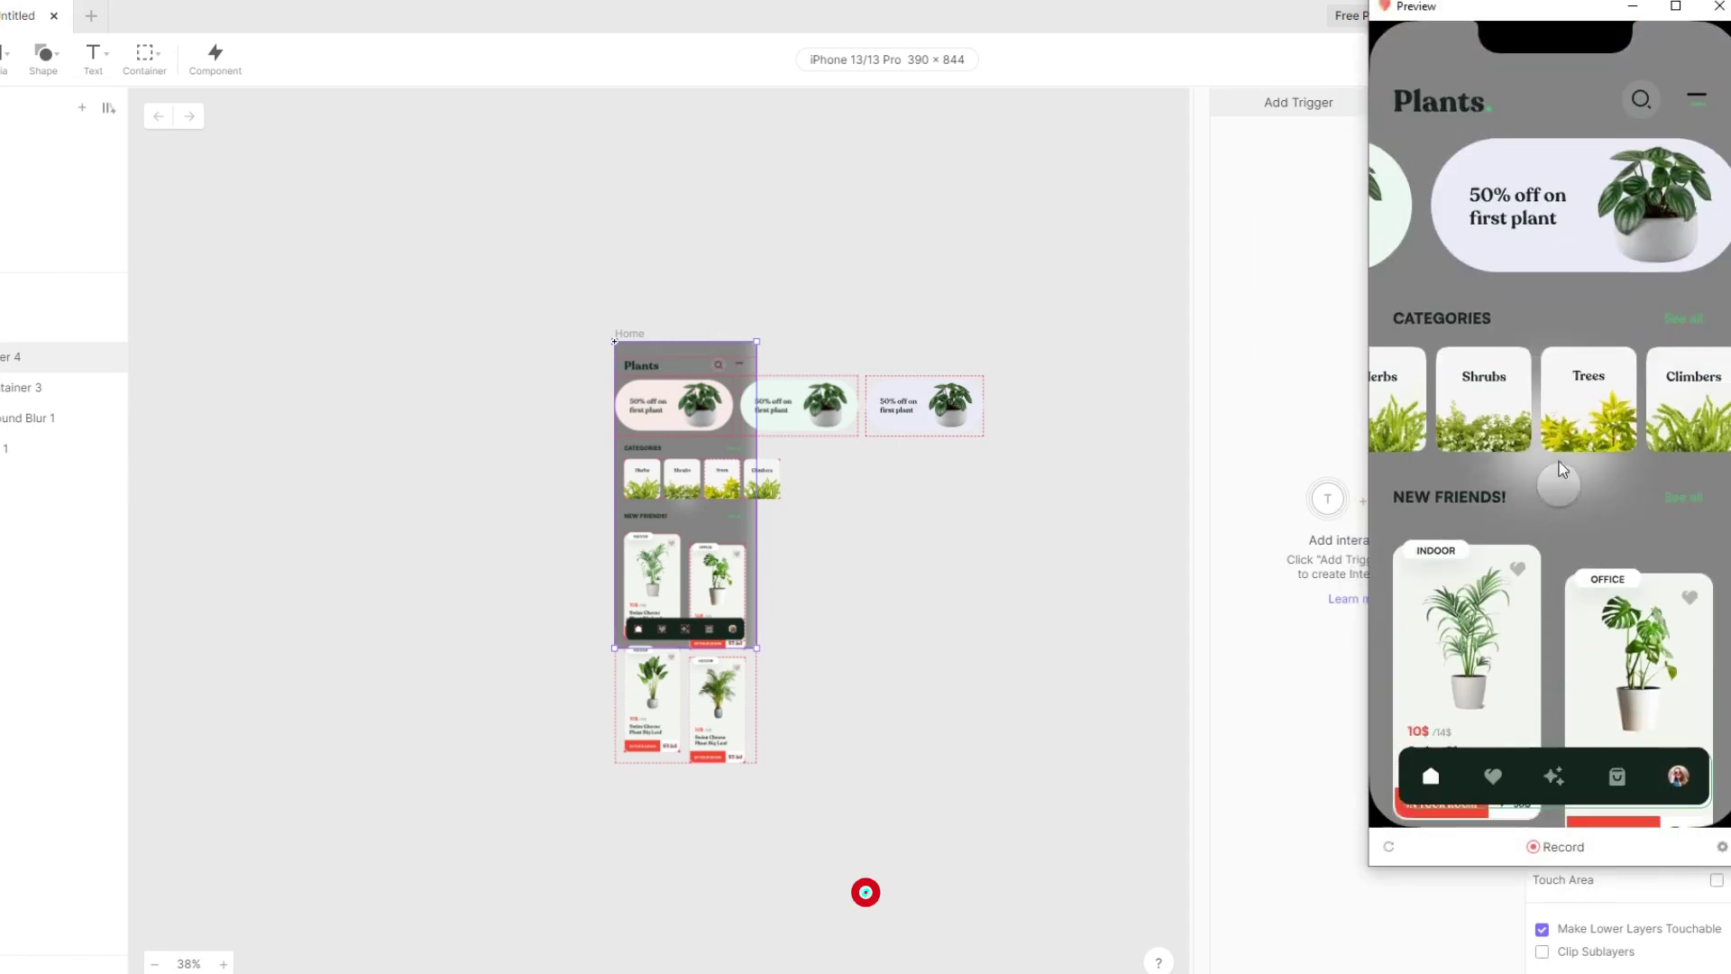
Switch to Figma, export the Plant detail frame to ProtoPie and maximize the ProtoPie window
left_click(1055, 610)
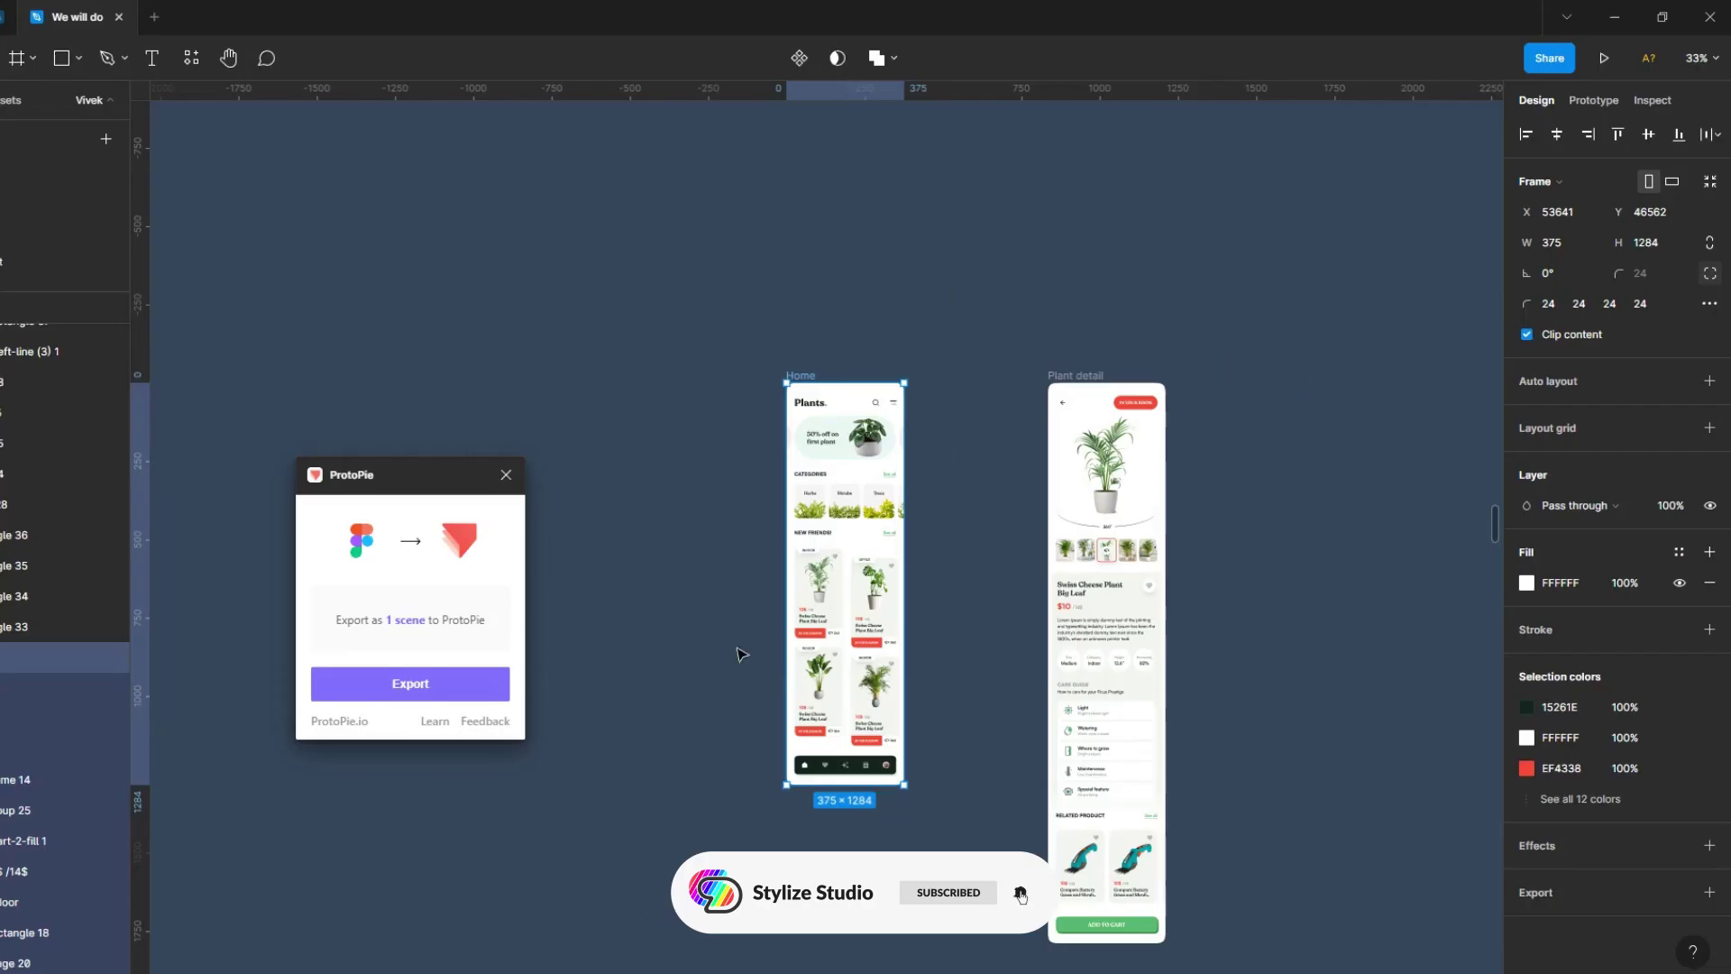
left_click(488, 674)
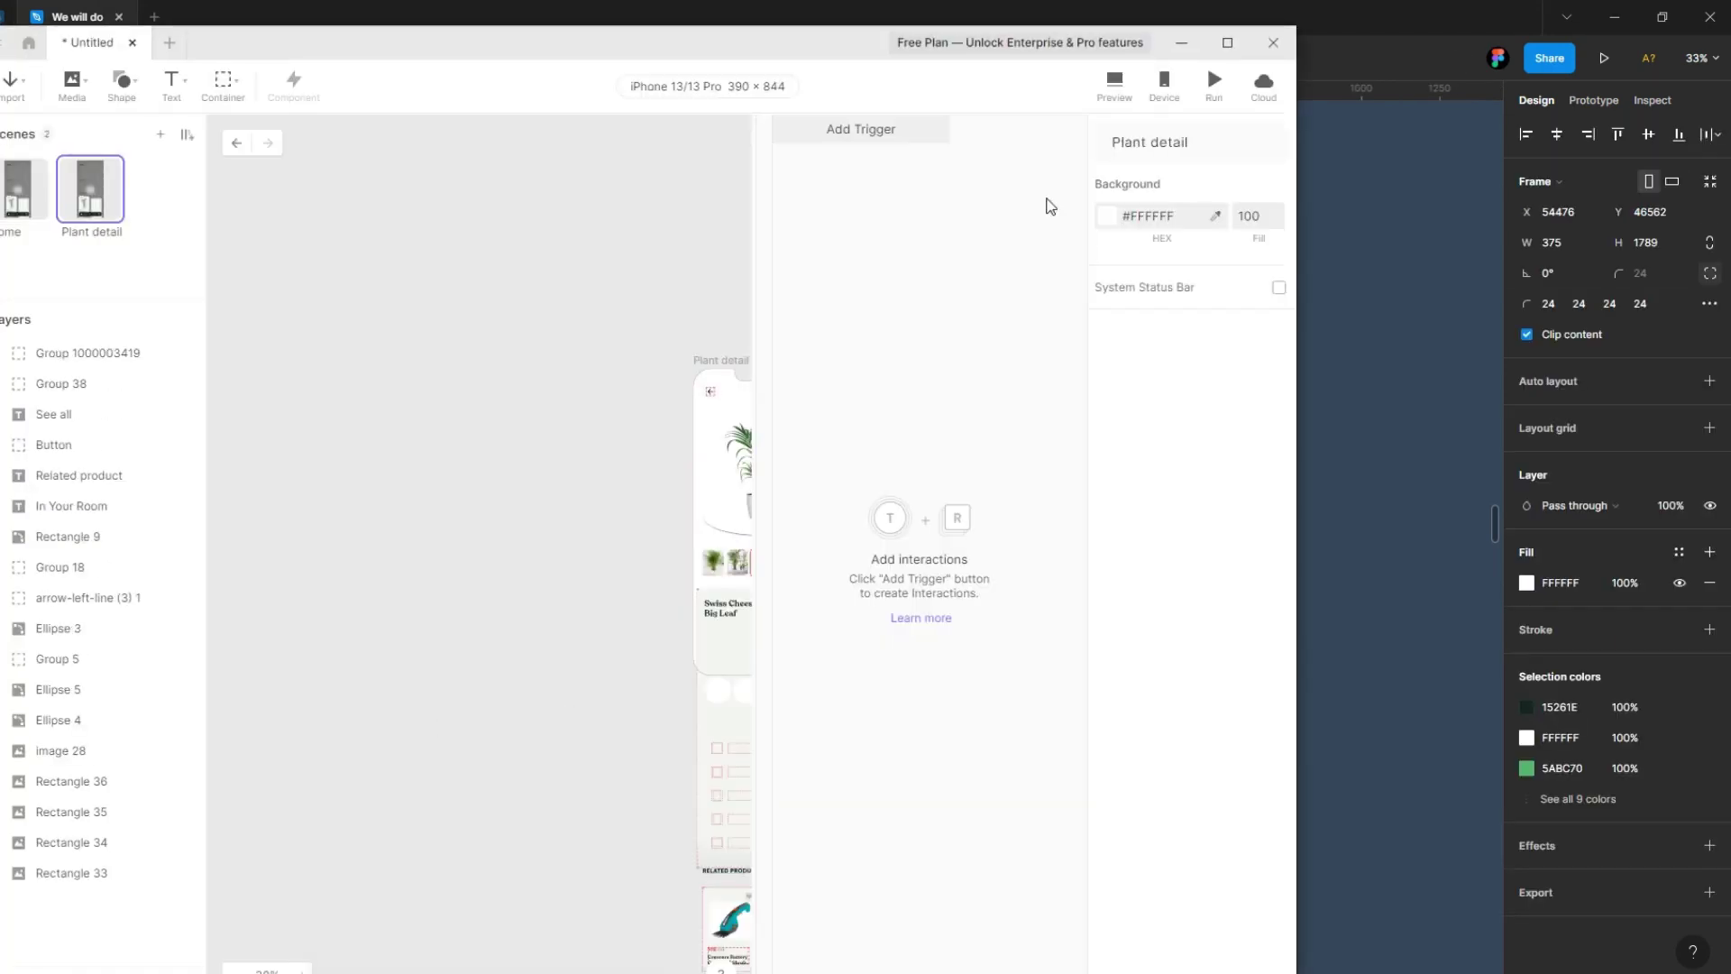
left_click(1230, 47)
Center the plant information group horizontally in the Plant detail scene
left_click_drag(866, 679, 1097, 641)
scroll(999, 613, "up", 5)
left_click(823, 498)
left_click(1624, 106)
Align the related product cards to the left edge of the plant information group
left_click(1023, 558)
left_click_drag(1023, 558, 1024, 291)
left_click(767, 721)
left_click(783, 613, "shift")
left_click(1602, 103)
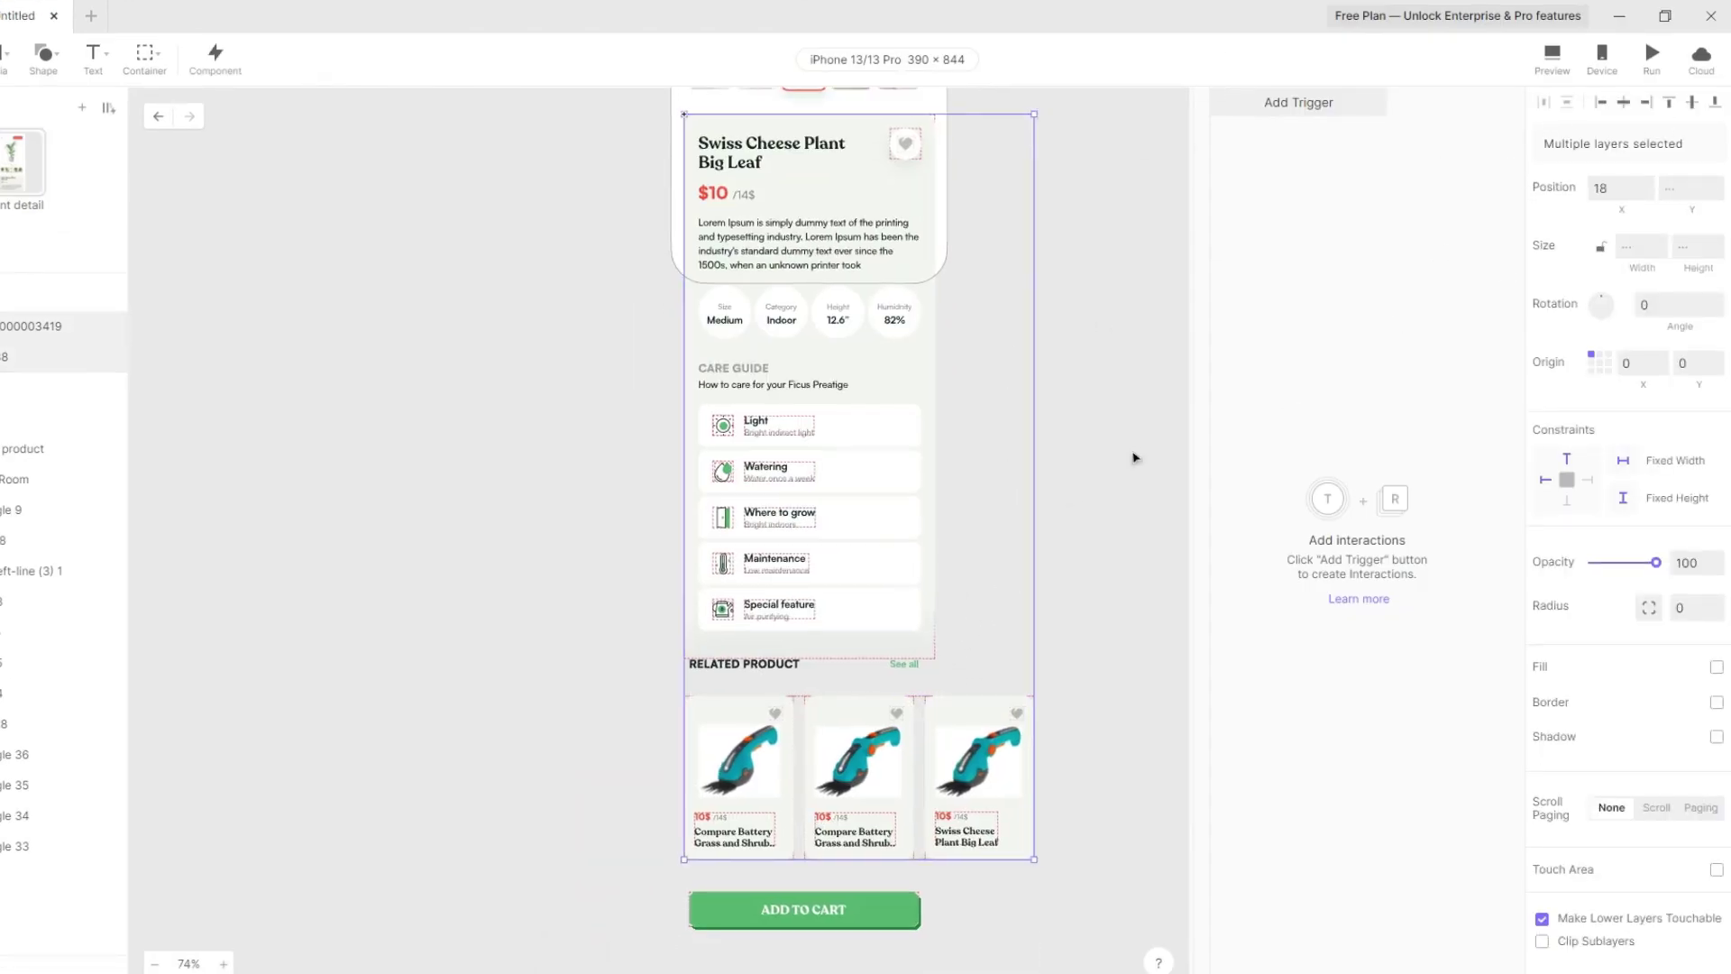
Align the Related Product heading to the left edge of the plant information group
left_click(557, 678)
left_click(715, 666)
left_click(773, 631, "shift")
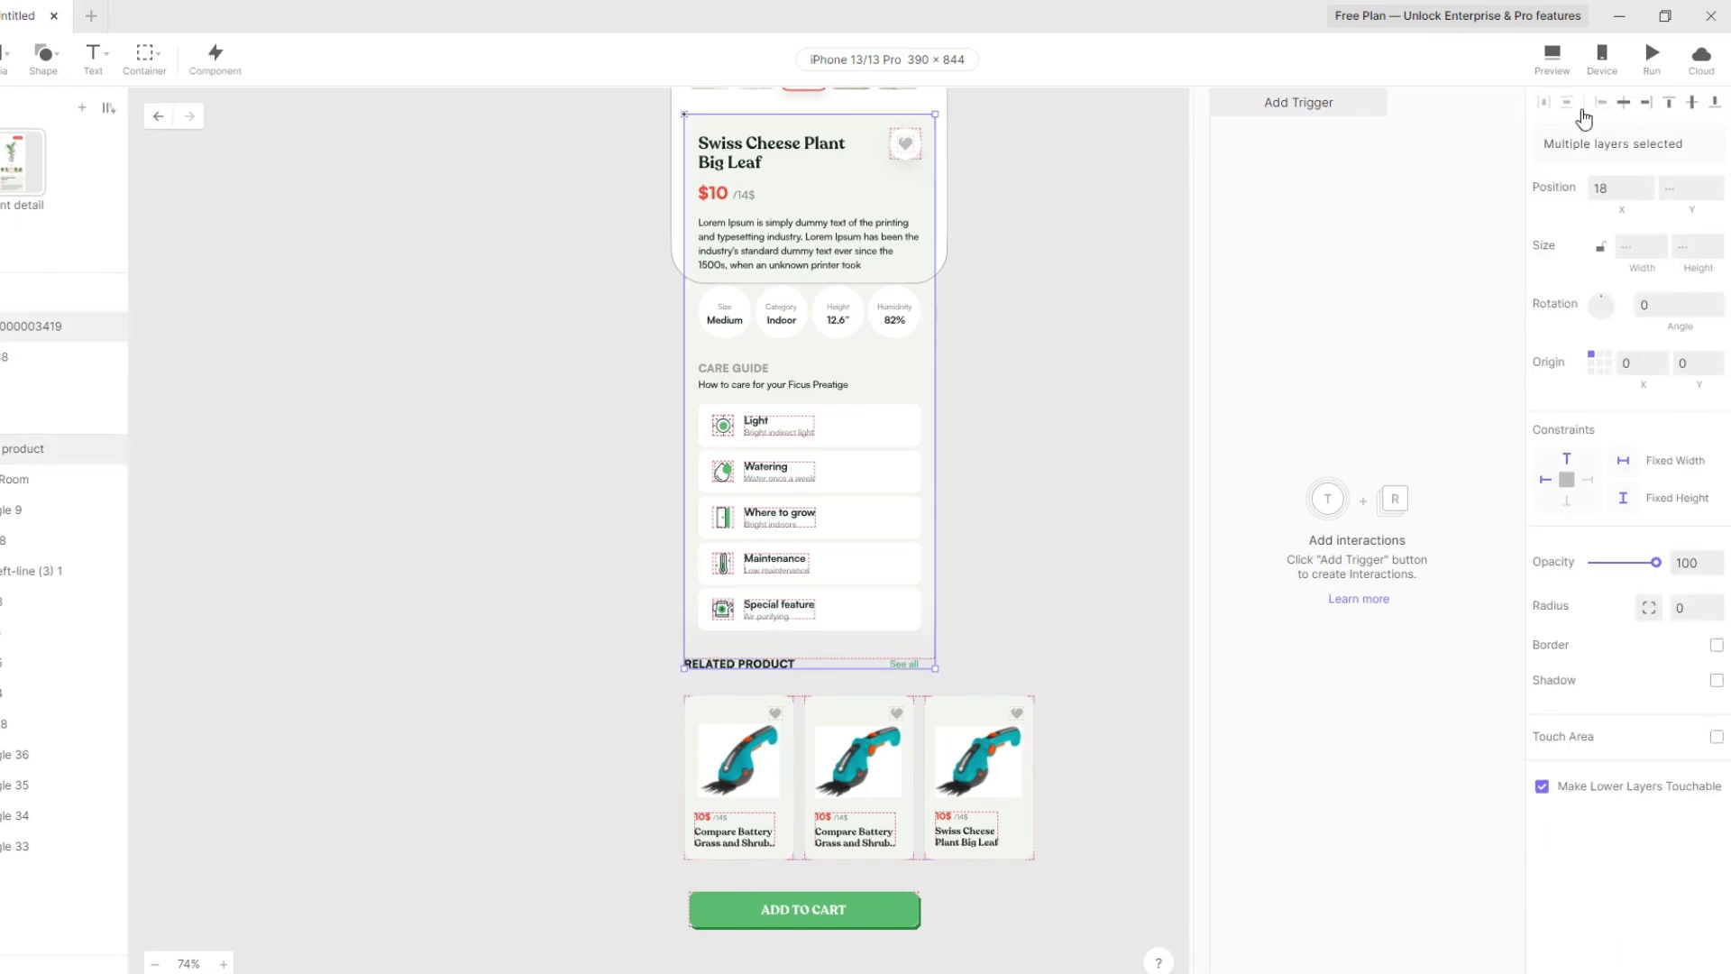
left_click(983, 467)
Align the See all text beside Related Product to the right edge of the plant information group
scroll(888, 661, "up", 3)
left_click(905, 664)
left_click(947, 599, "shift")
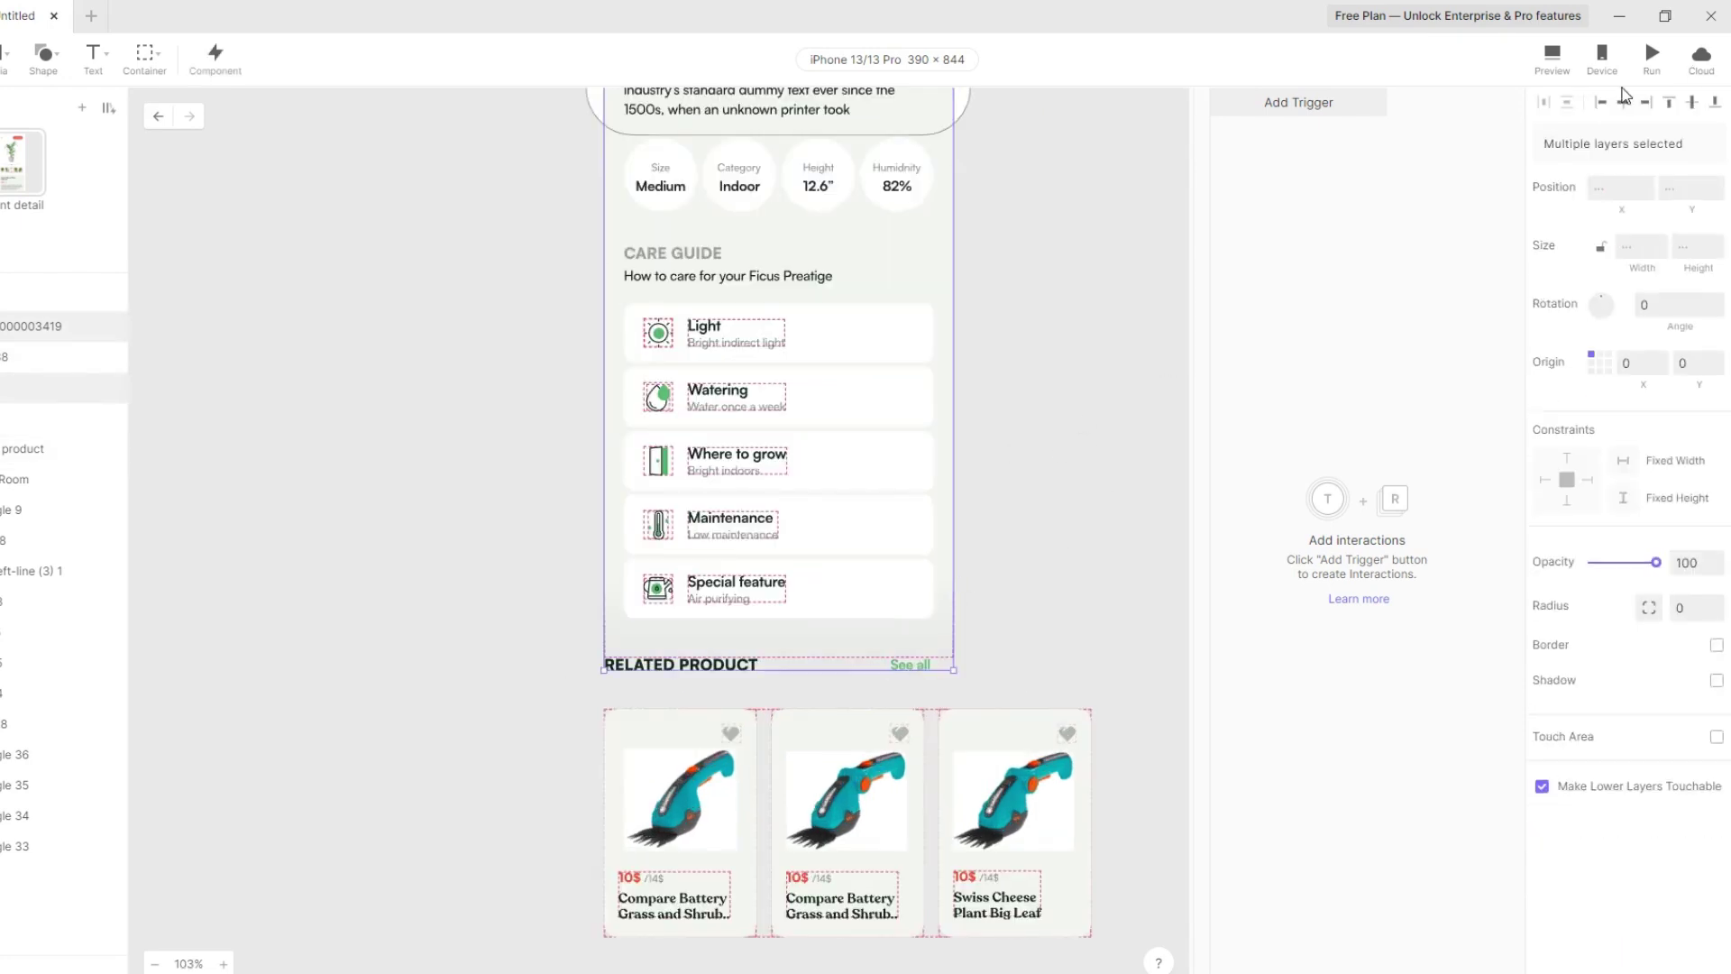
left_click(1645, 104)
left_click(1063, 431)
Draw a camera layer 393 px wide over the Plant detail scene and set its height to 844
scroll(1063, 431, "down", 4)
left_click_drag(1070, 322, 1070, 650)
scroll(1070, 651, "down", 4)
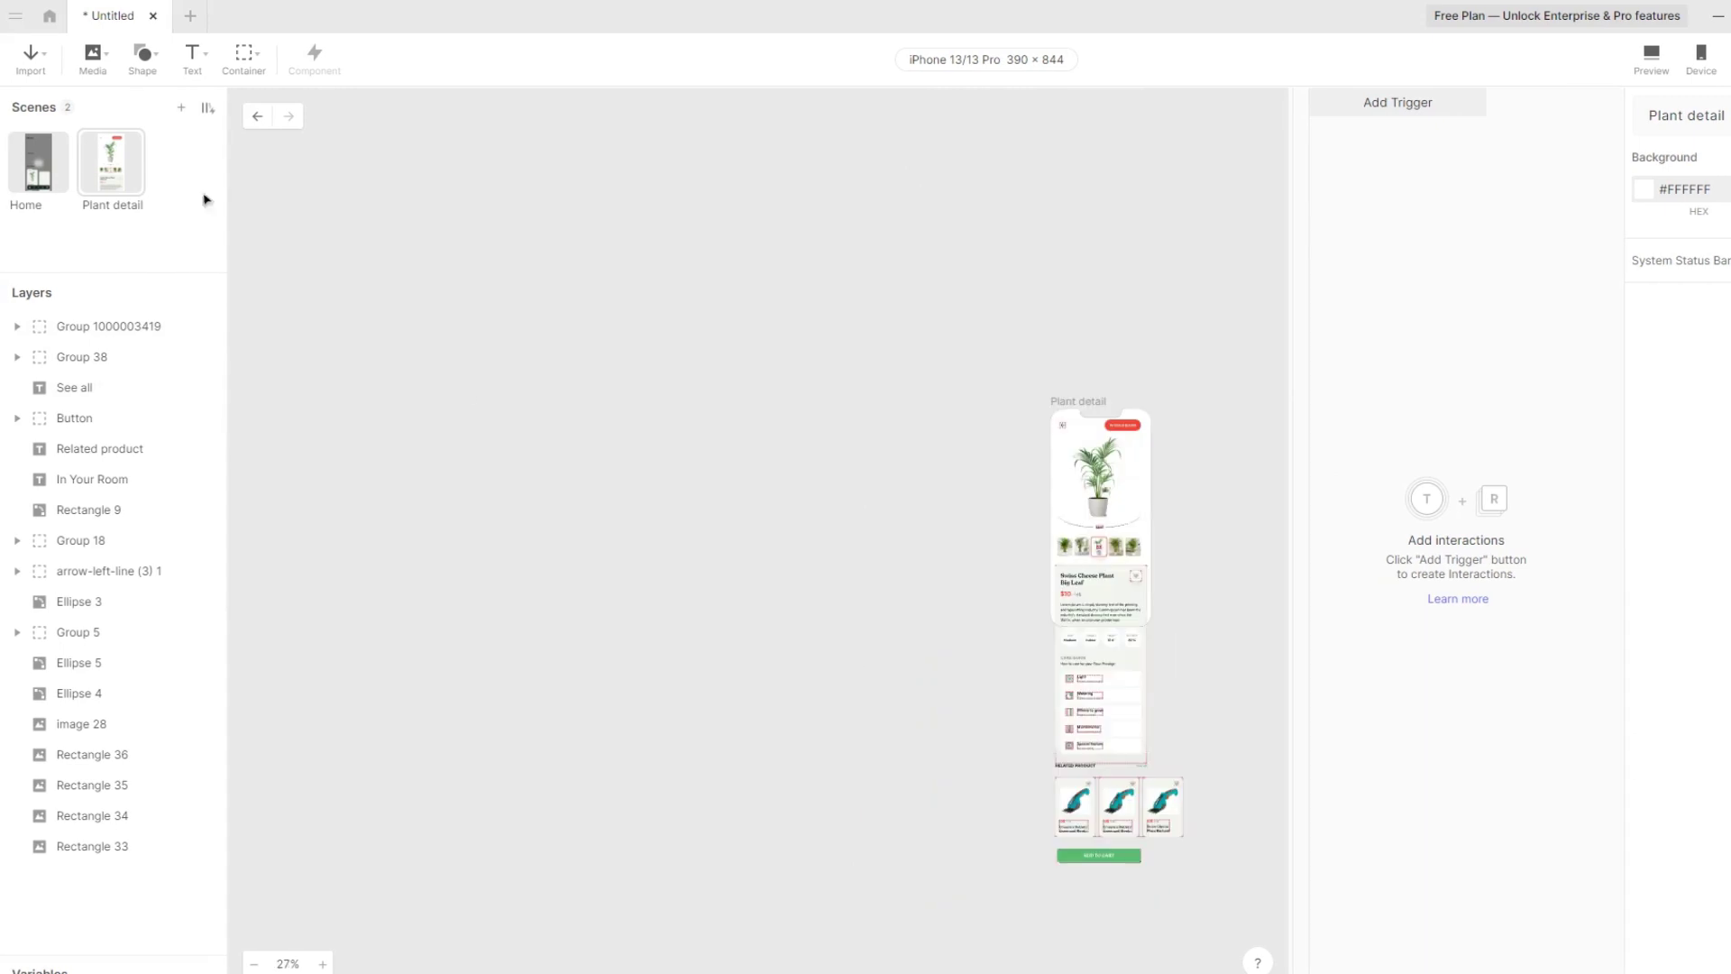
left_click_drag(1050, 401, 1152, 624)
scroll(1153, 624, "up", 5)
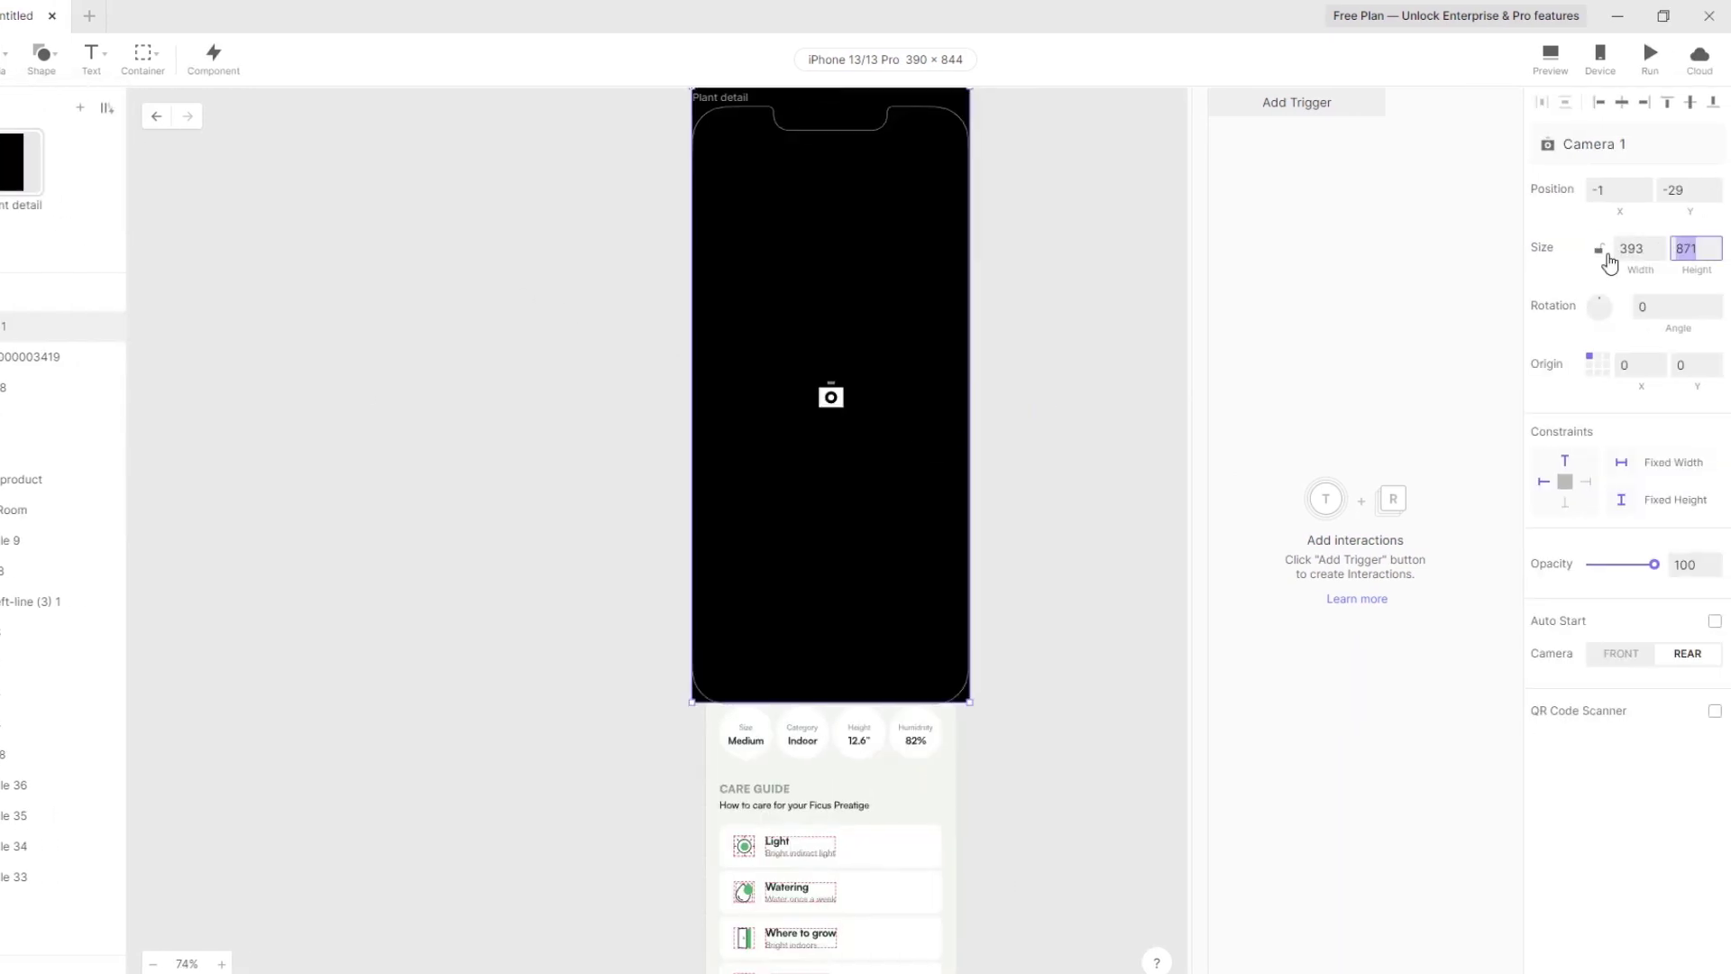
type("4")
key("Return")
Move the camera layer down to Y 0 and enable Auto Start for it
left_click_drag(915, 317, 916, 336)
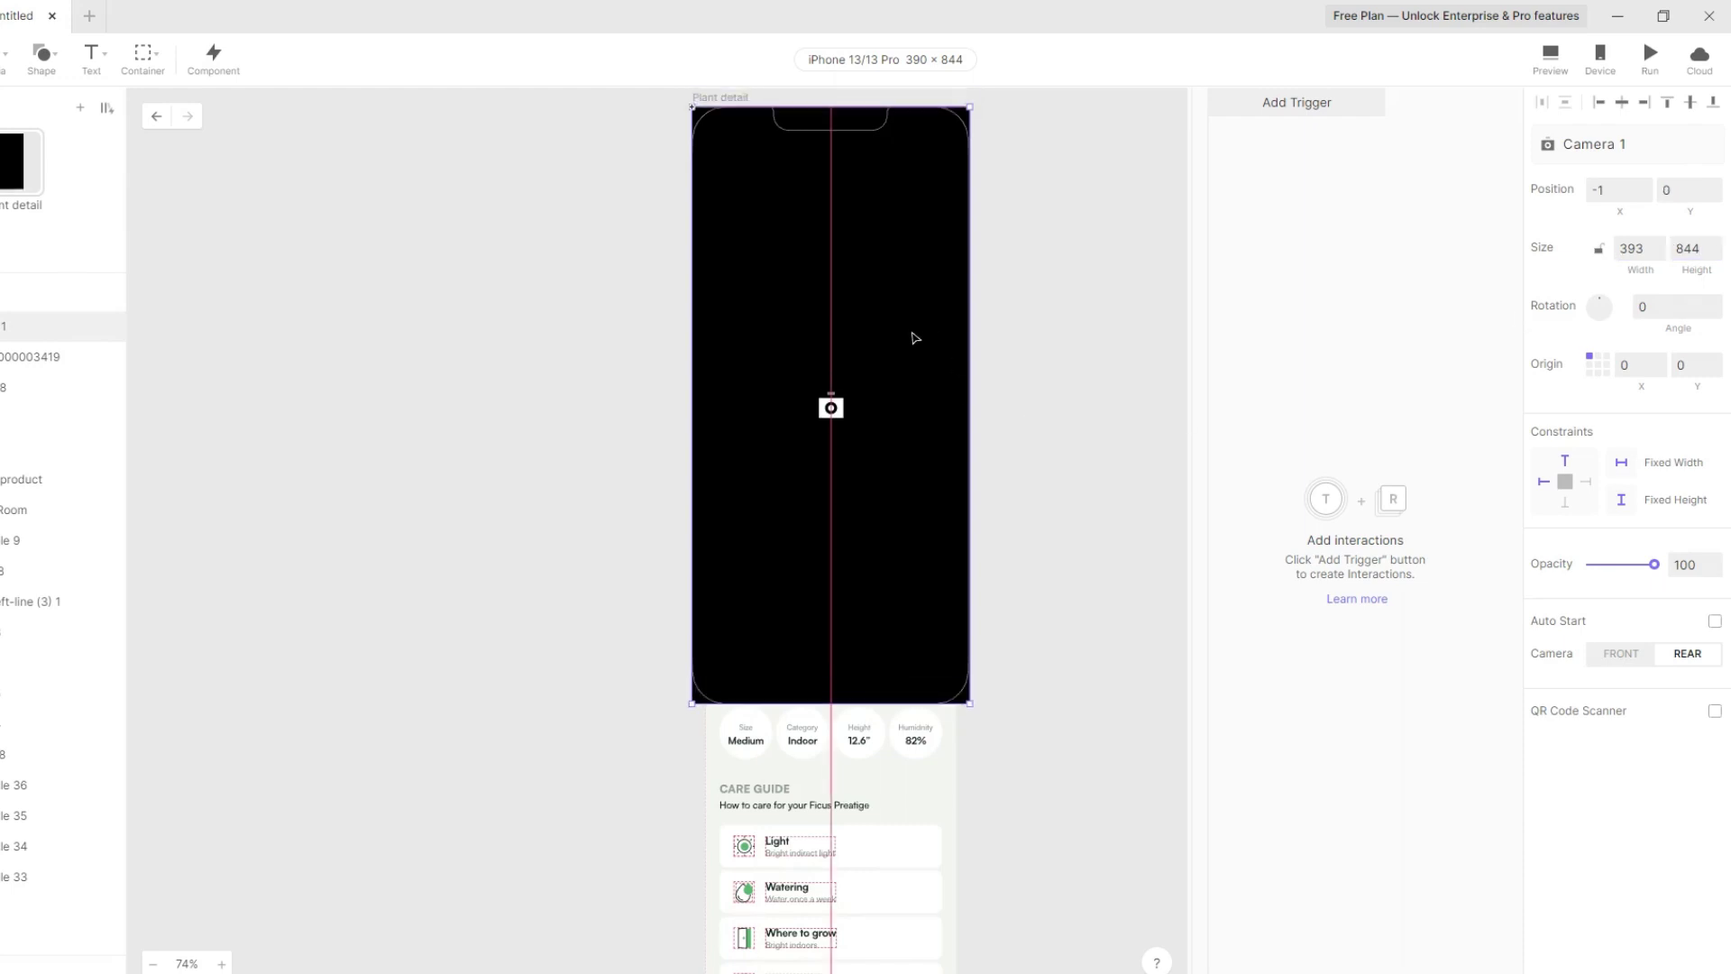
key("Escape")
left_click(918, 361)
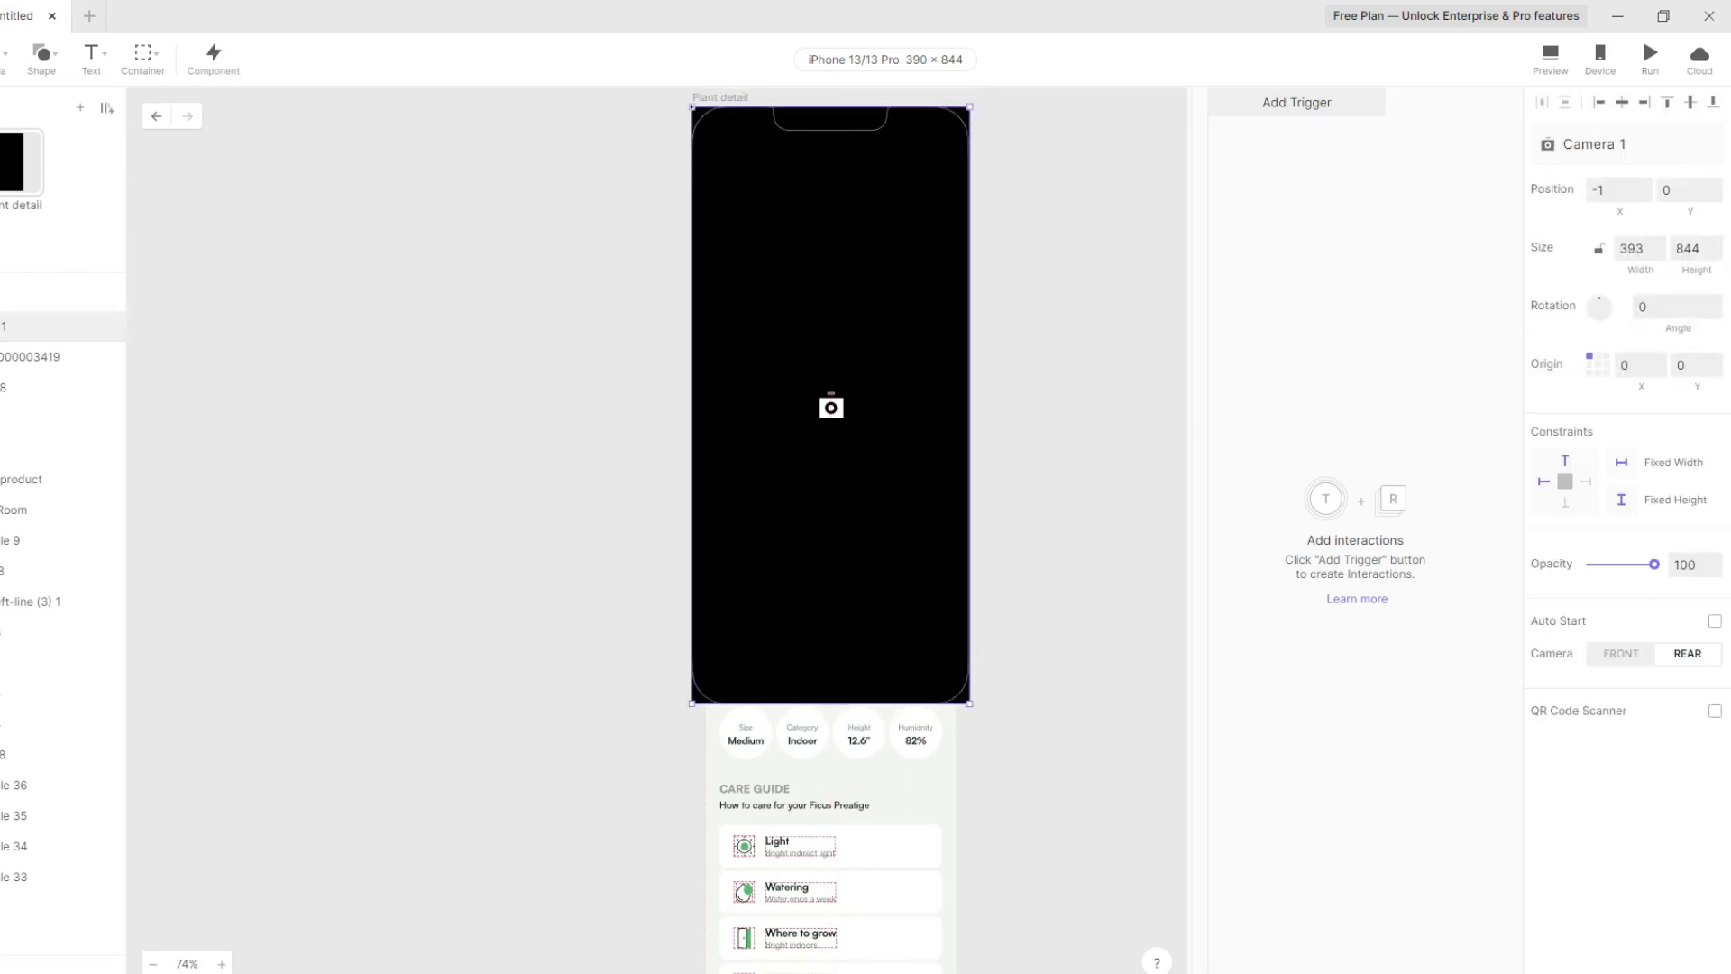
left_click(1714, 621)
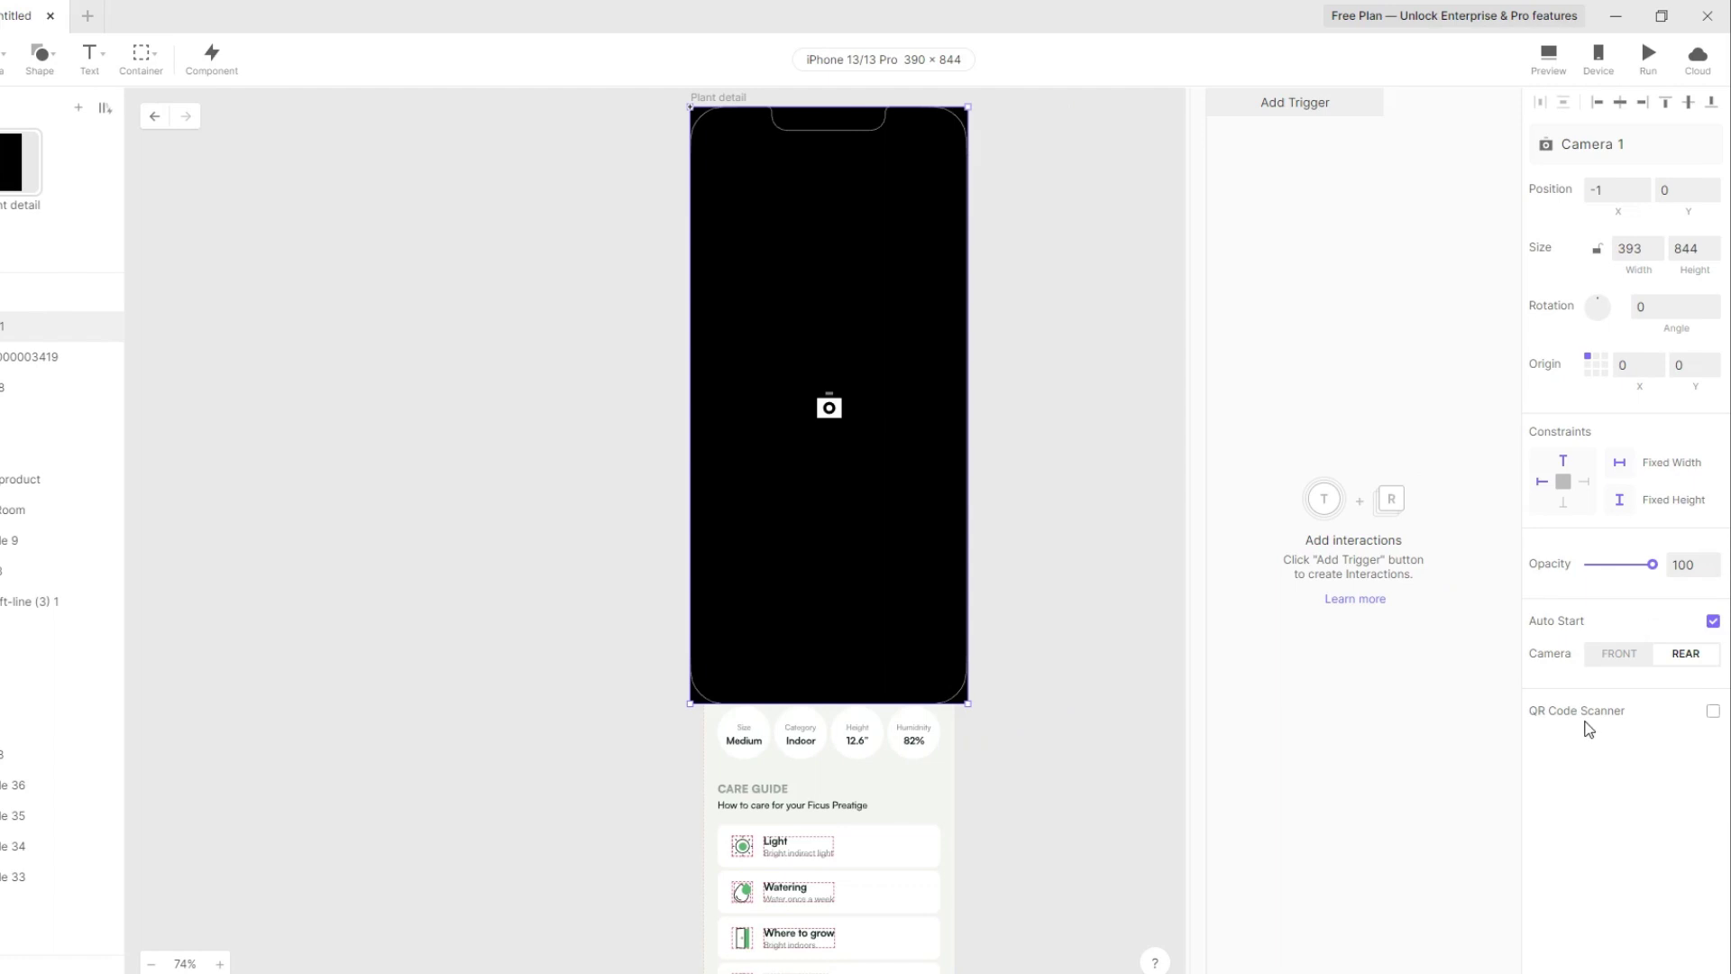
Add a 394 × 844 background blur layer over the camera layer and change its blur effect
left_click(40, 54)
left_click(81, 206)
left_click_drag(690, 107, 969, 709)
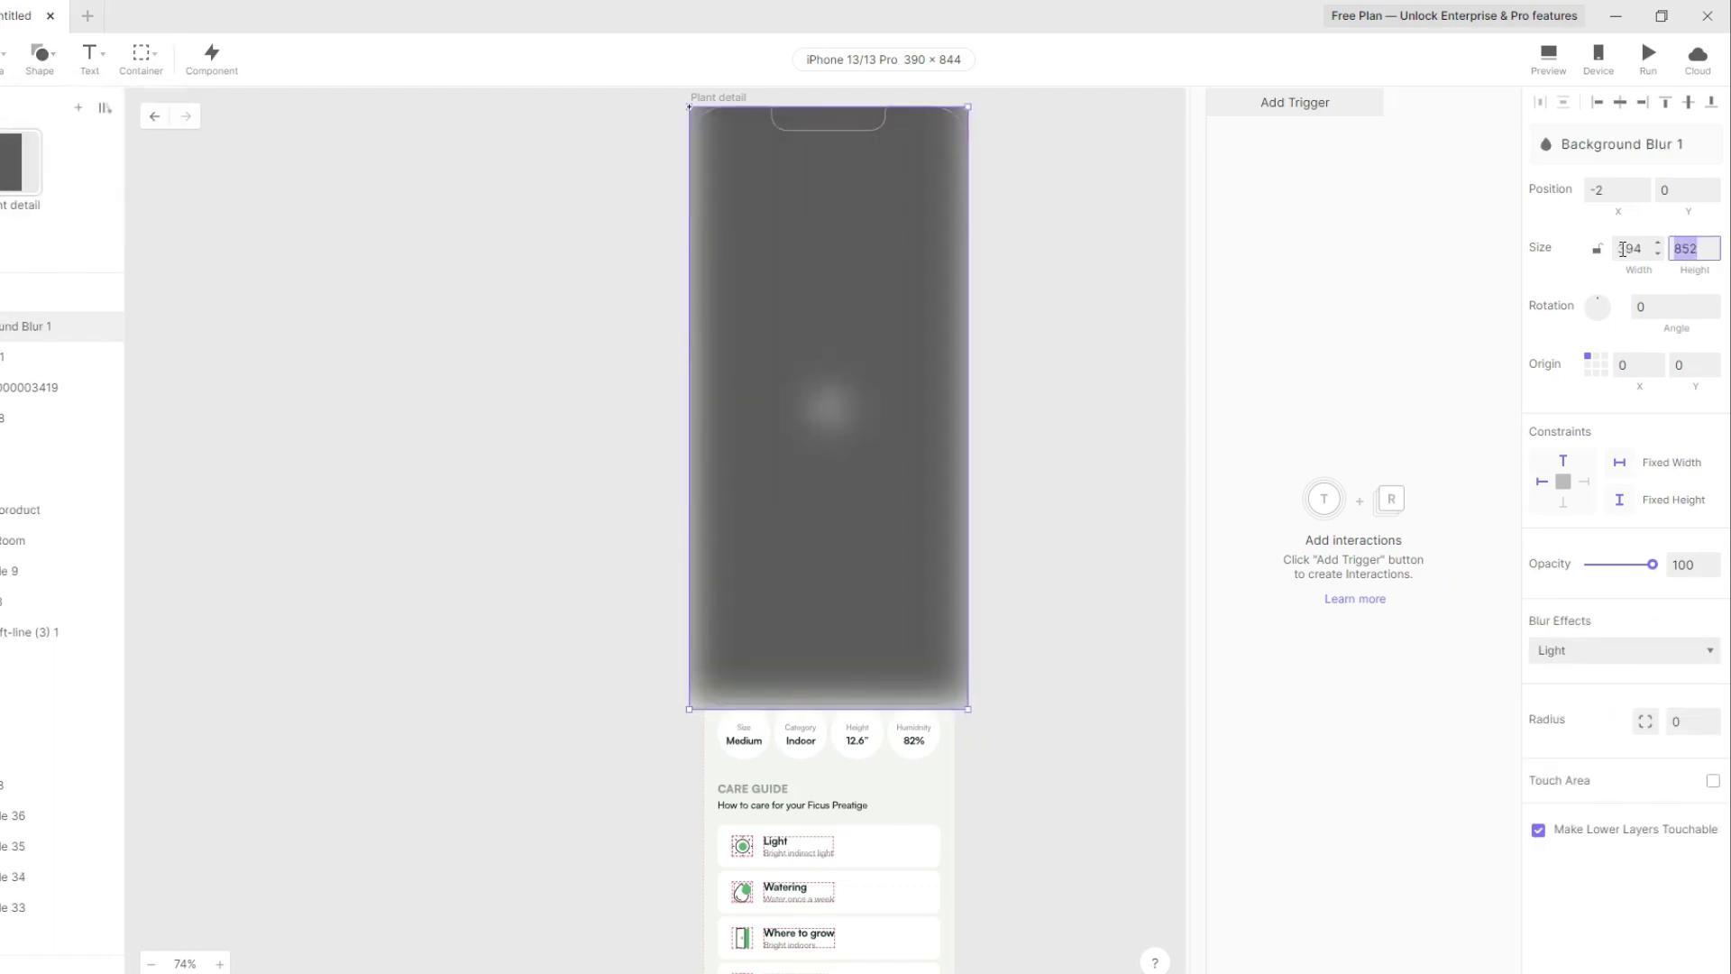
key("Return")
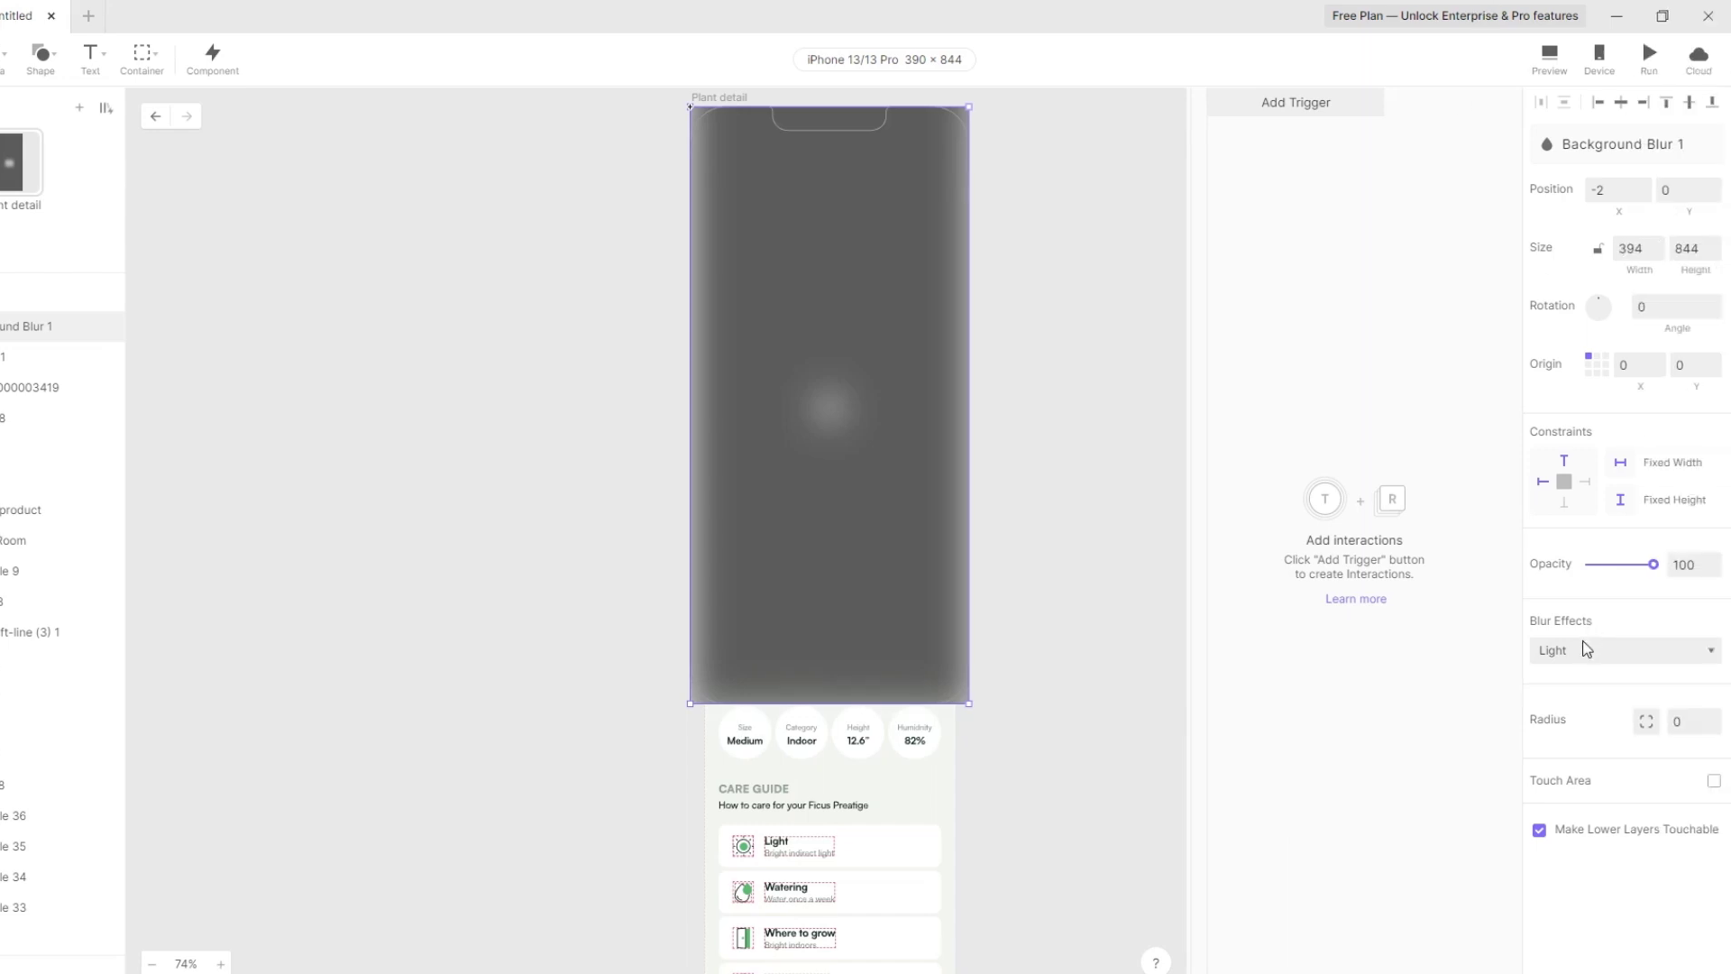
left_click(1587, 649)
left_click(1584, 835)
Move the Background Blur 1 and Camera 1 layers to the bottom of the layer order, below Rectangle 33
left_click(46, 359, "shift")
left_click_drag(45, 359, 49, 929)
left_click(541, 473)
Group the left arrow icon with its circle and rename the group as Back
scroll(726, 261, "up", 5)
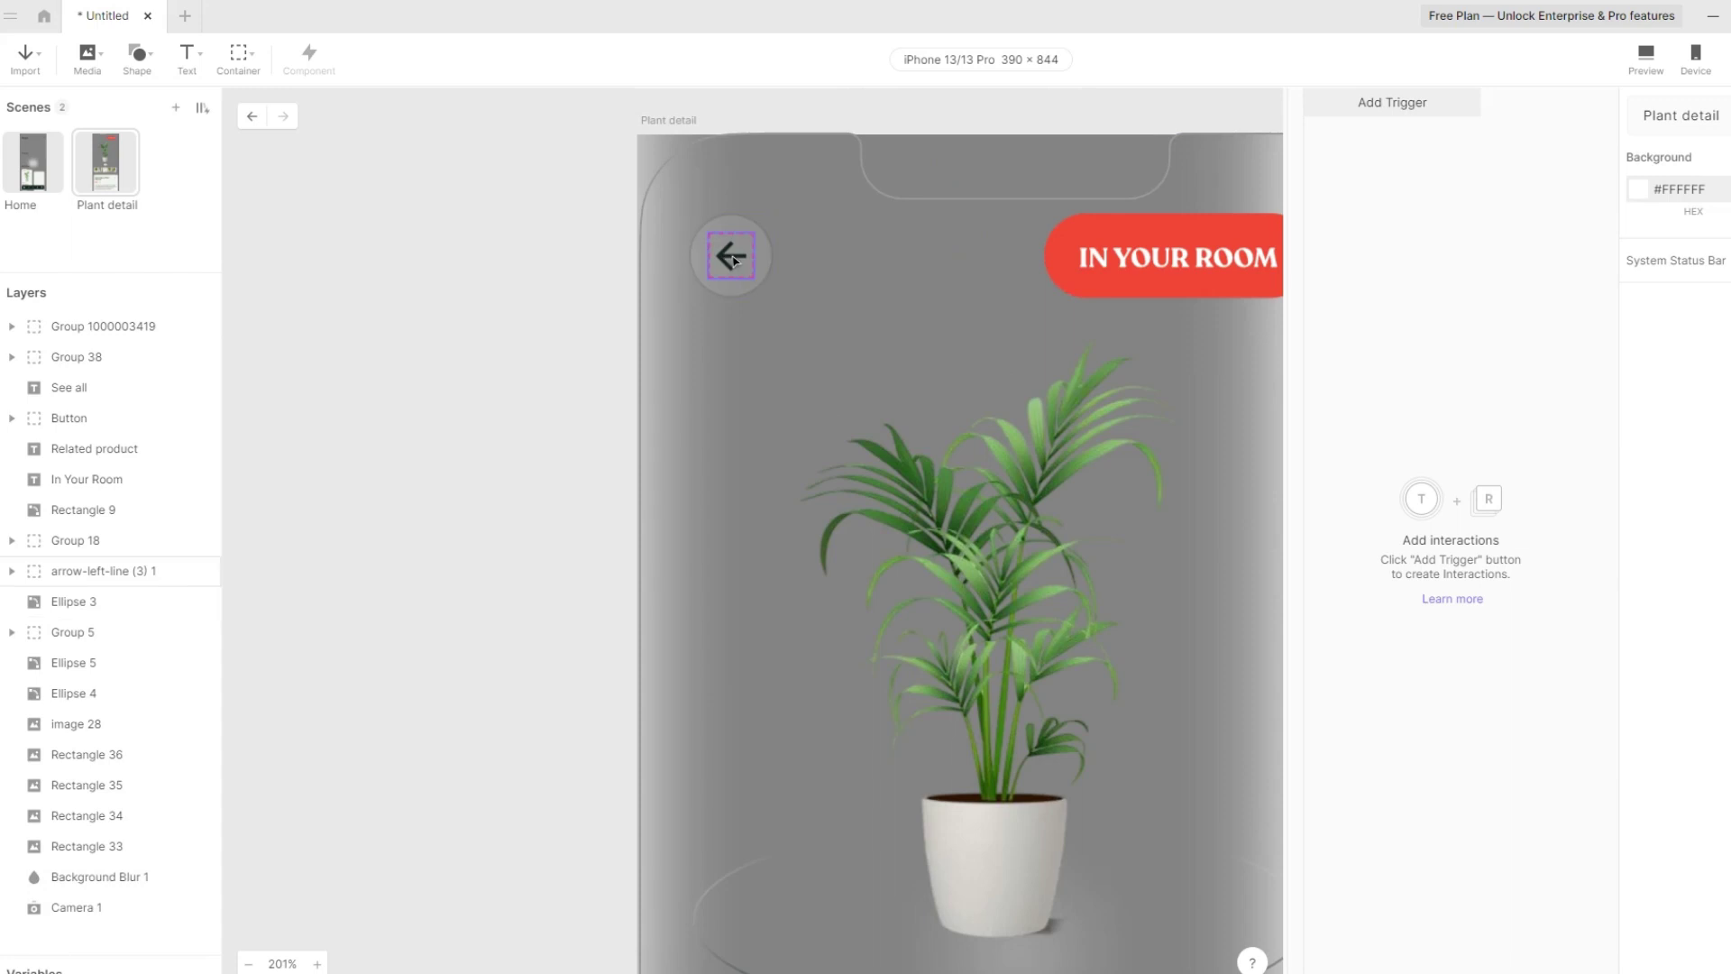
left_click(724, 261)
left_click(763, 263, "shift")
key("ctrl+g")
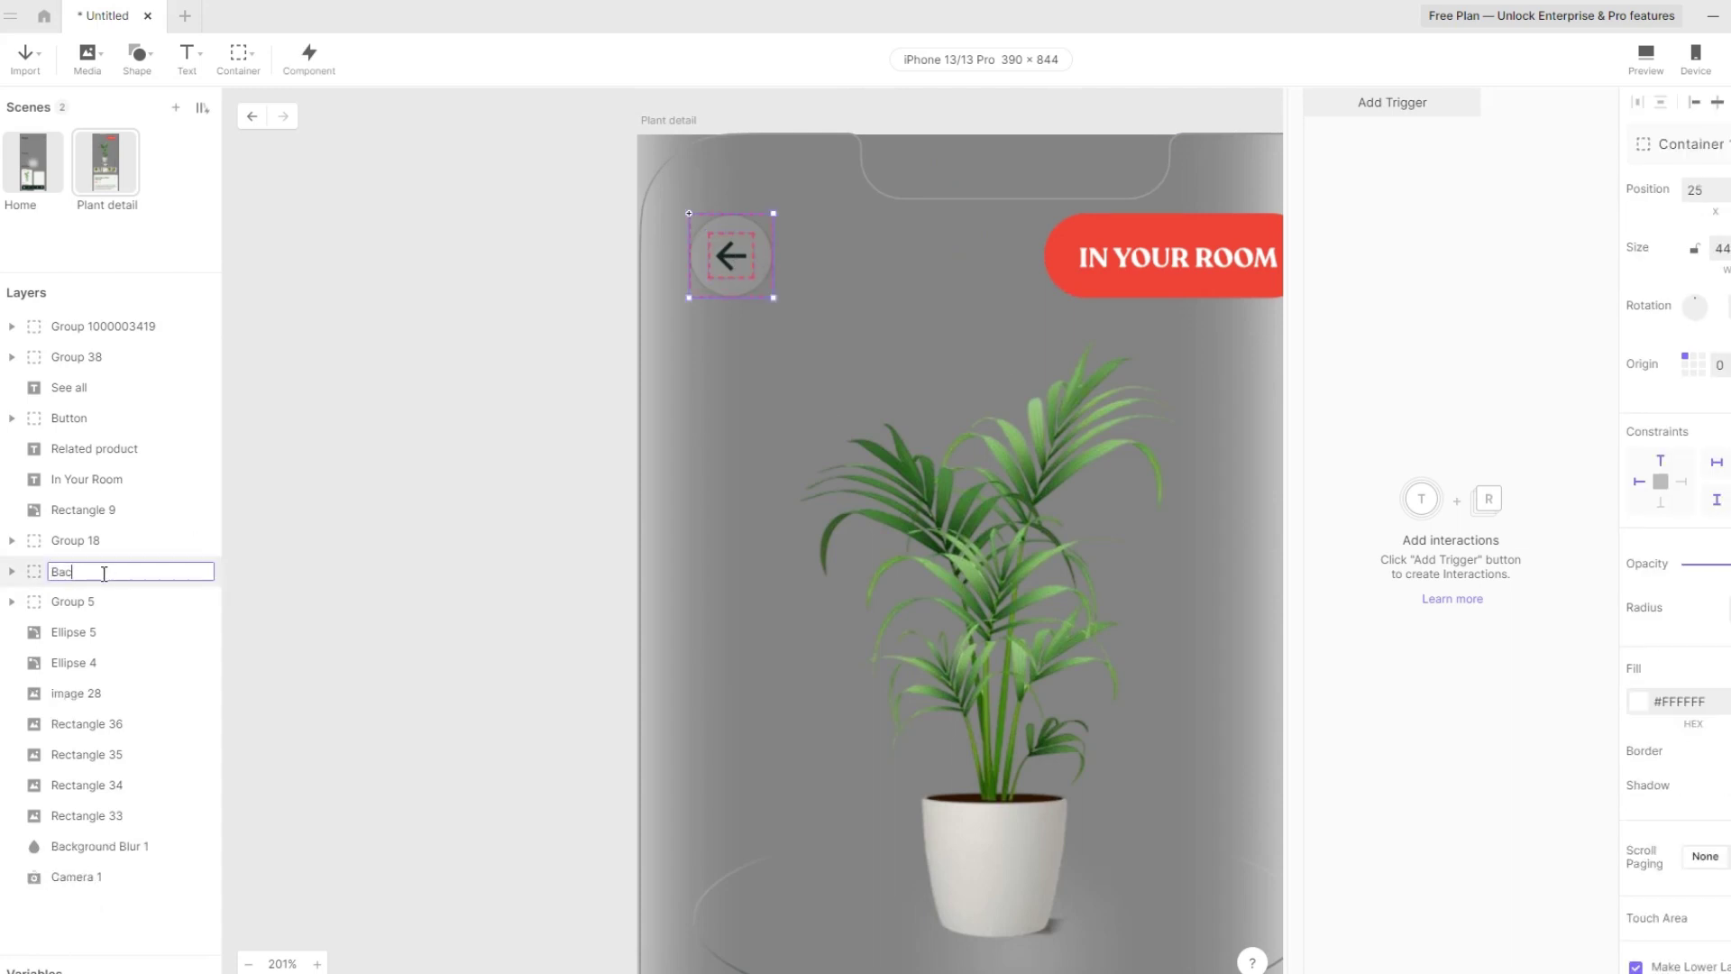
Draw a horizontal paging container over the related product cards, as wide as the plant information group
scroll(725, 342, "down", 5)
scroll(772, 820, "down", 4)
scroll(773, 819, "up", 4)
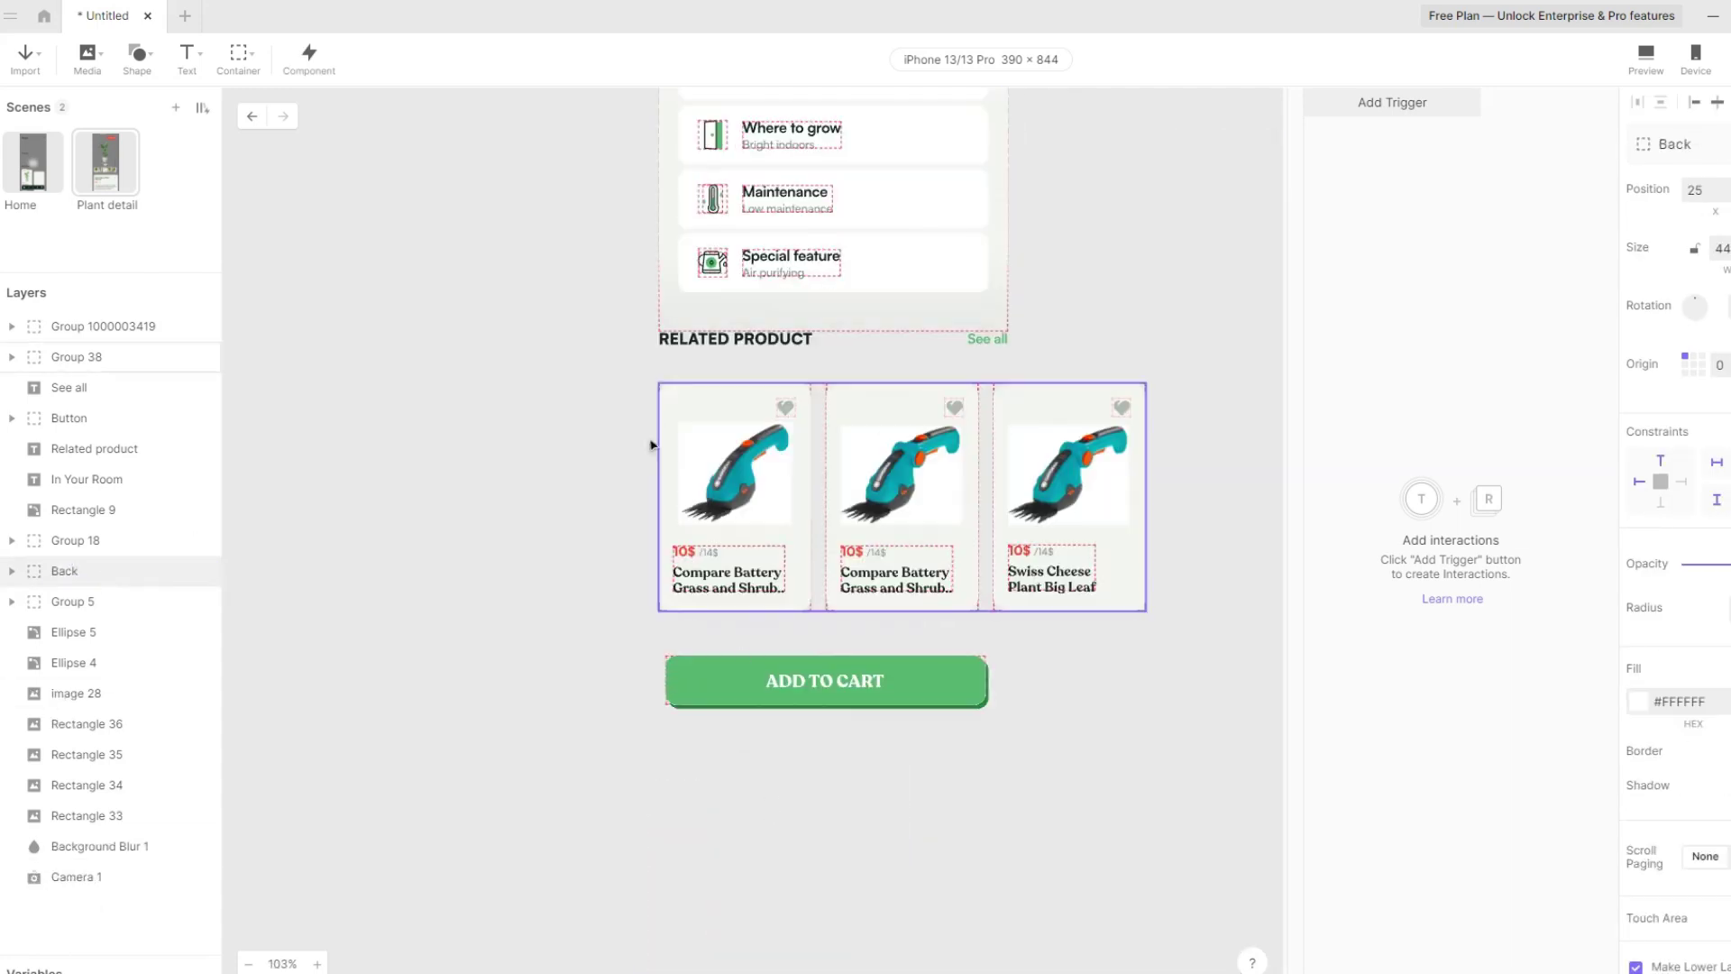
left_click(726, 591)
left_click(240, 56)
left_click(298, 151)
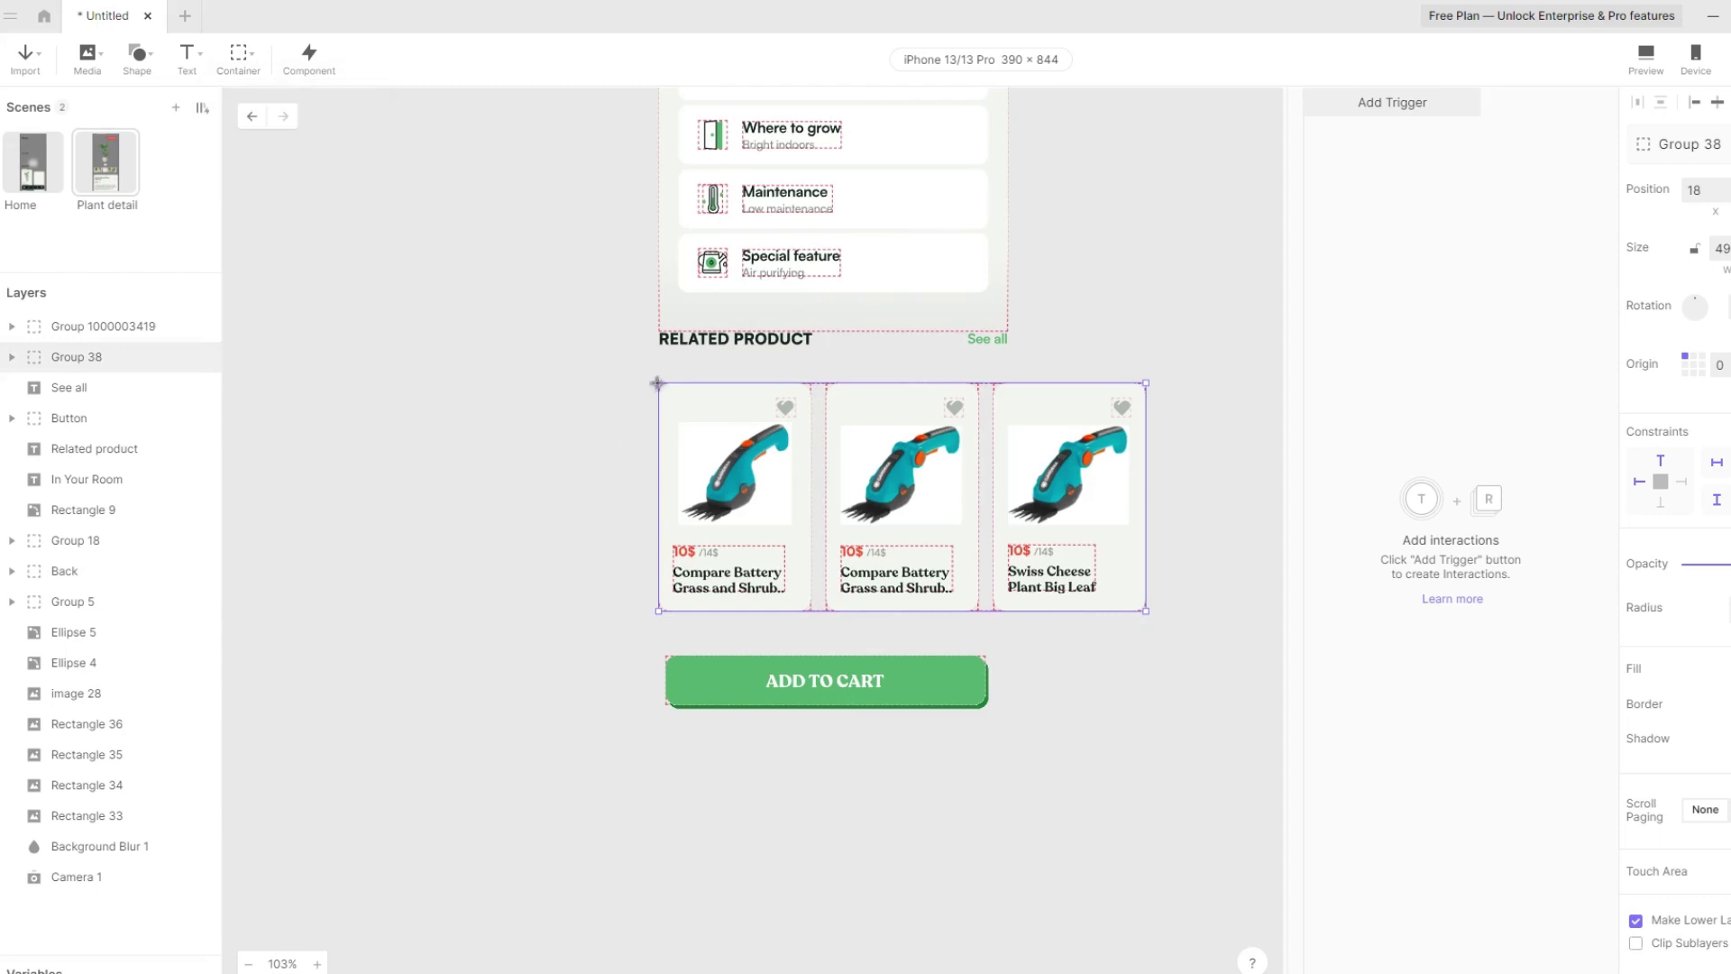
left_click_drag(657, 383, 982, 622)
Nest Group 38 inside the paging container and turn off Clip Sublayers for the container
left_click_drag(83, 387, 135, 356)
left_click(1539, 952)
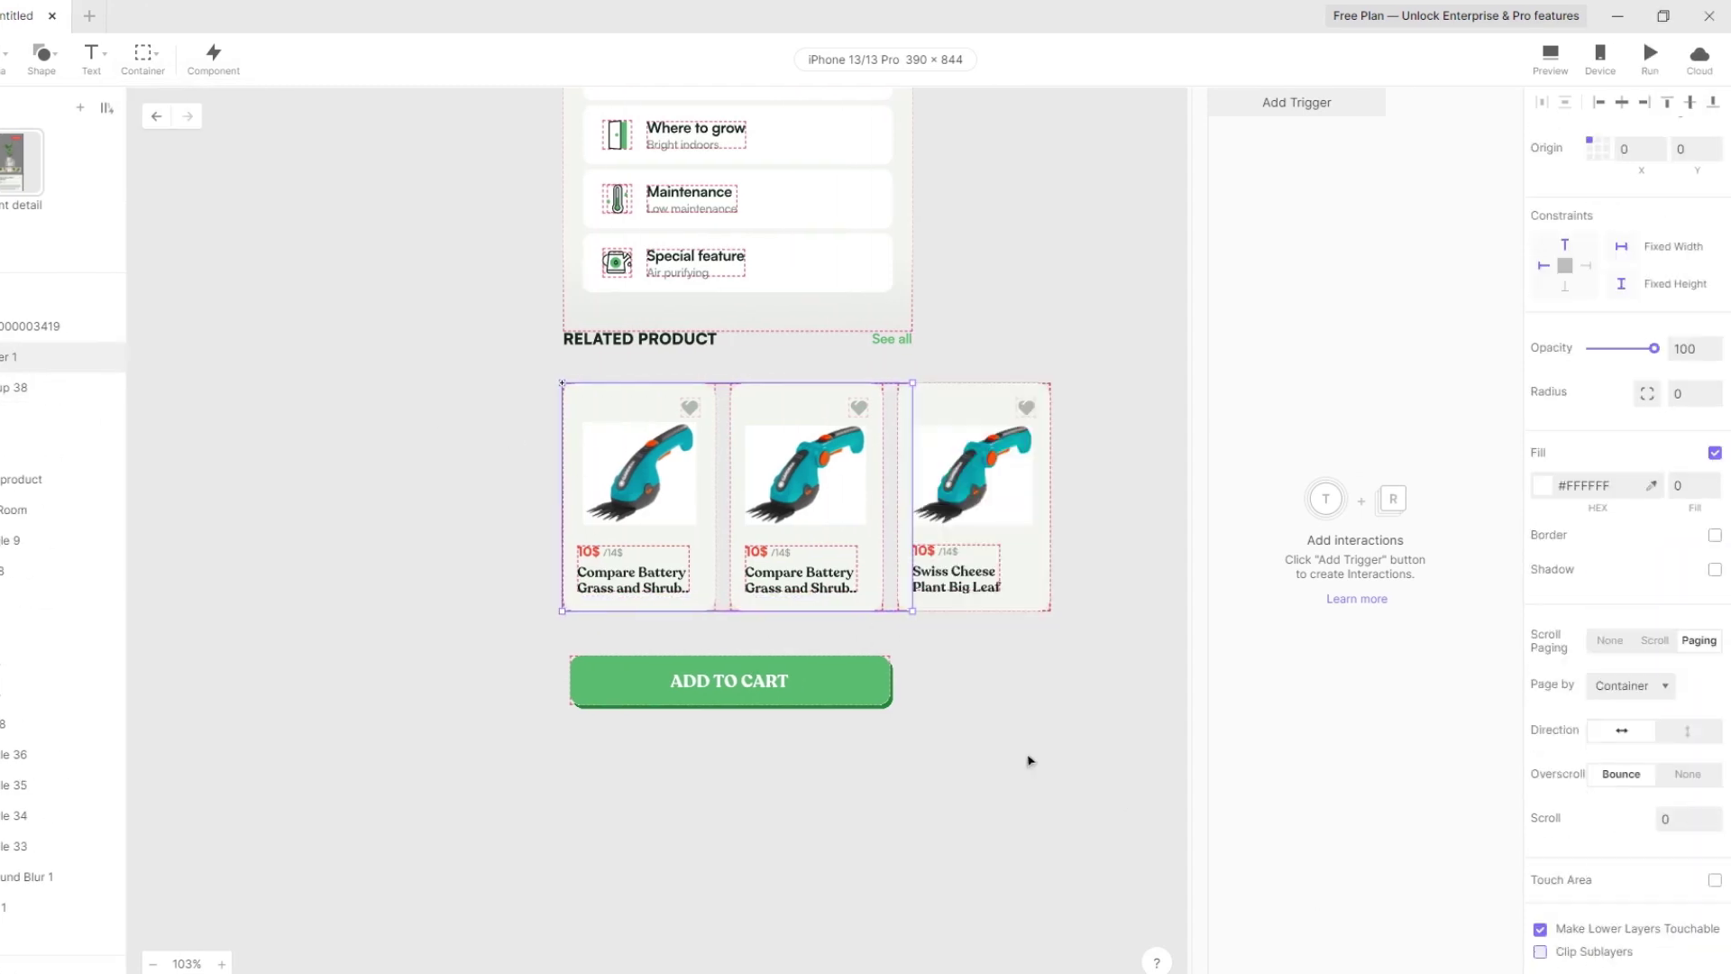
Move the Button layer to the top of the layer order and the Add to Cart button up to the scene's lower edge
left_click(742, 696)
scroll(742, 694, "down", 4)
left_click(18, 357)
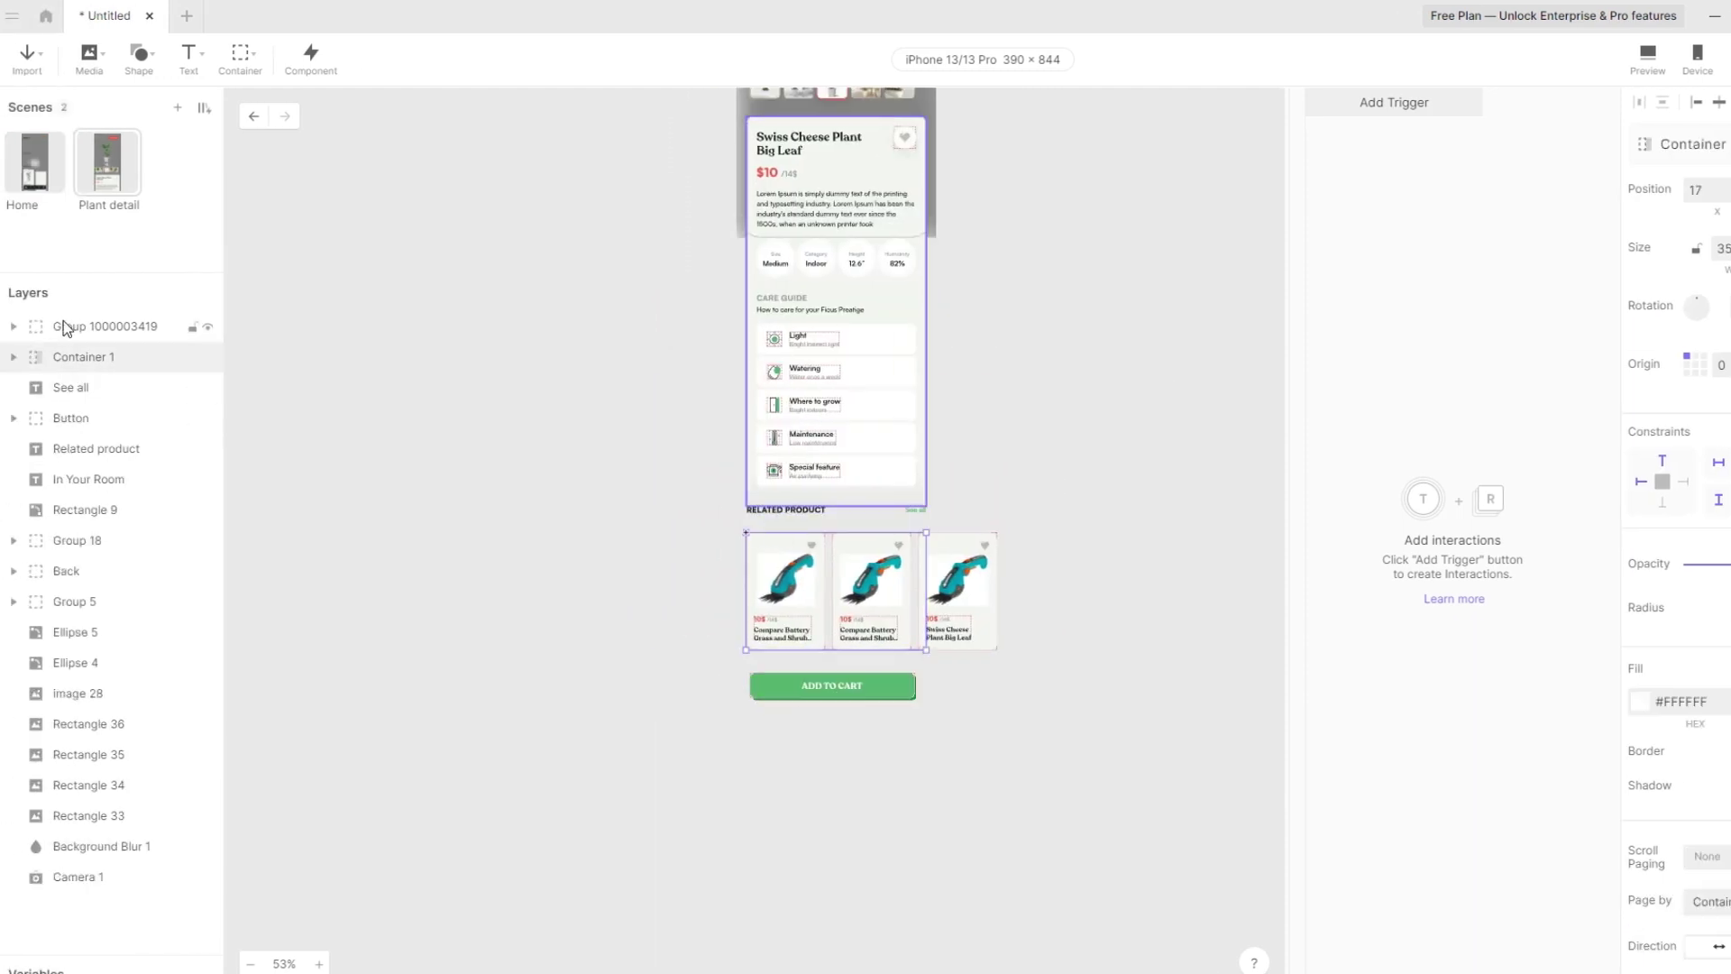
left_click_drag(50, 418, 58, 325)
left_click_drag(847, 688, 851, 215)
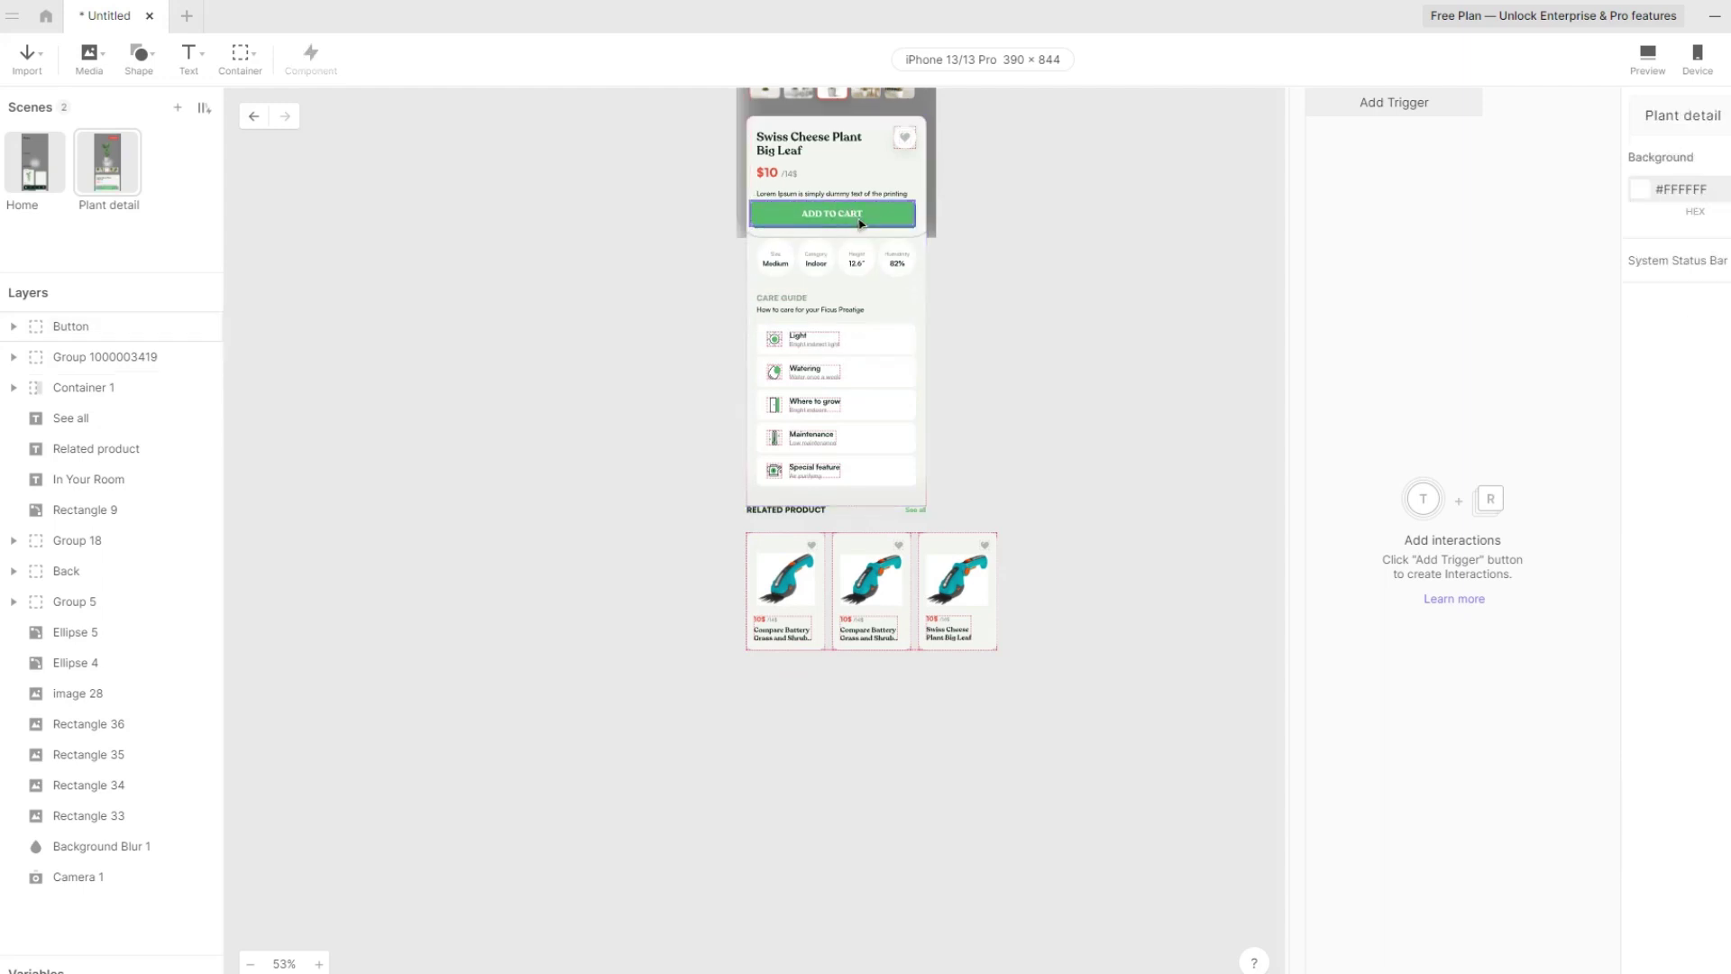
key("Escape")
Center the Add to Cart button horizontally in the scene and nudge it to Y 774, leaving 20 px below it
scroll(866, 298, "up", 3)
scroll(883, 390, "up", 5)
left_click(788, 688)
left_click(1625, 102)
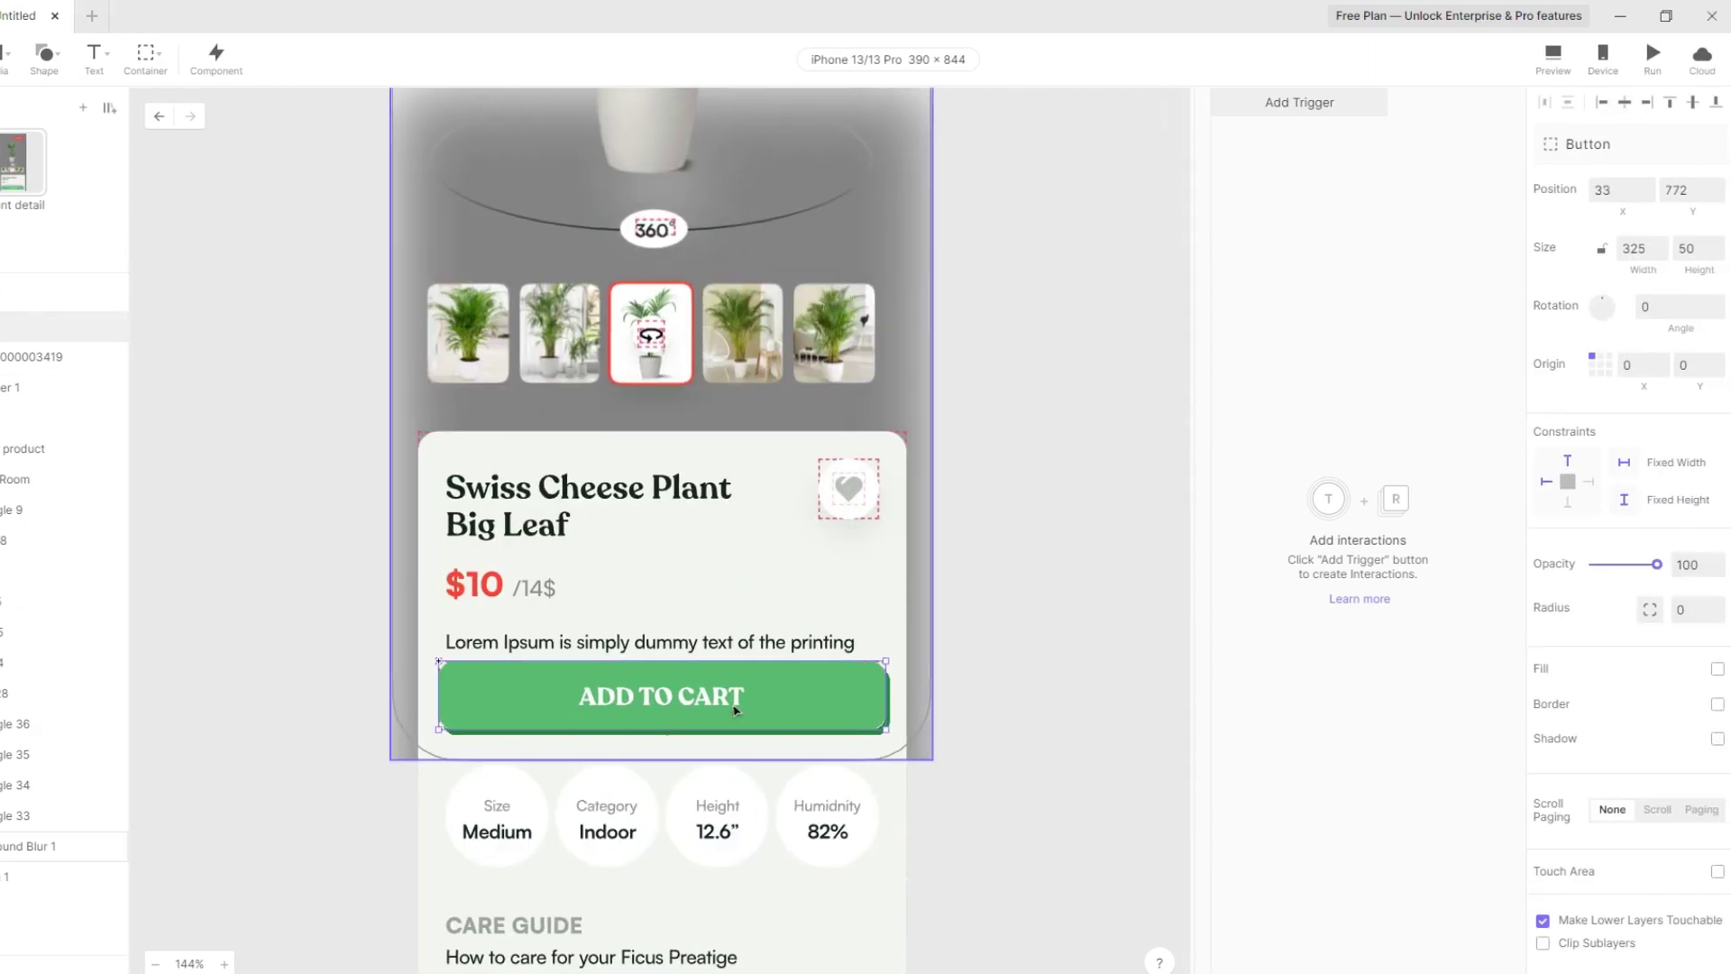
key("Down")
key("Down")
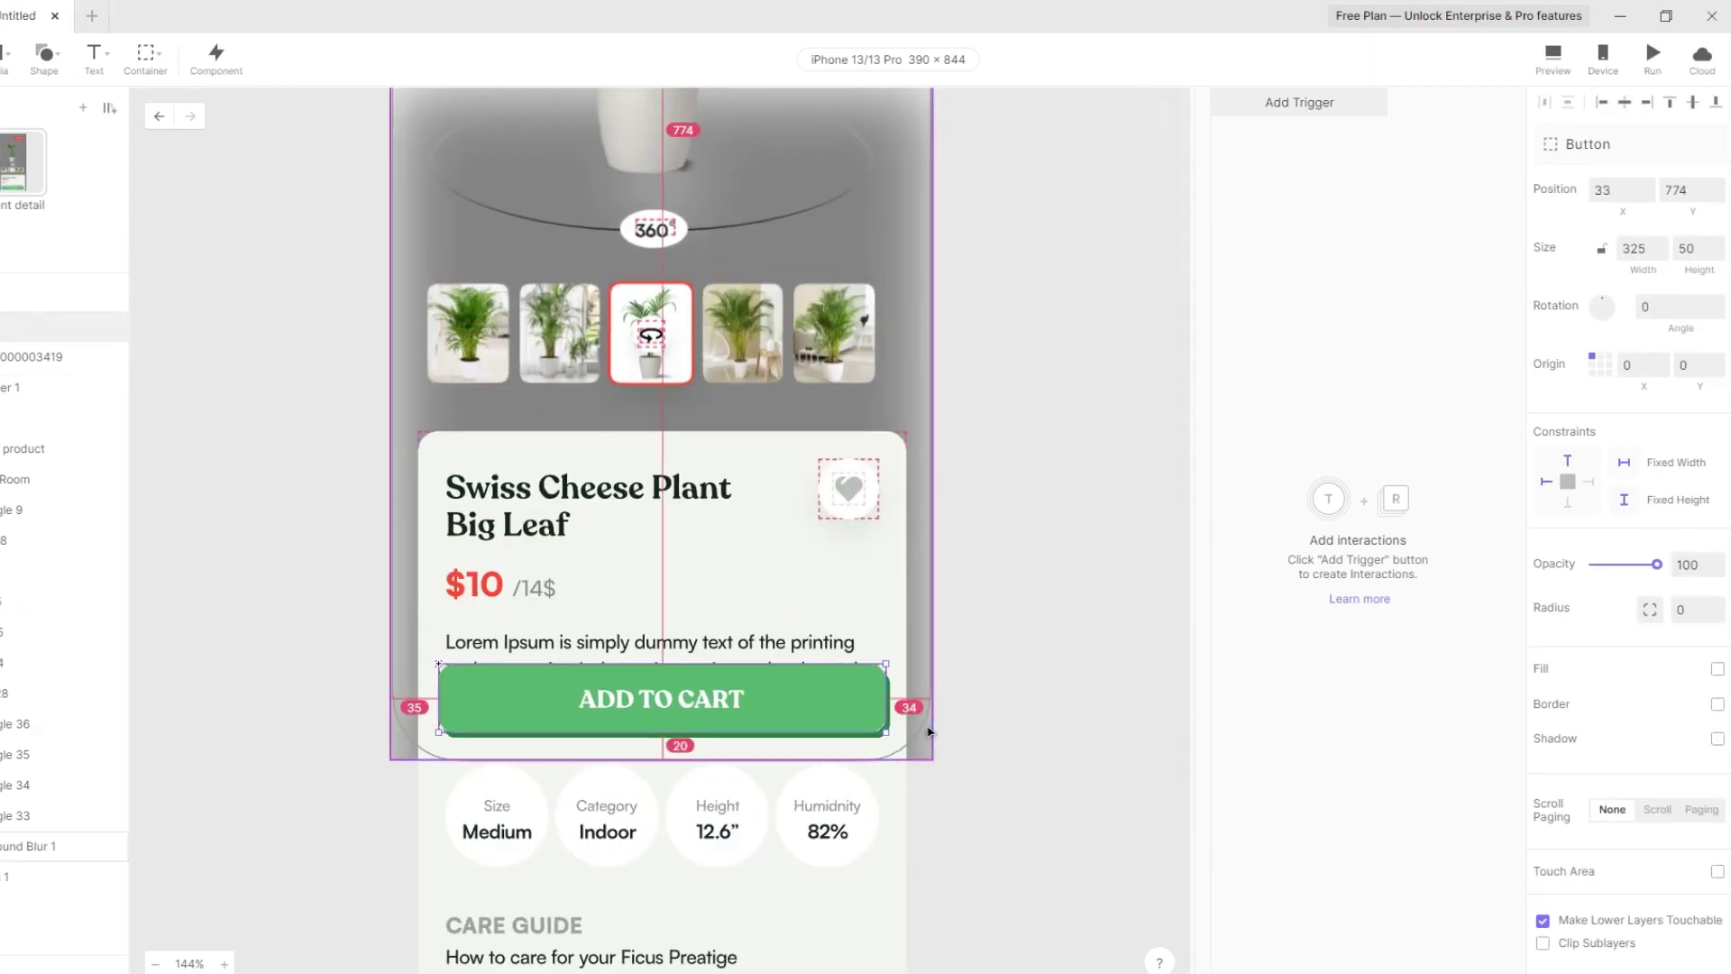
Draw a vertical scroll container of about 391 × 850 over the visible area of the Plant detail scene
scroll(854, 685, "down", 3)
left_click(1068, 699)
scroll(1030, 536, "down", 3)
scroll(1030, 535, "down", 3)
scroll(1001, 577, "right", 2)
left_click(143, 56)
left_click(165, 151)
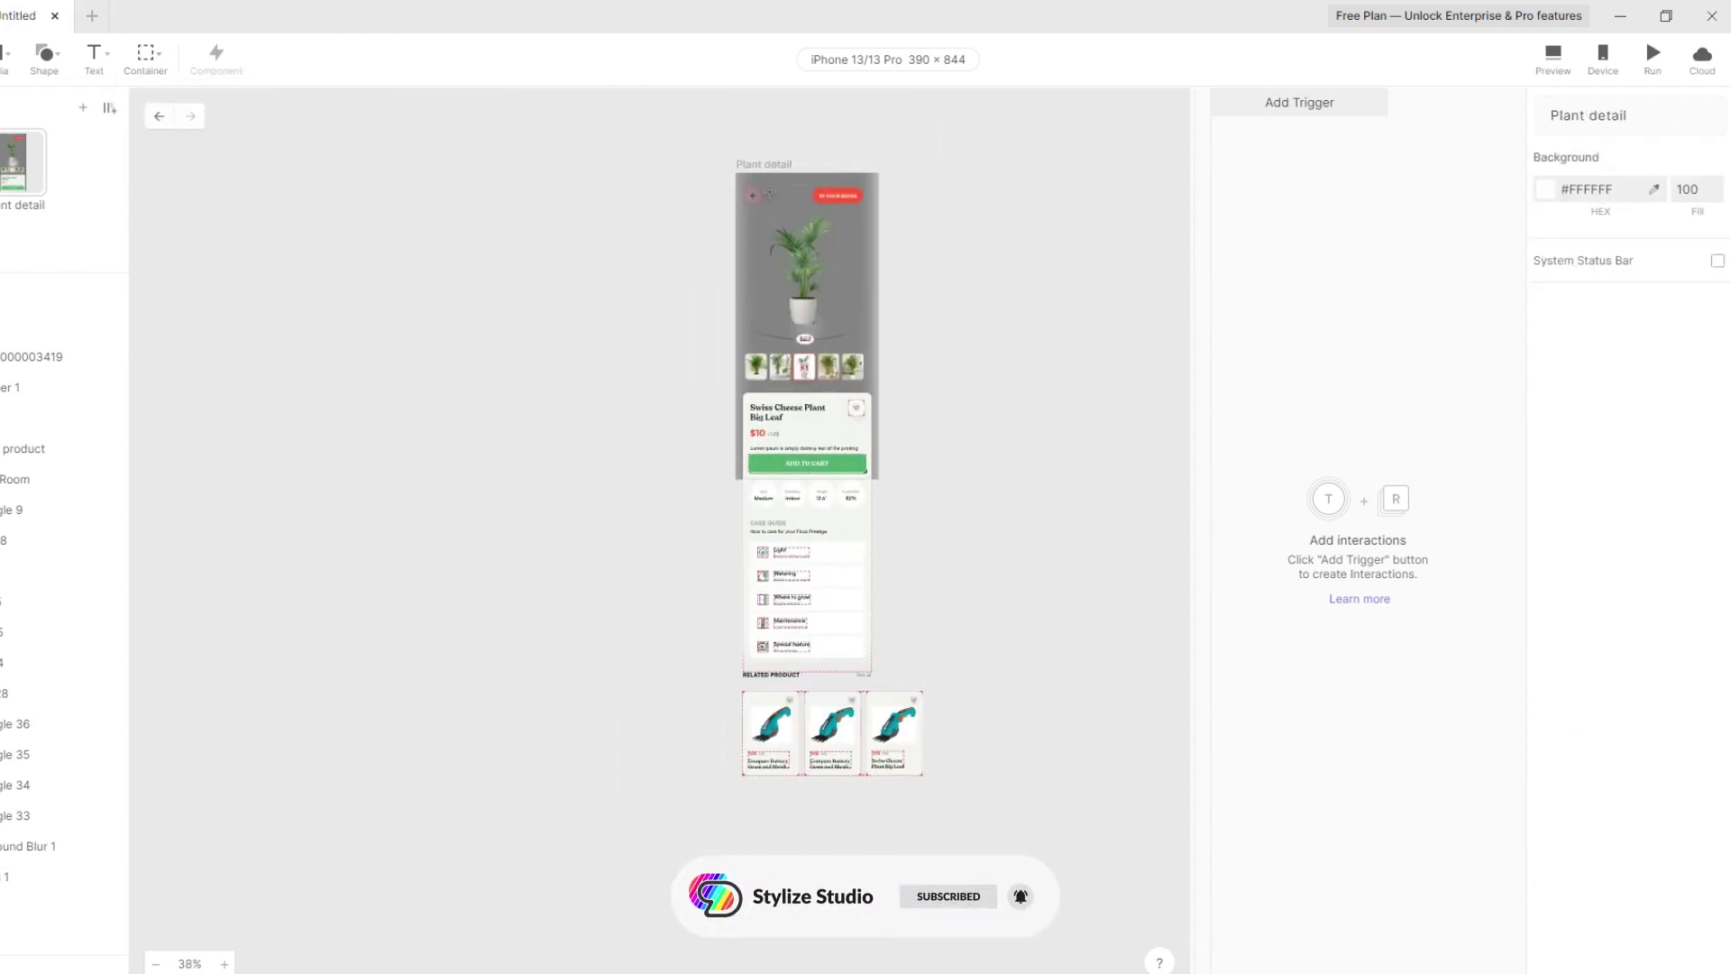
left_click(737, 172)
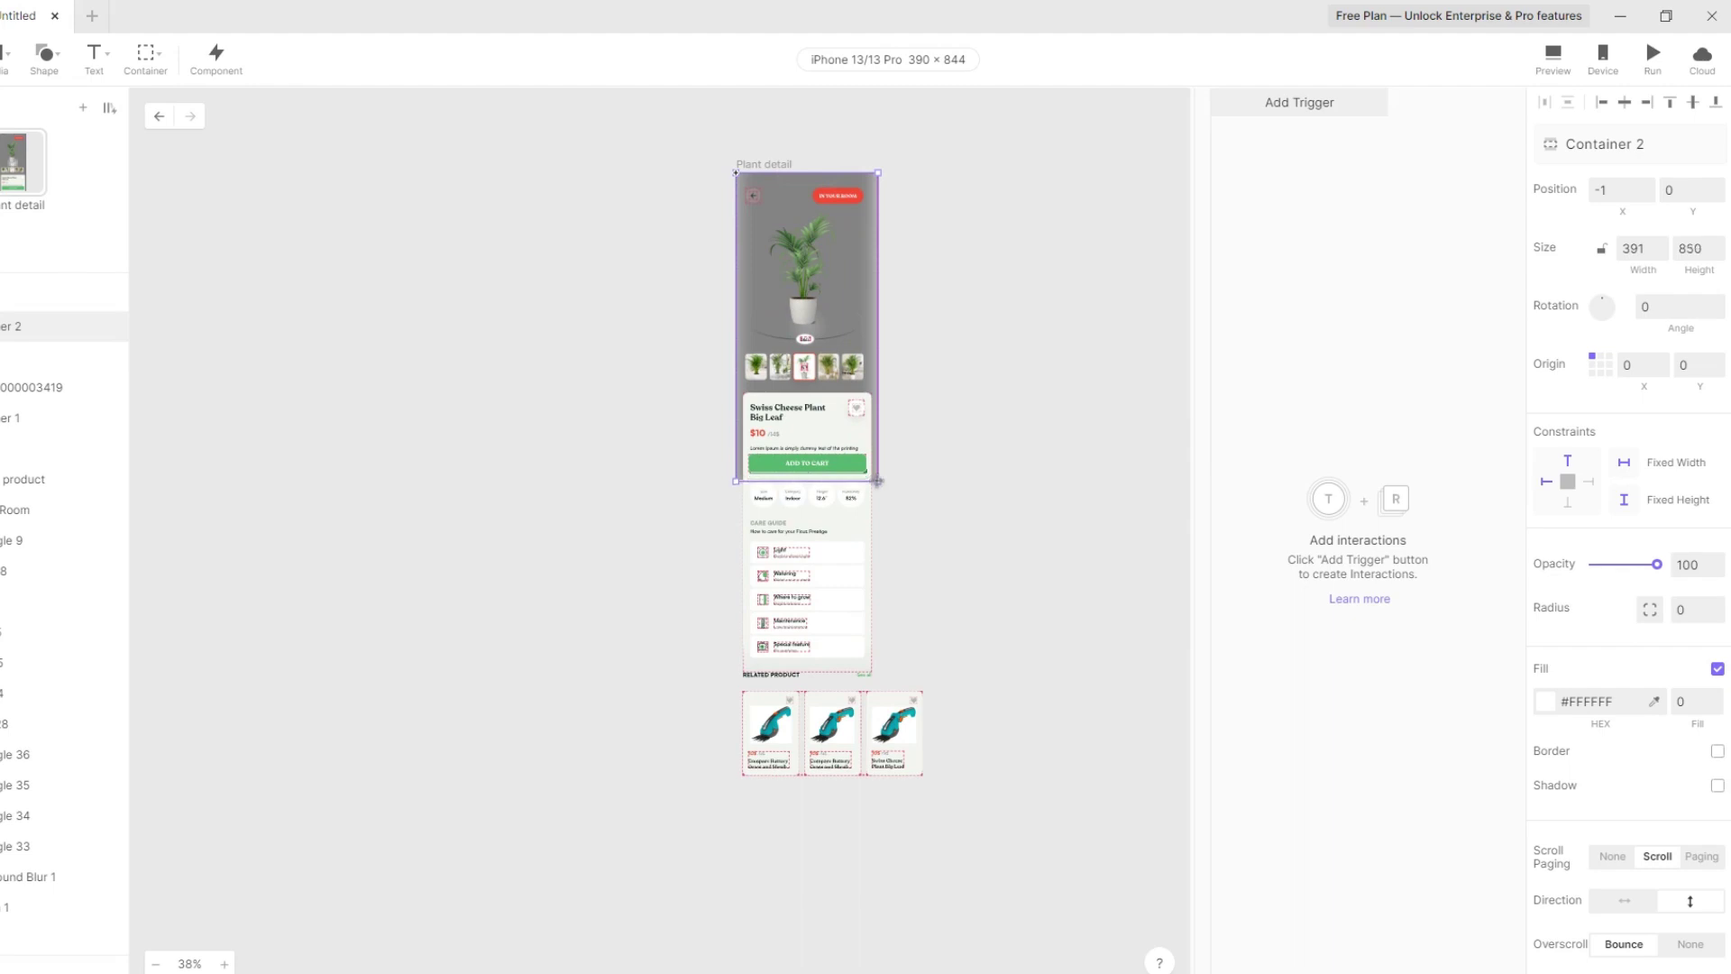
left_click(18, 388)
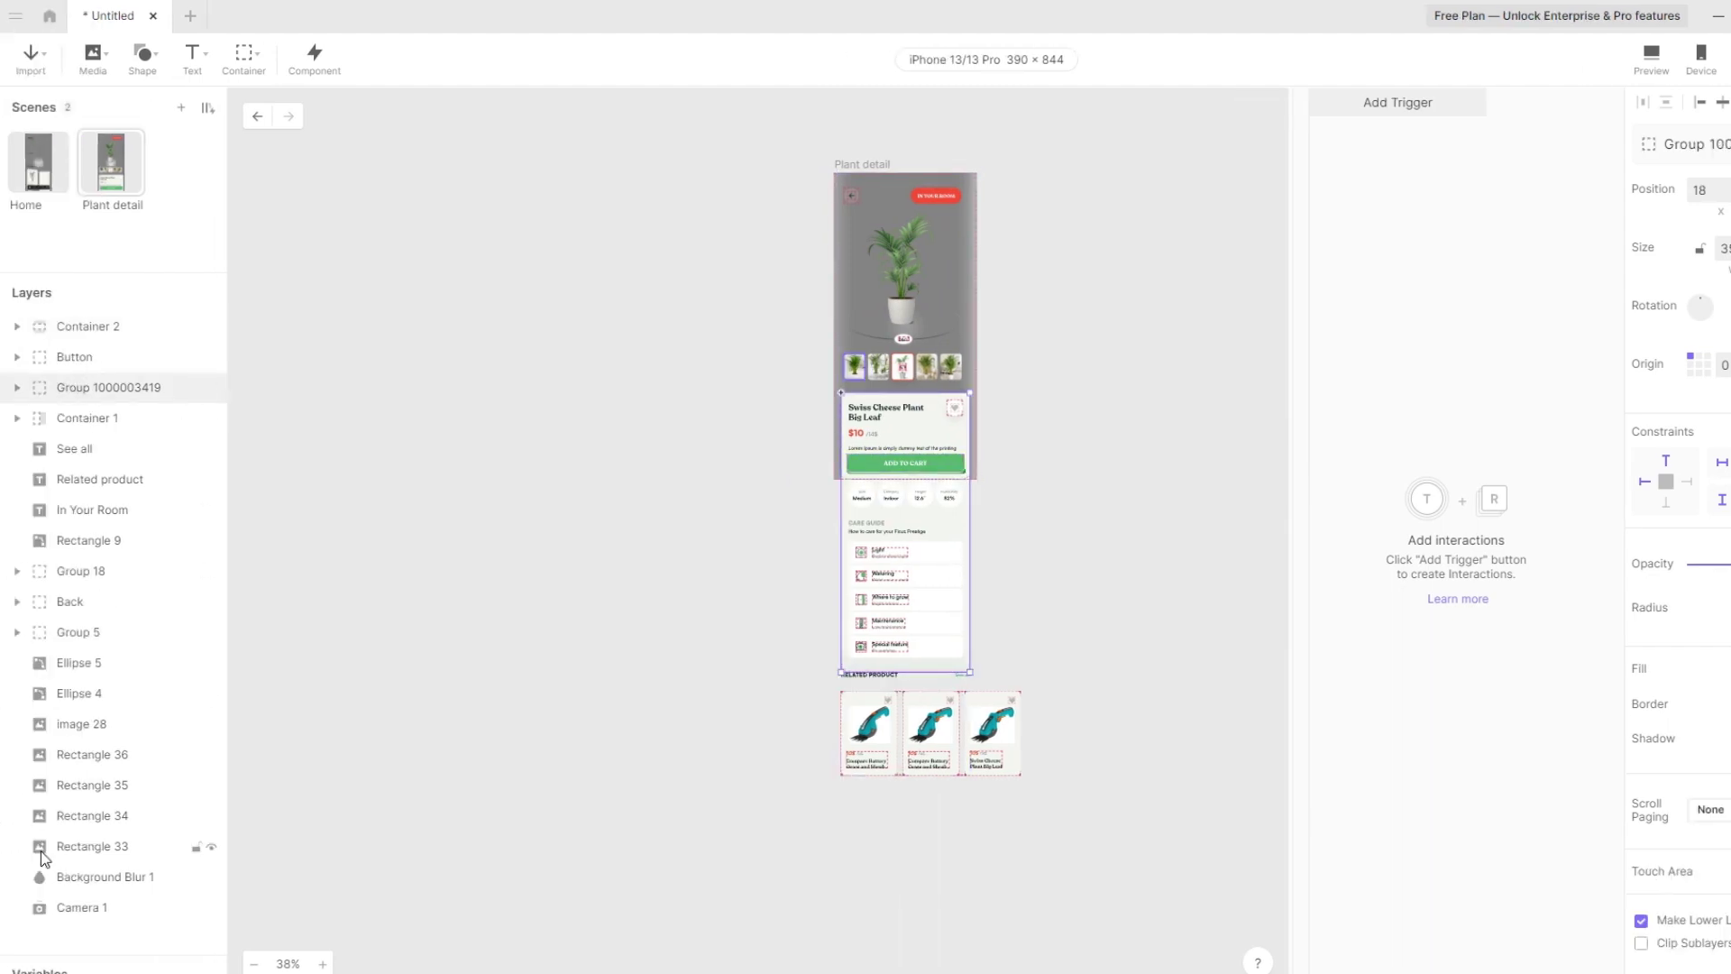
left_click(86, 848, "shift")
key("ctrl+alt+g")
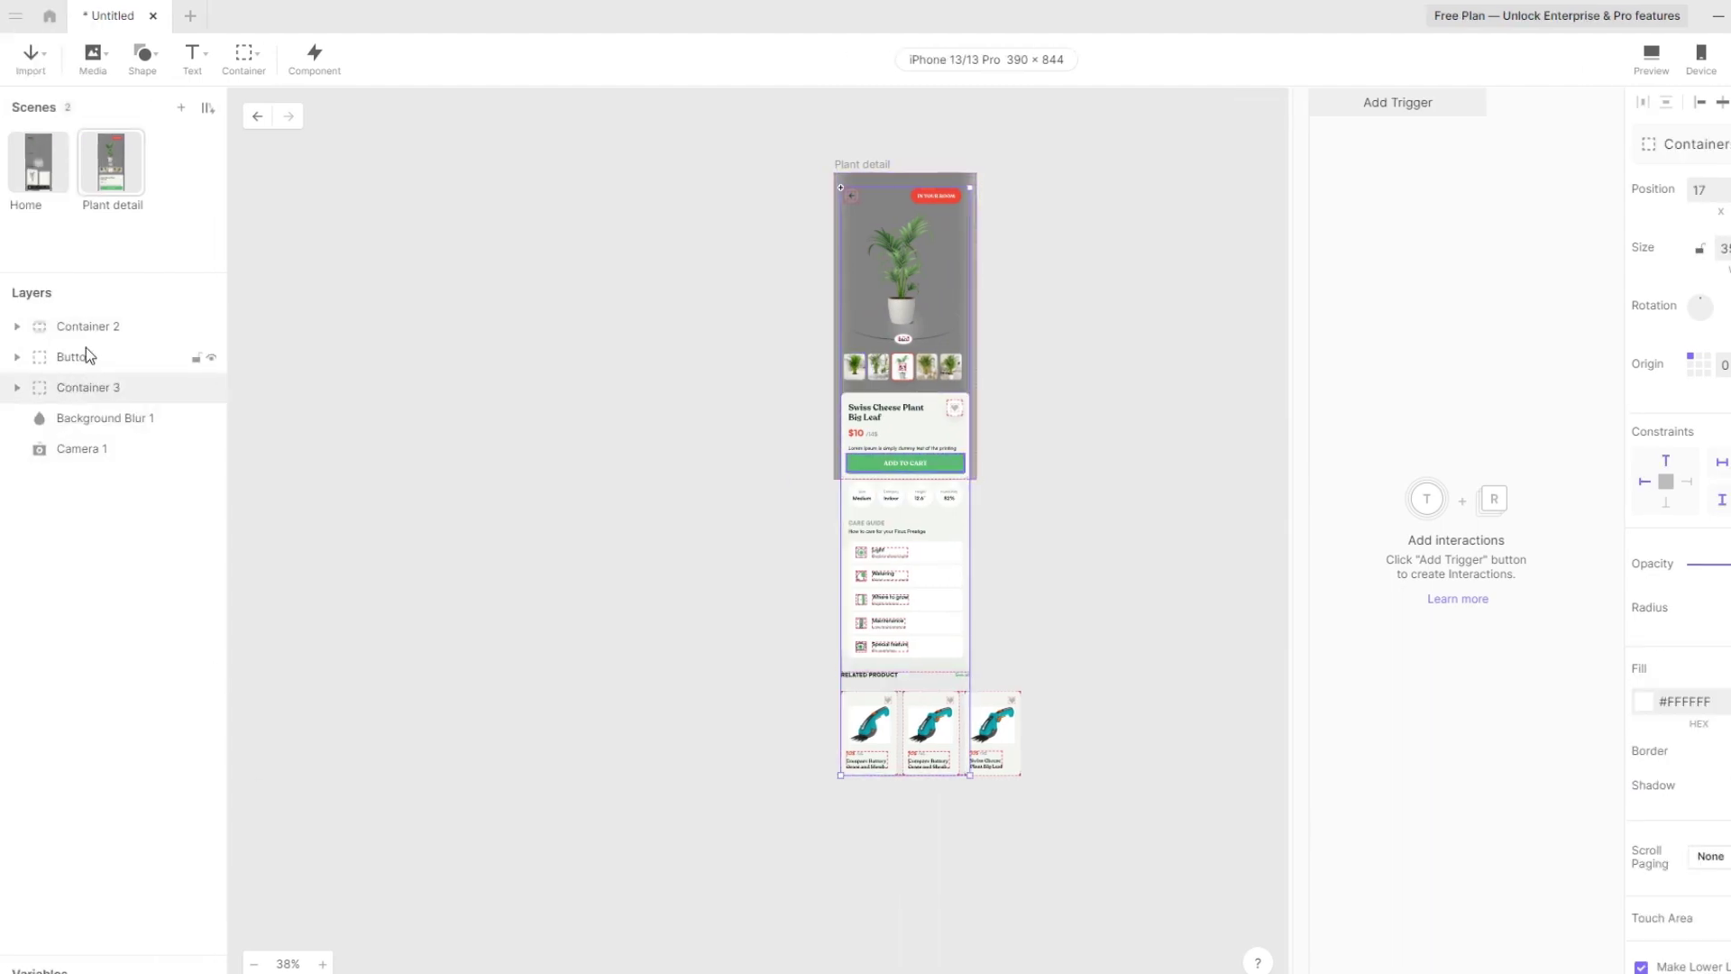
left_click_drag(132, 337, 99, 341)
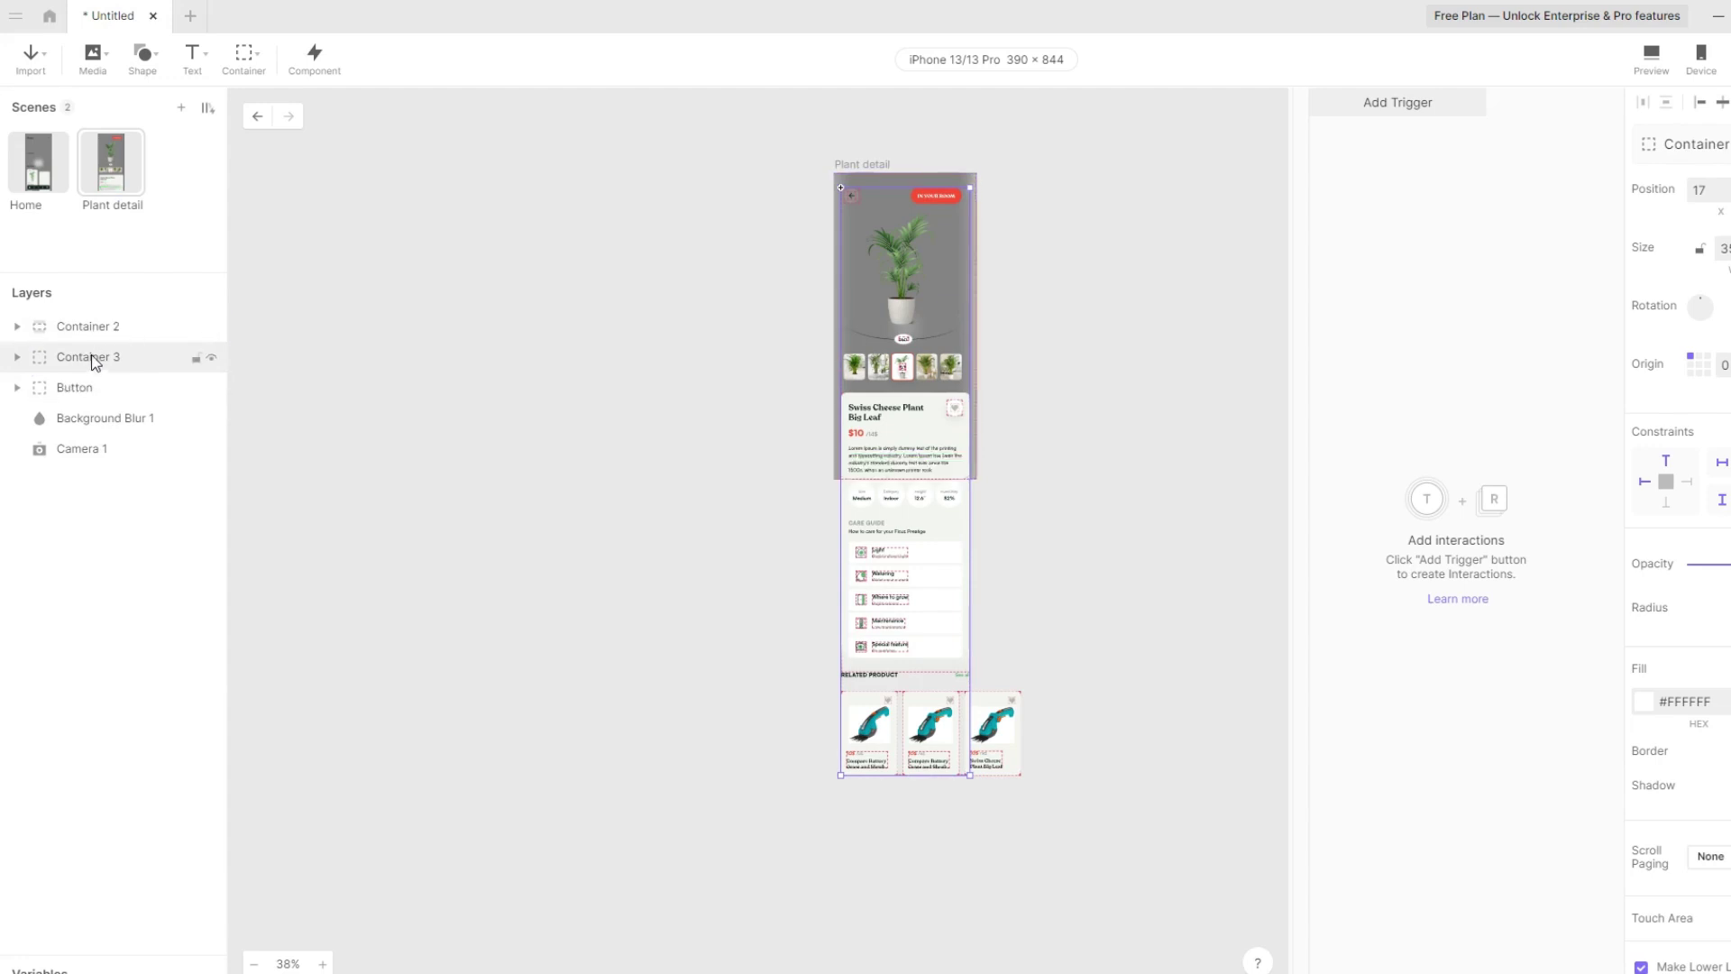
Nest Container 3 inside Container 2, turn off sublayer clipping for Container 2 and preview how the Plant detail scene scrolls
left_click(104, 328)
left_click(1537, 951)
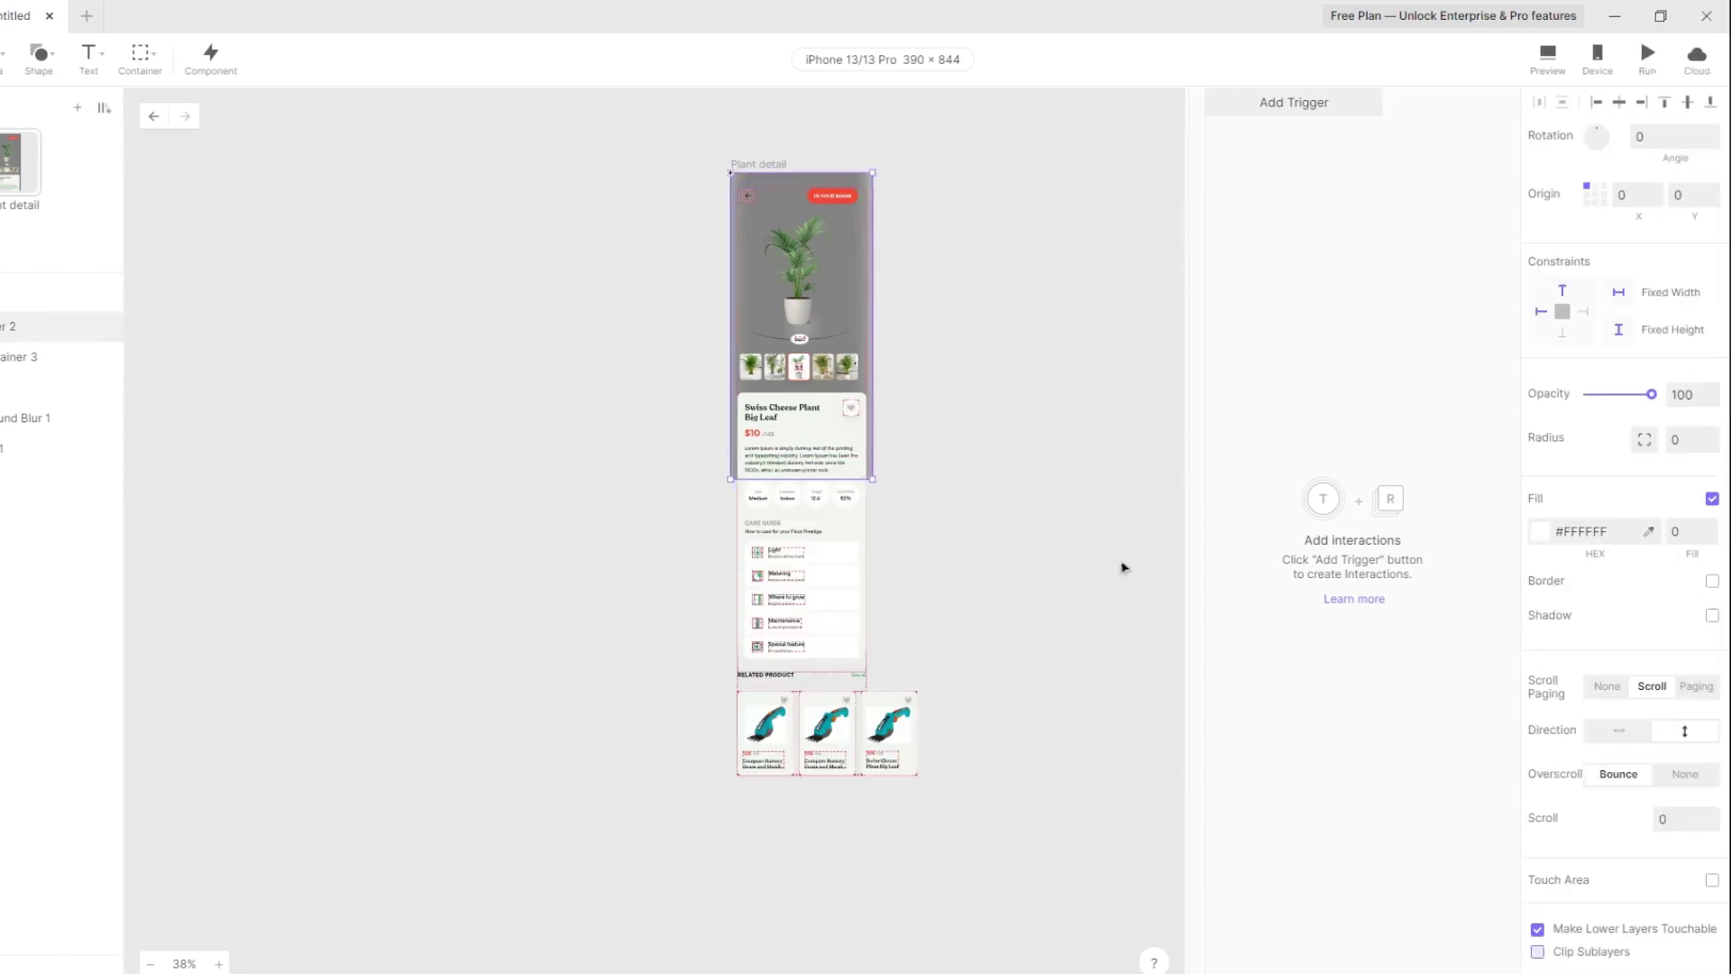
left_click(1545, 66)
scroll(1565, 343, "down", 5)
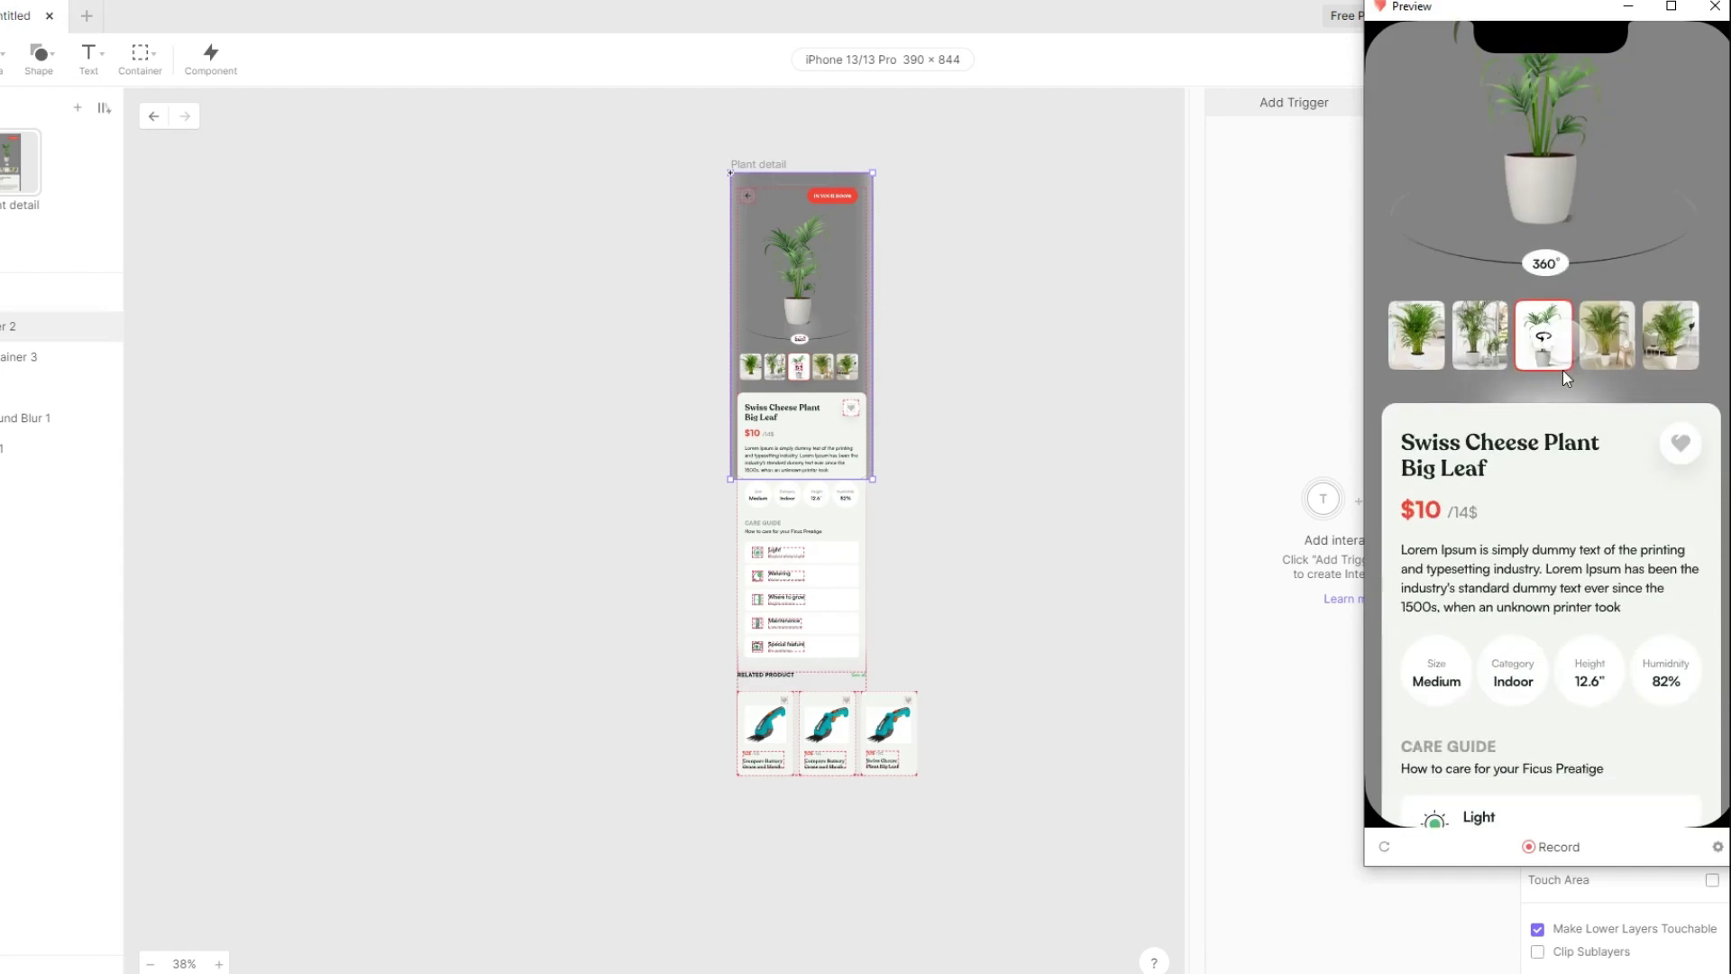
left_click(1116, 501)
Move the Button layer above Container 2 and preview the Plant detail page scrolling behind the Add to Cart button
left_click_drag(83, 386, 65, 431)
left_click(69, 324)
left_click_drag(65, 322, 59, 433)
left_click(301, 464)
left_click(1607, 56)
scroll(1537, 564, "down", 10)
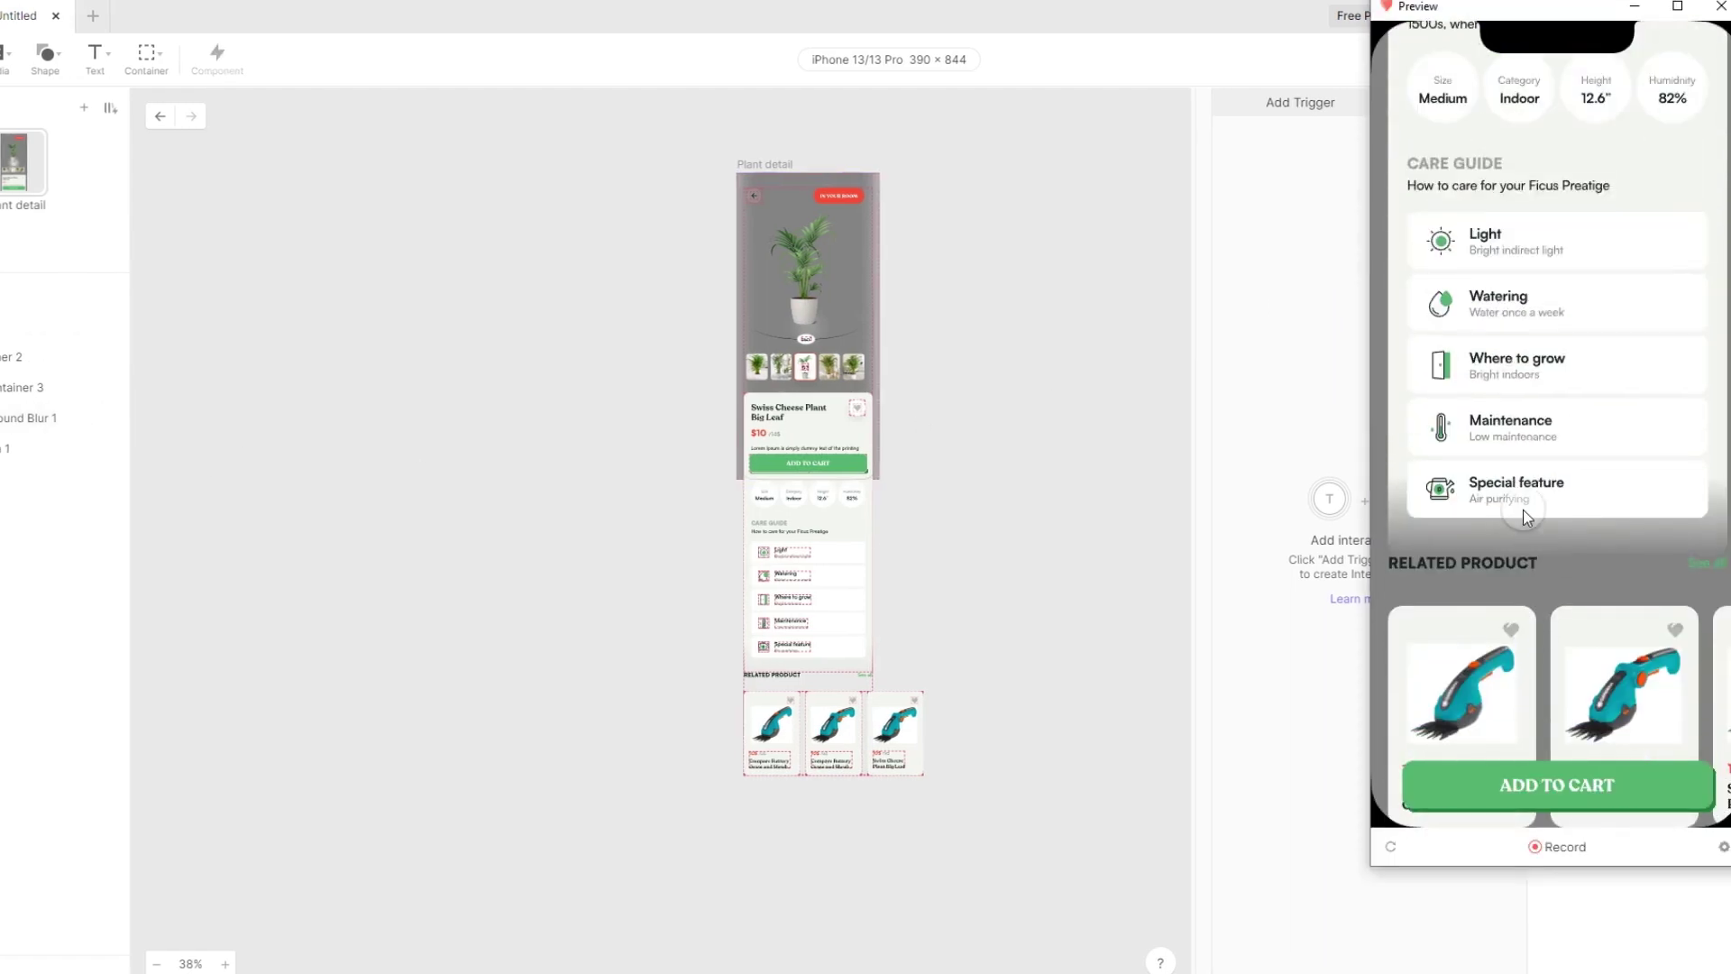
scroll(1527, 516, "up", 6)
scroll(1524, 406, "down", 4)
scroll(1518, 521, "down", 2)
left_click(1352, 696)
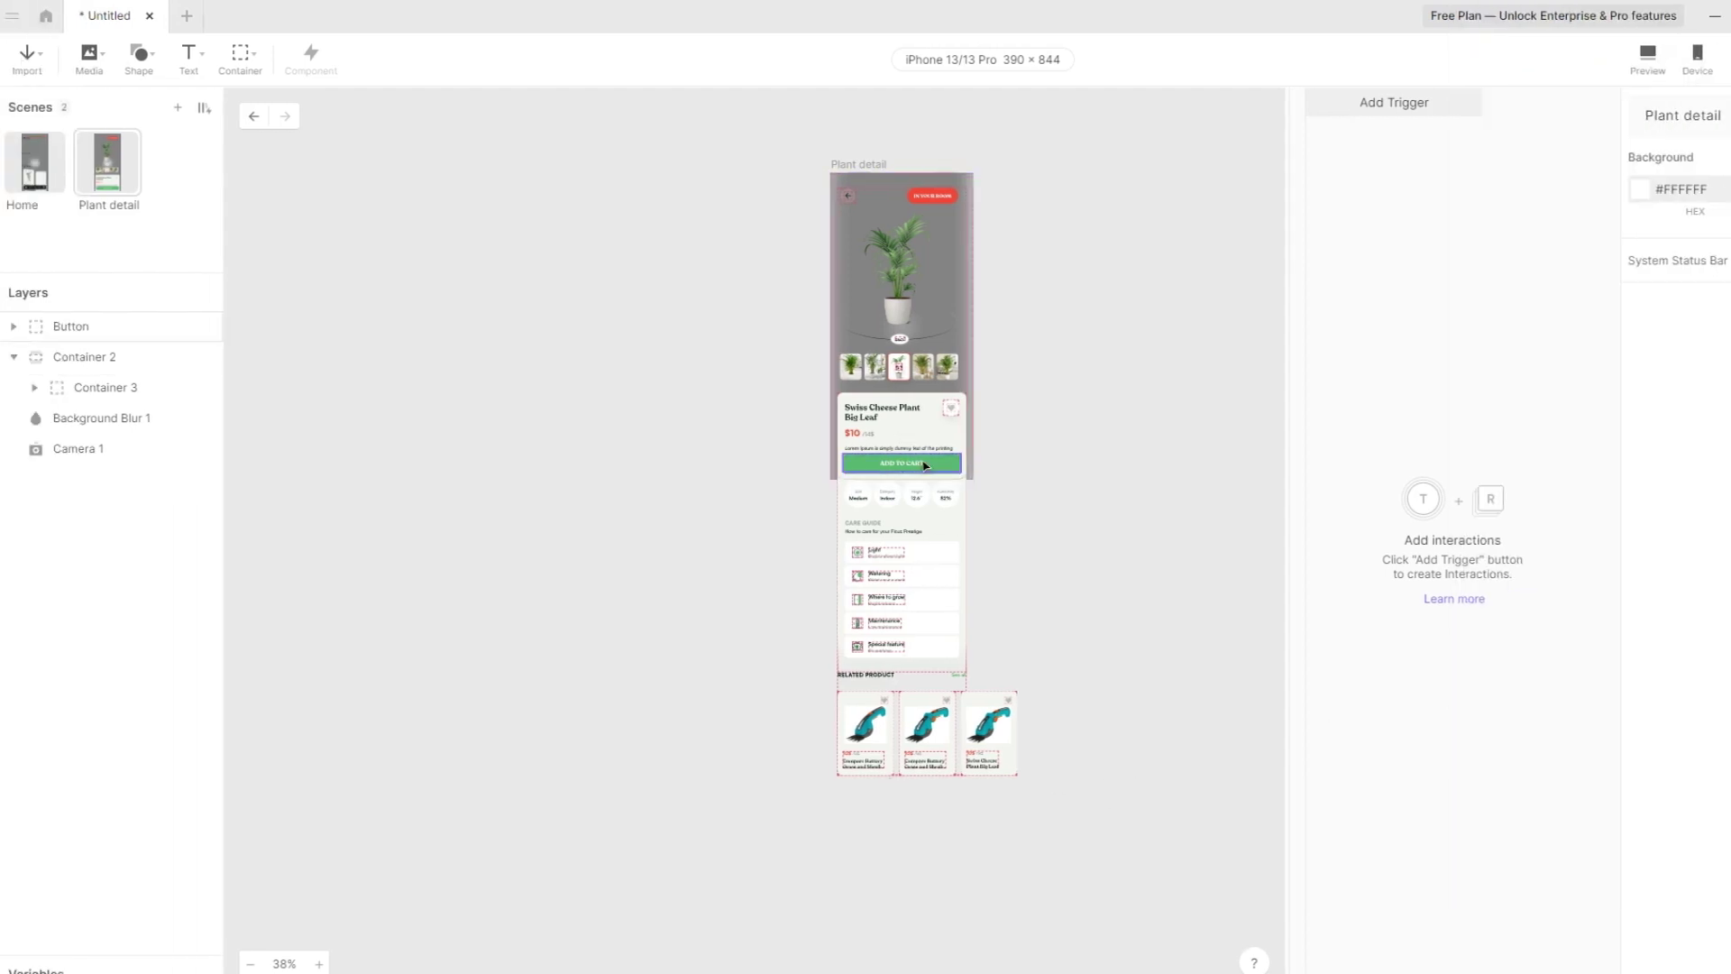
left_click(926, 466)
left_click(48, 358)
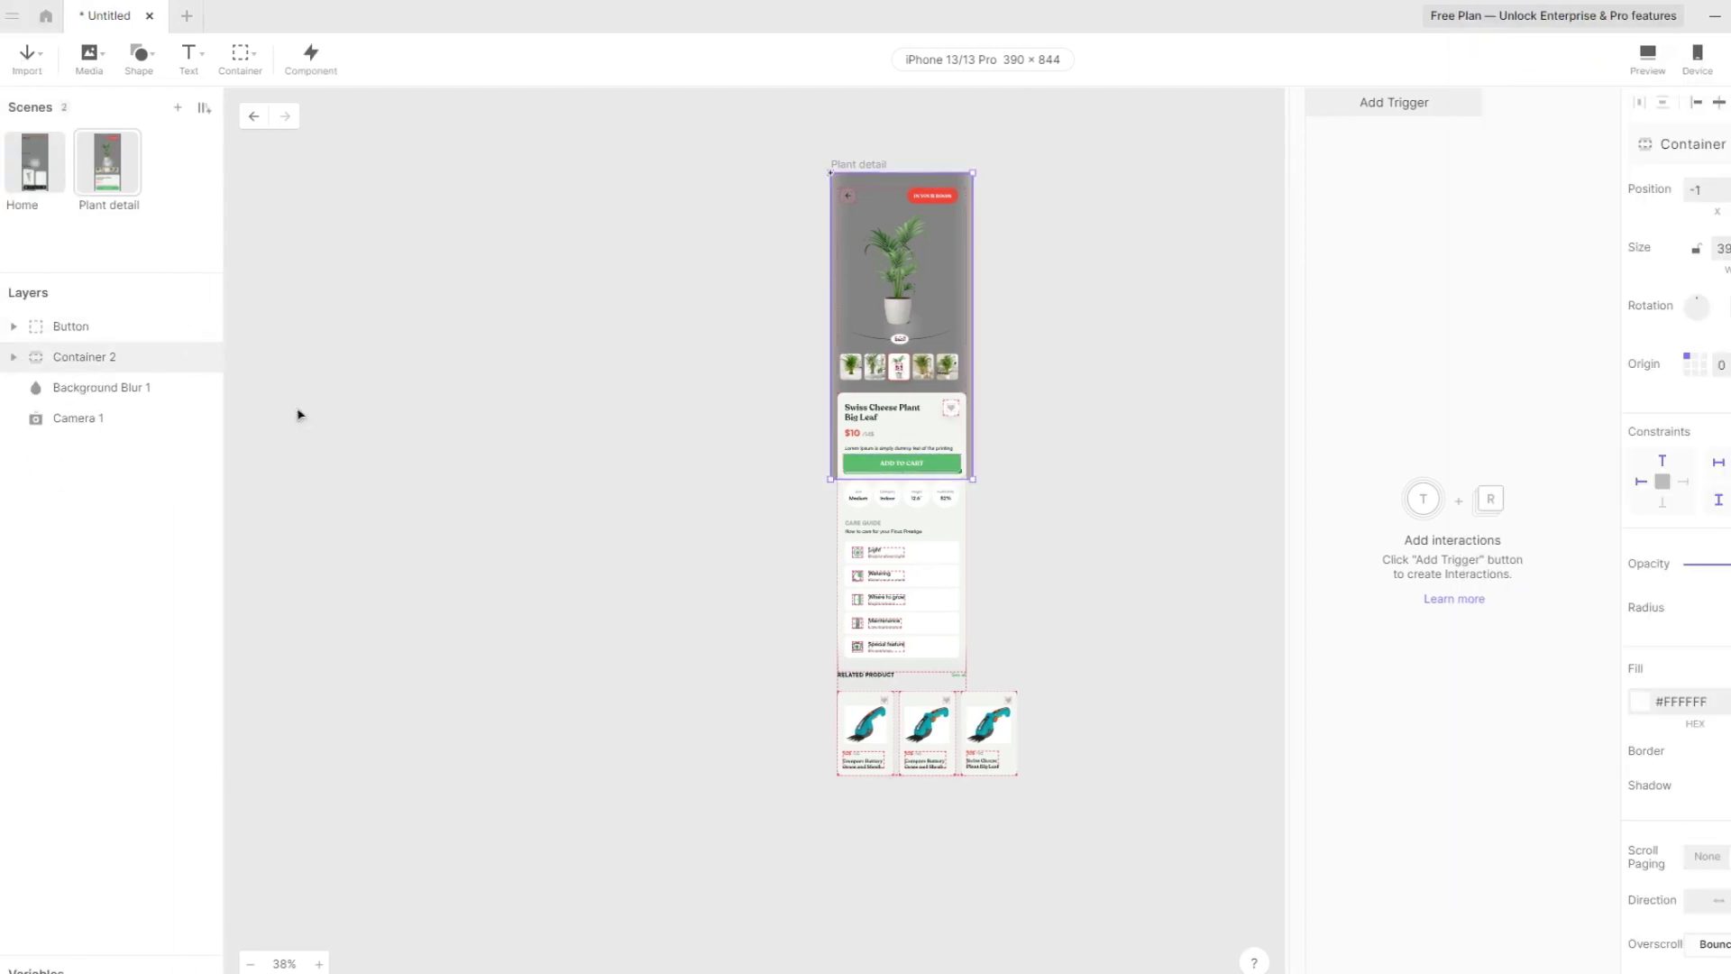
left_click(268, 401)
Give the Back button in Plant detail a Tap trigger with a Jump to the Home scene using the Slide Out transition
left_click(847, 198)
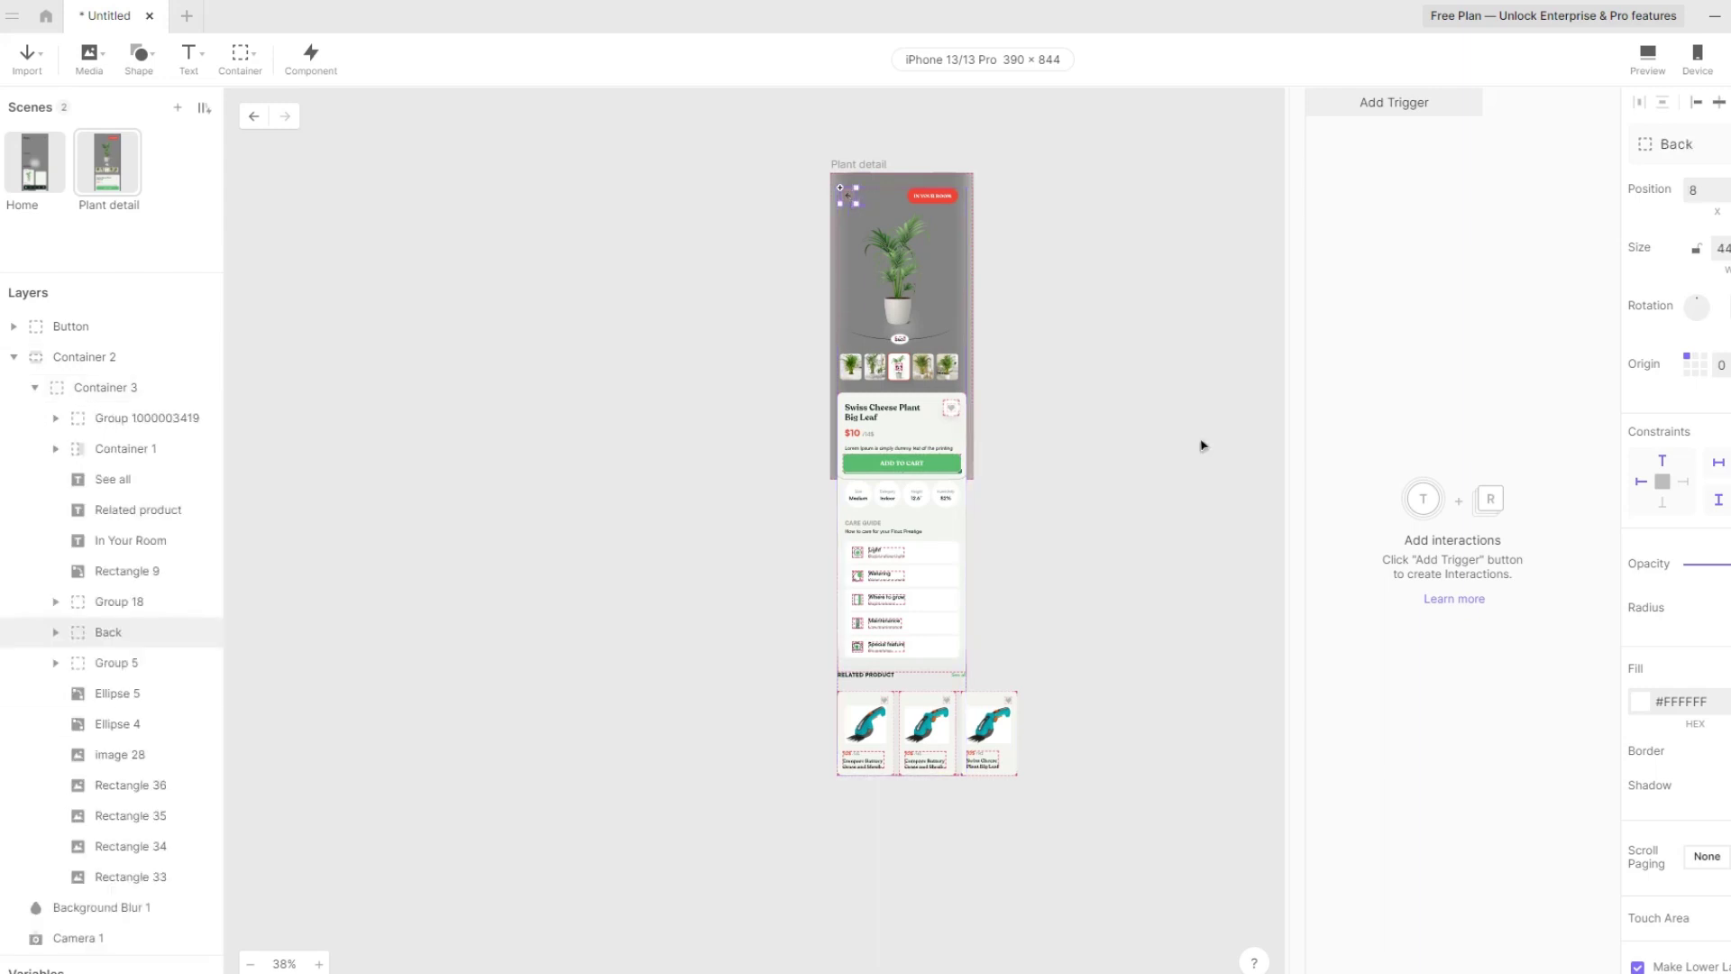
left_click(1394, 102)
left_click(1351, 154)
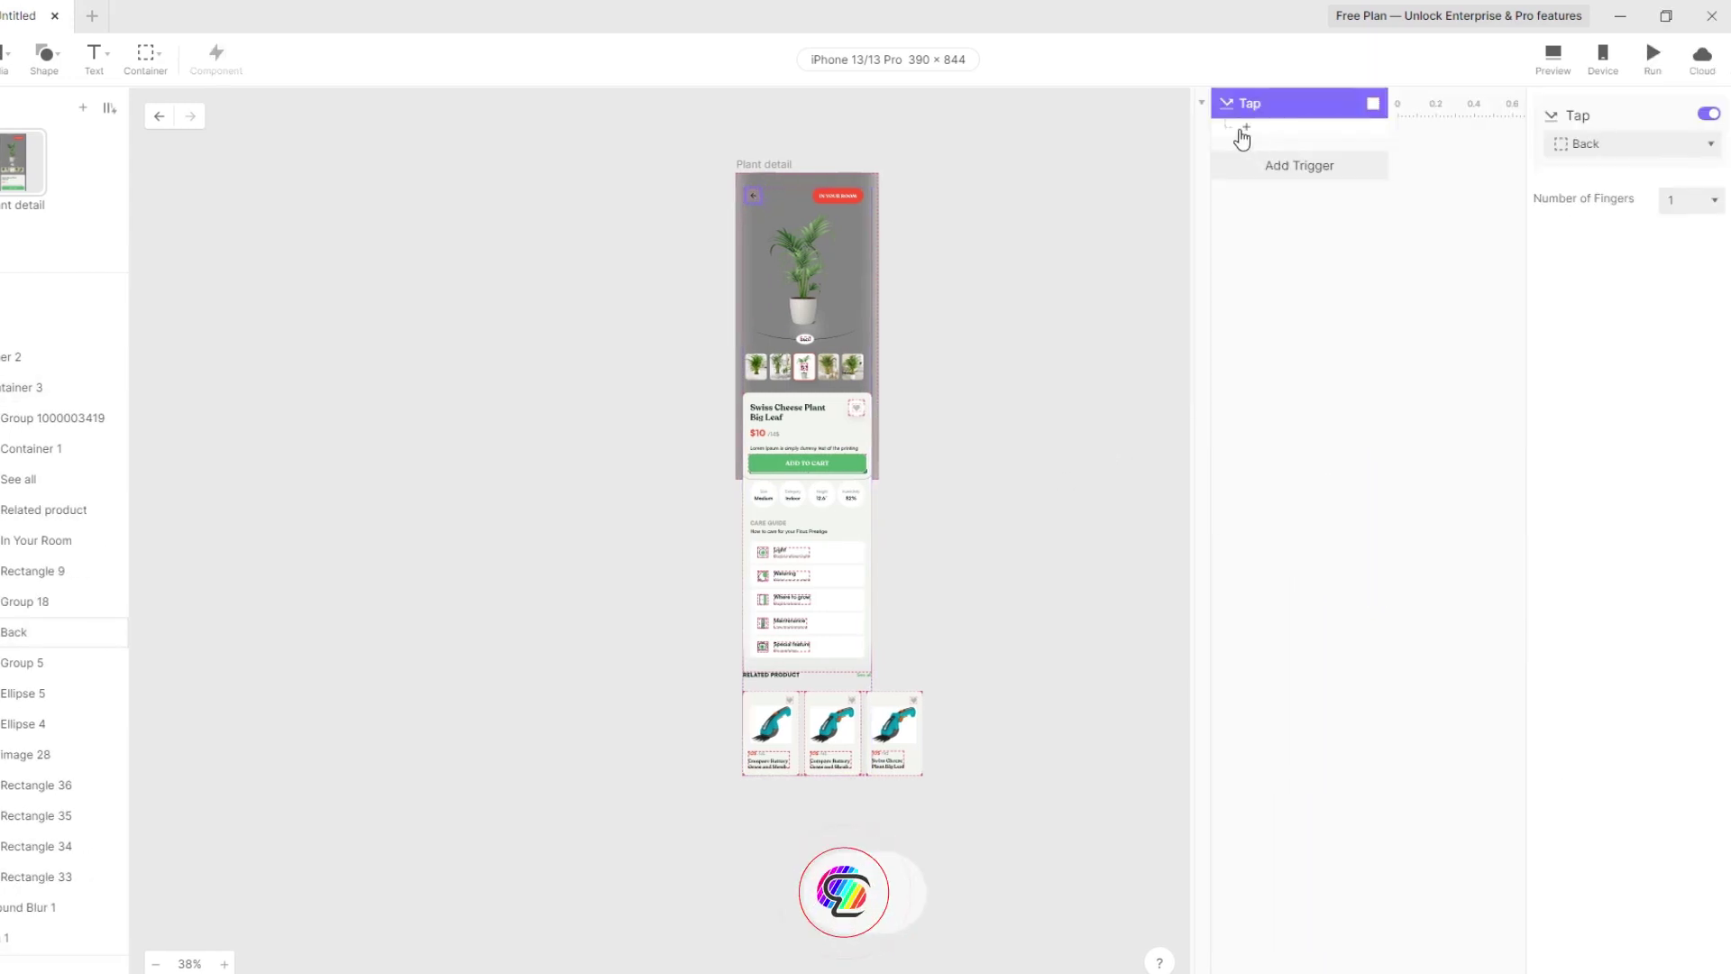
left_click(1242, 131)
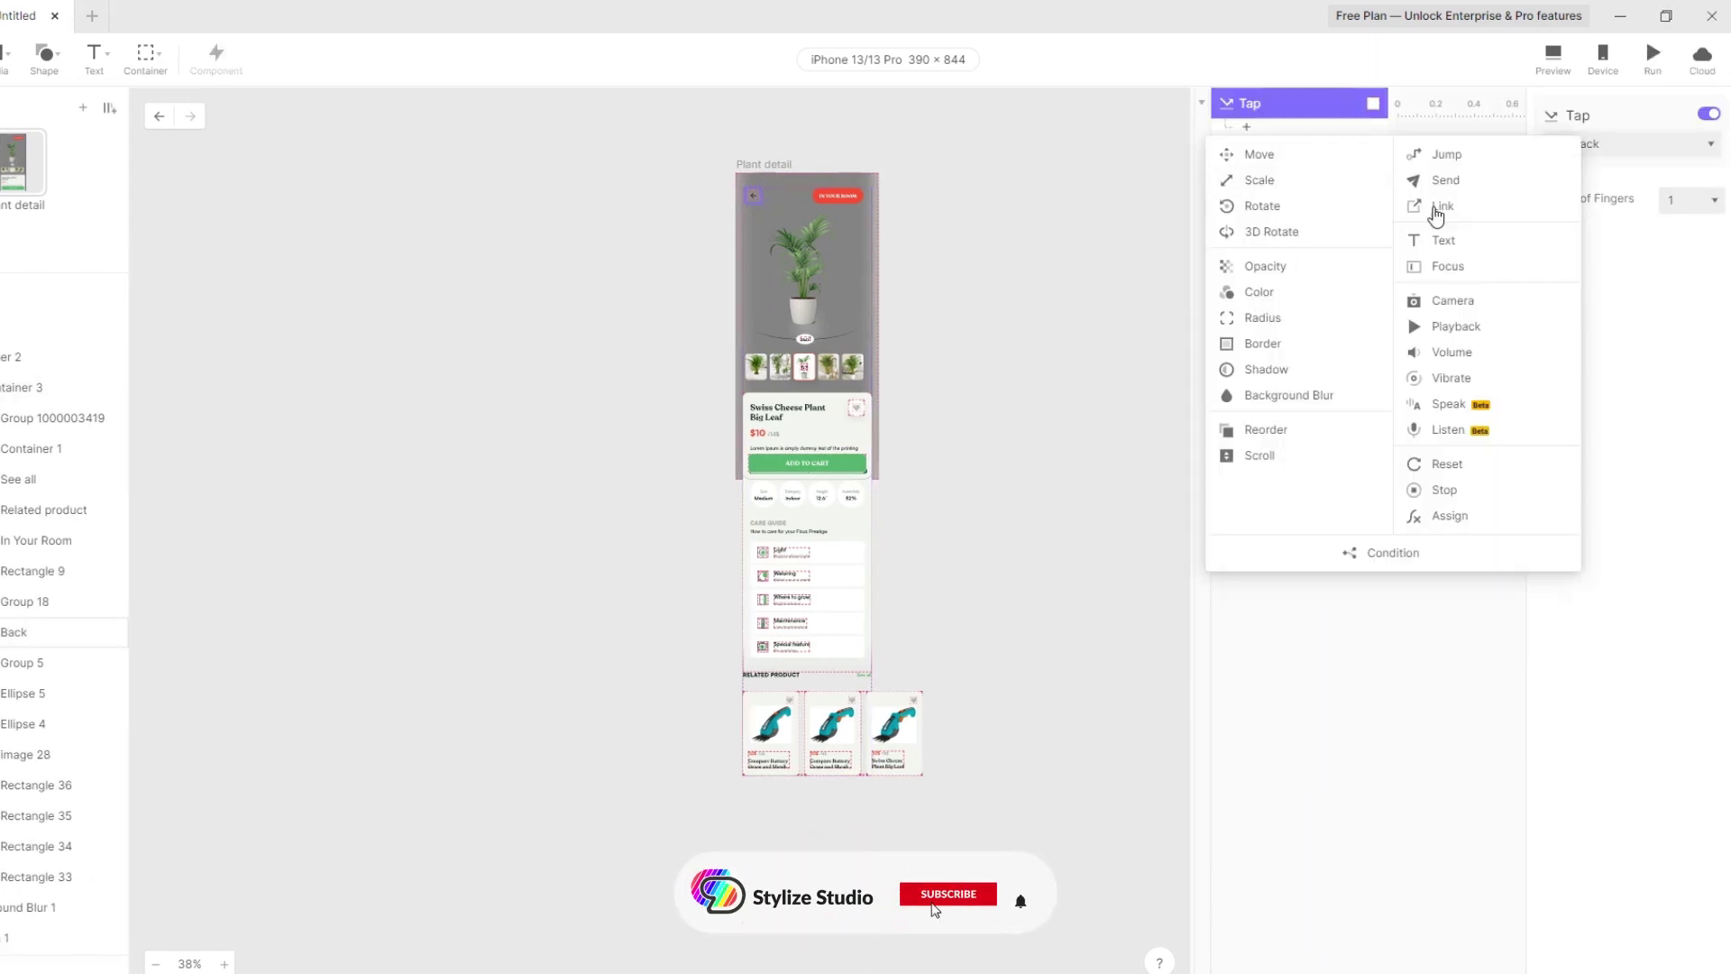
left_click(1445, 150)
left_click(1619, 146)
left_click(1603, 264)
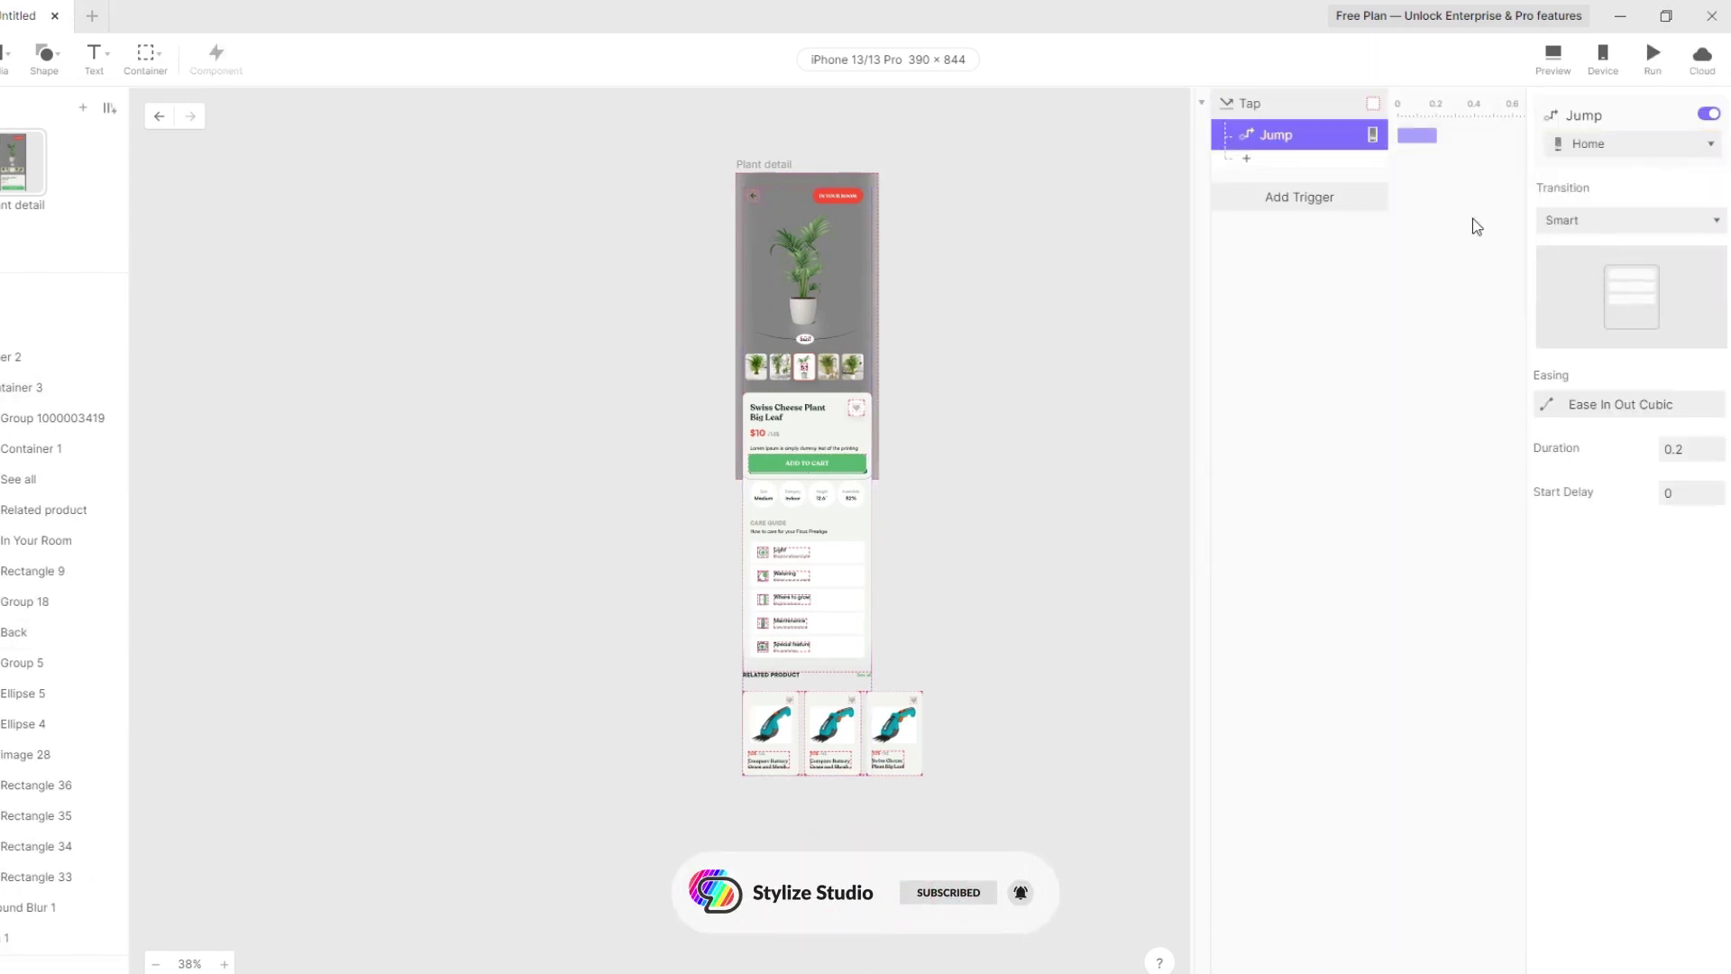
left_click(1682, 221)
left_click(1569, 327)
In the Home scene, give Card 1 a Tap trigger with a Jump to Plant detail using the Slide Out transition
left_click(1, 162)
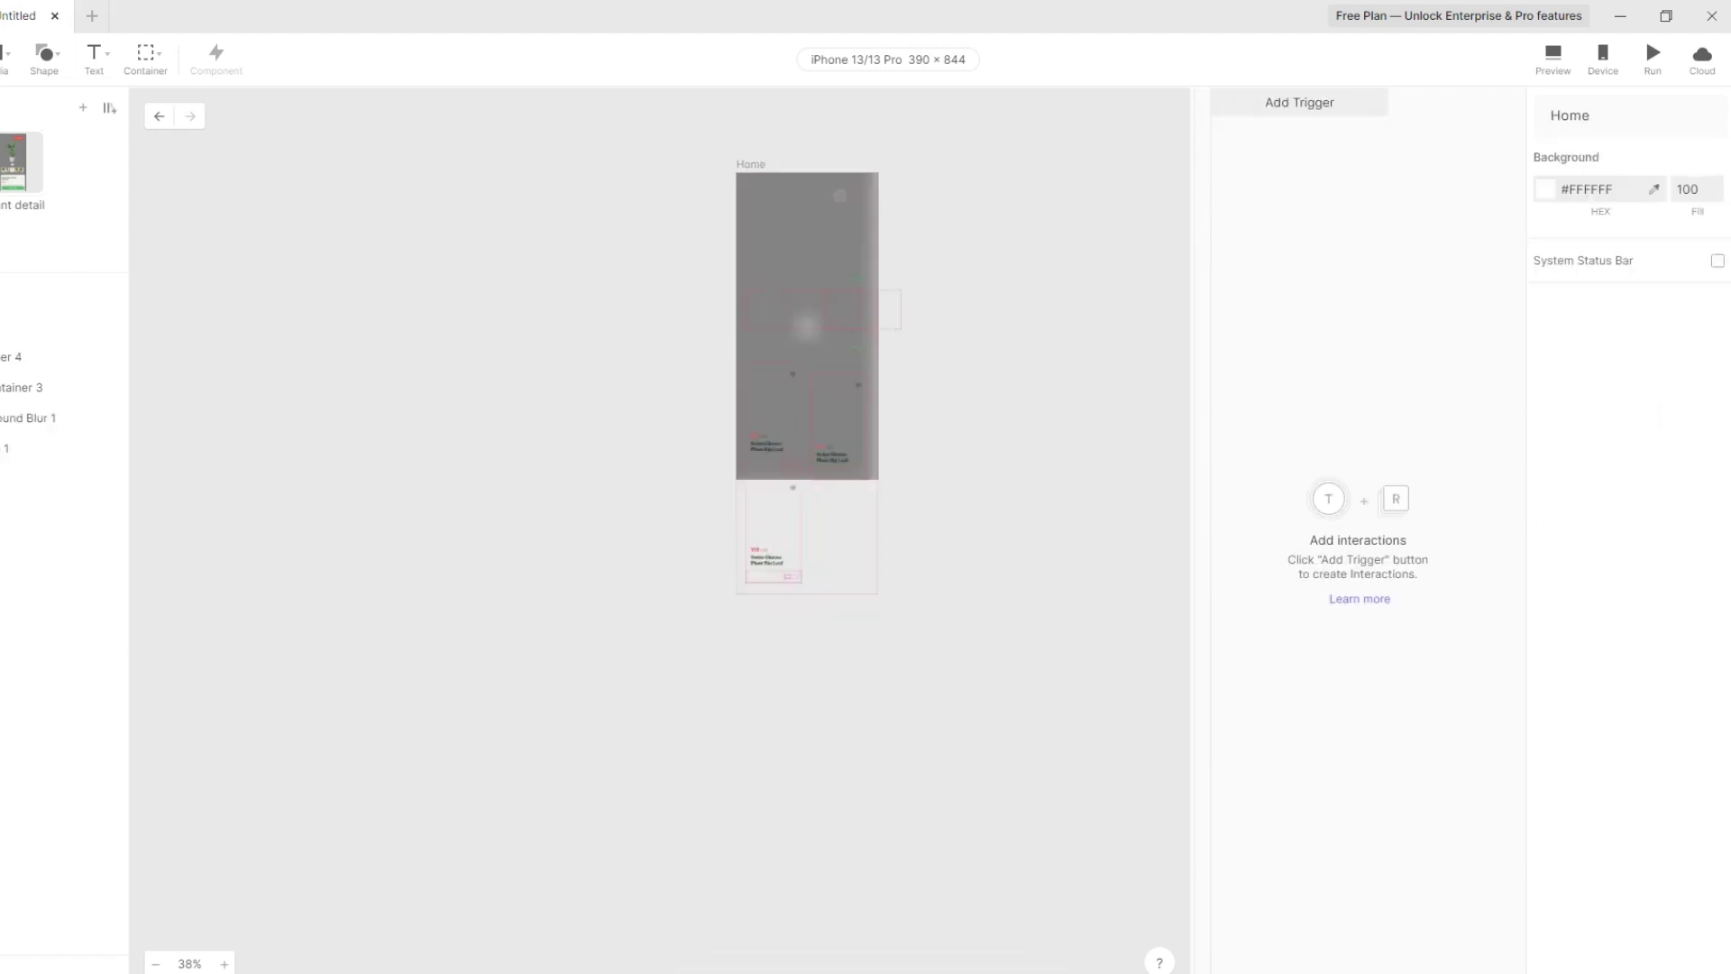
double_click(774, 415)
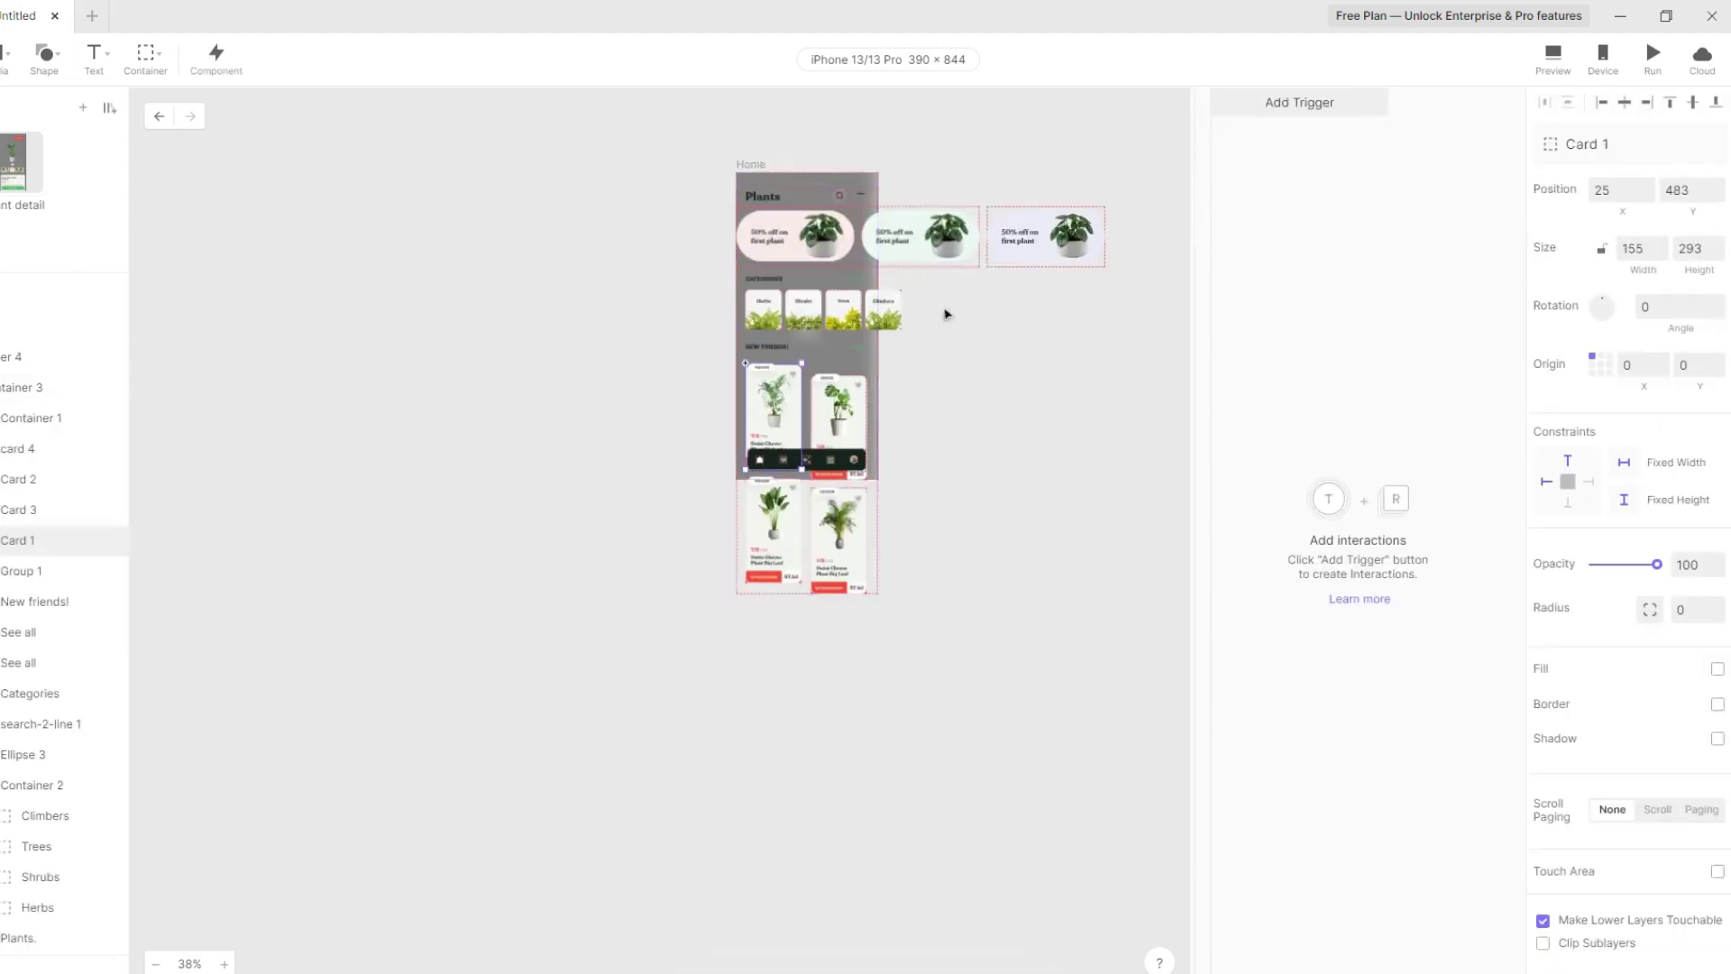
left_click(1341, 105)
left_click(1253, 154)
left_click(1246, 126)
left_click(1446, 154)
left_click(1587, 148)
left_click(1607, 262)
left_click(1596, 224)
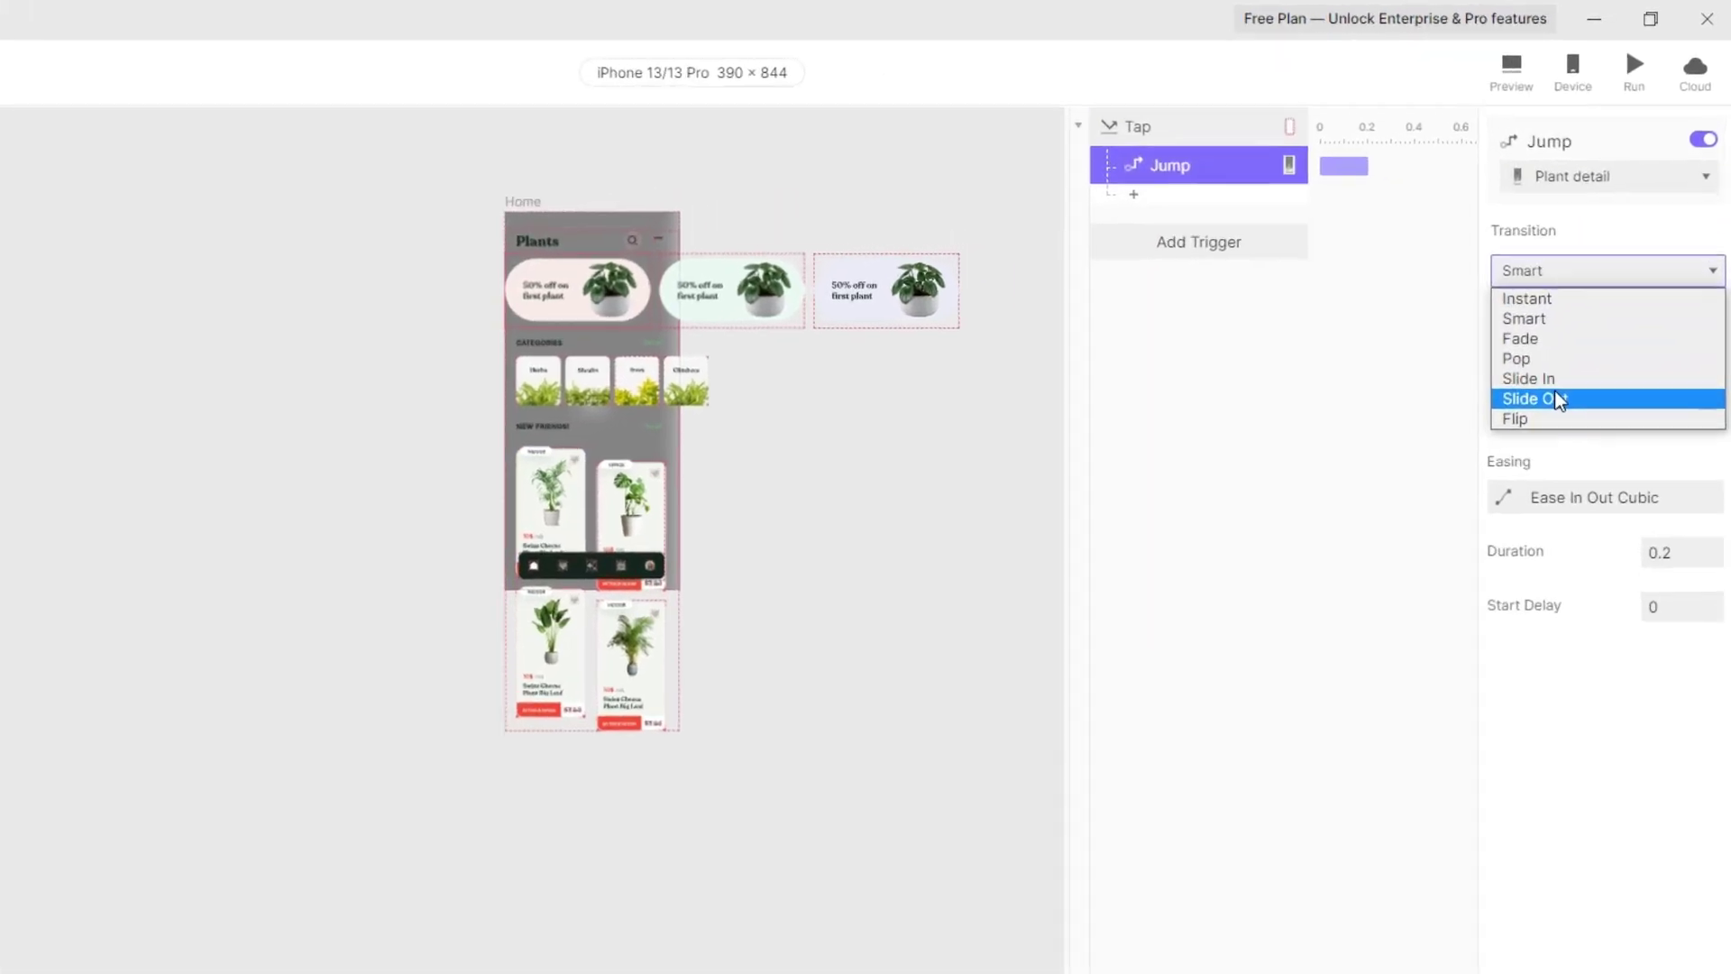
left_click(1585, 325)
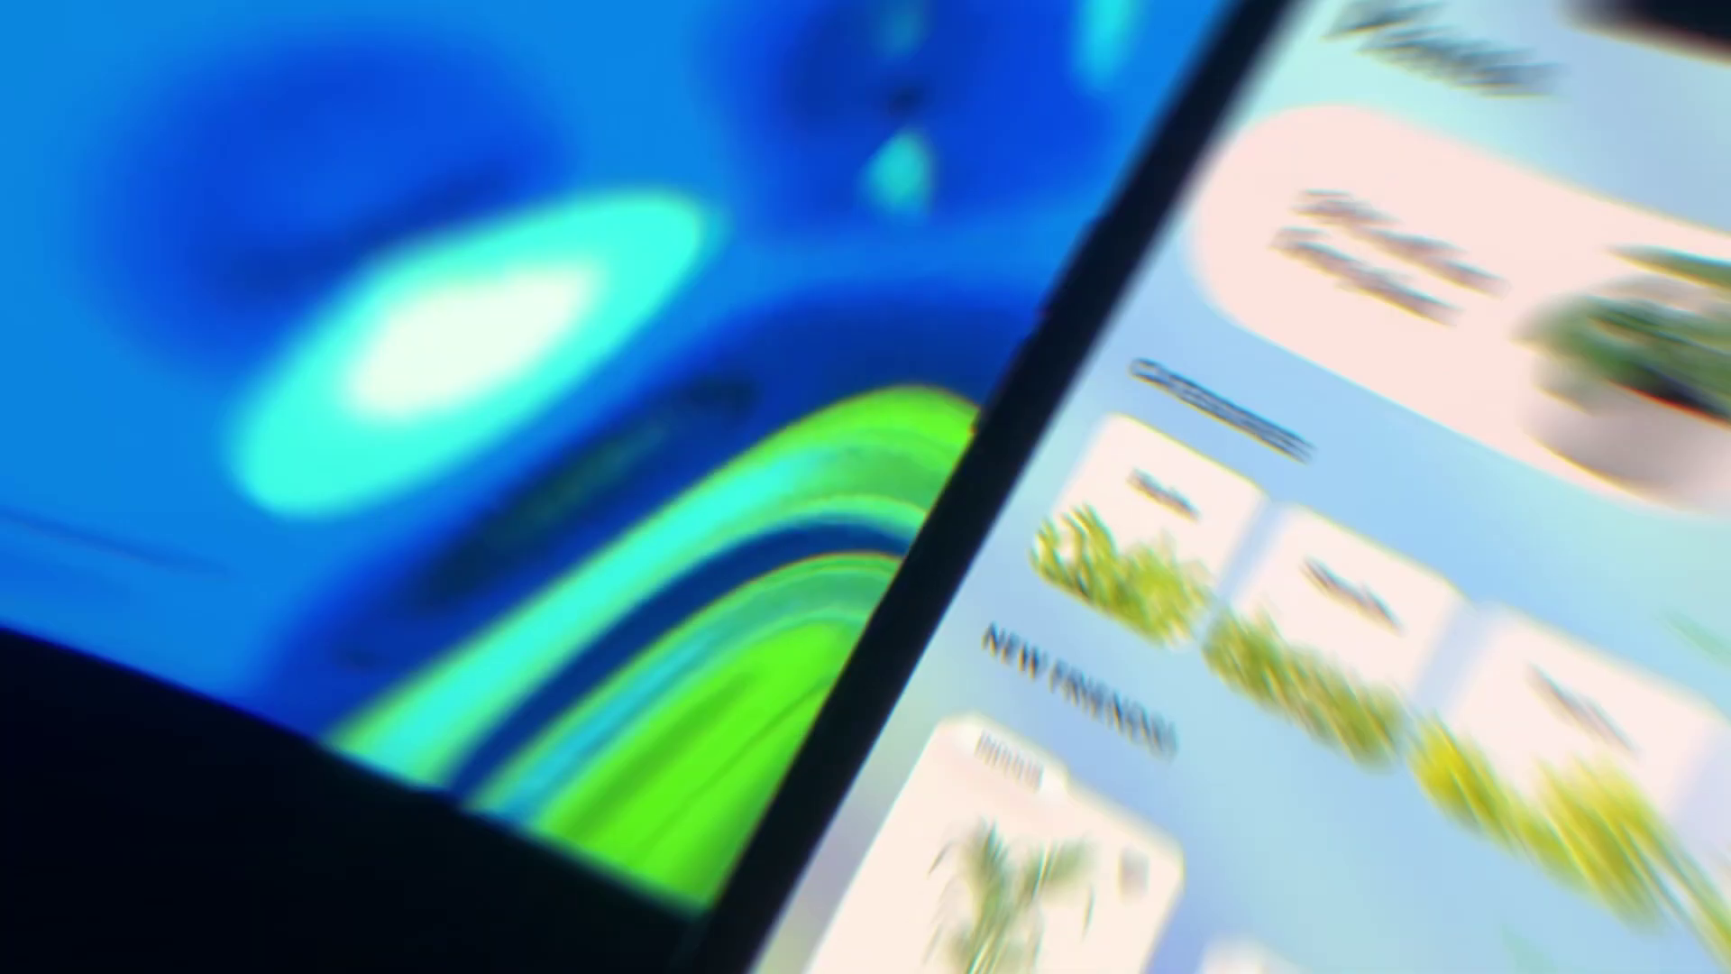